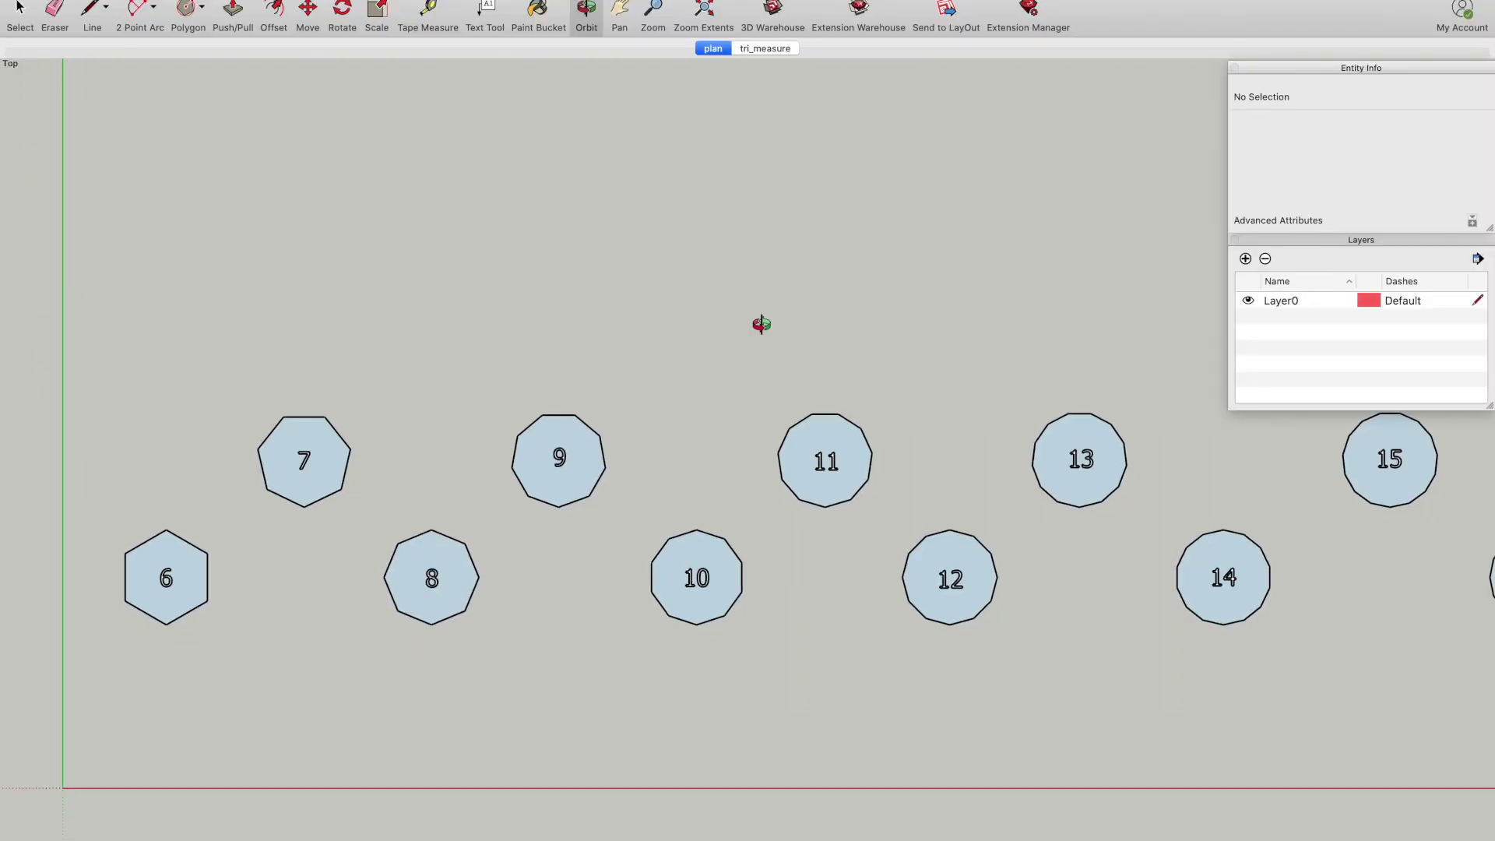
- Draw a straight edge across polygon 13 from its left vertex to its right vertex
scroll(584, 507, "down", 3)
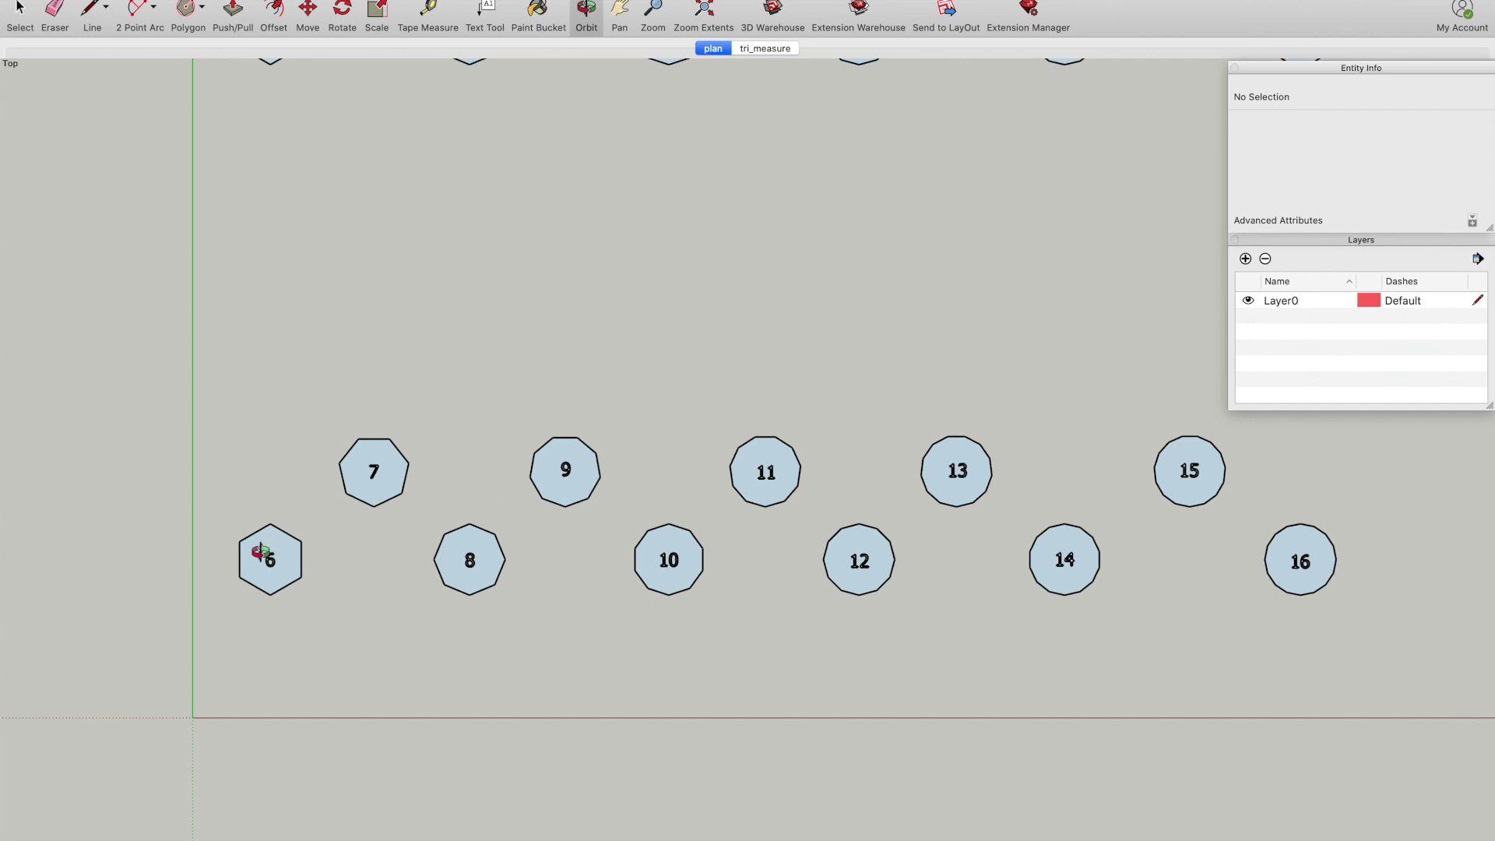
scroll(265, 564, "up", 5)
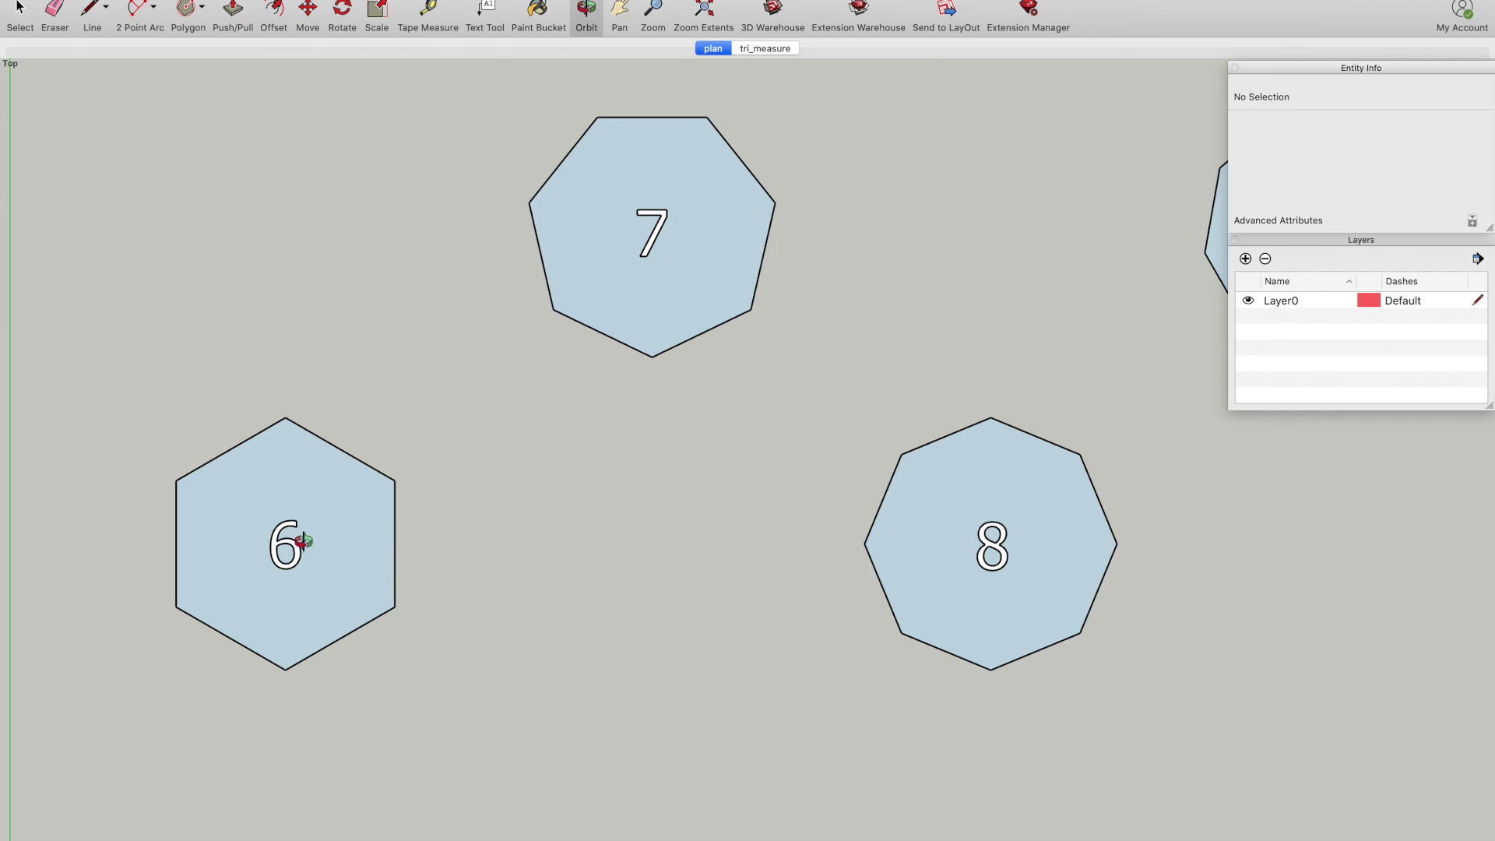
scroll(304, 541, "down", 2)
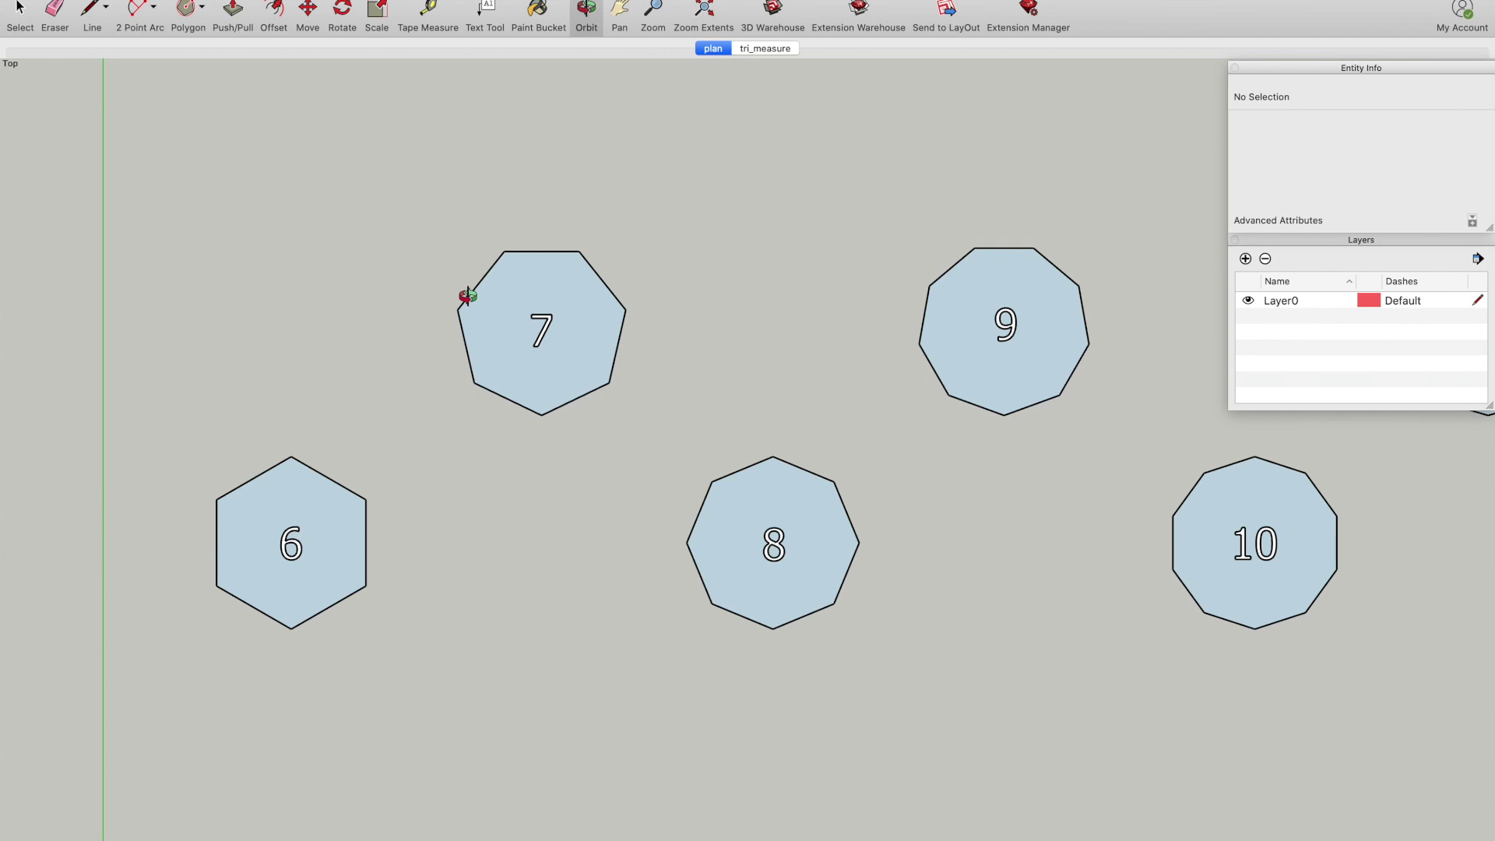
scroll(503, 437, "down", 4)
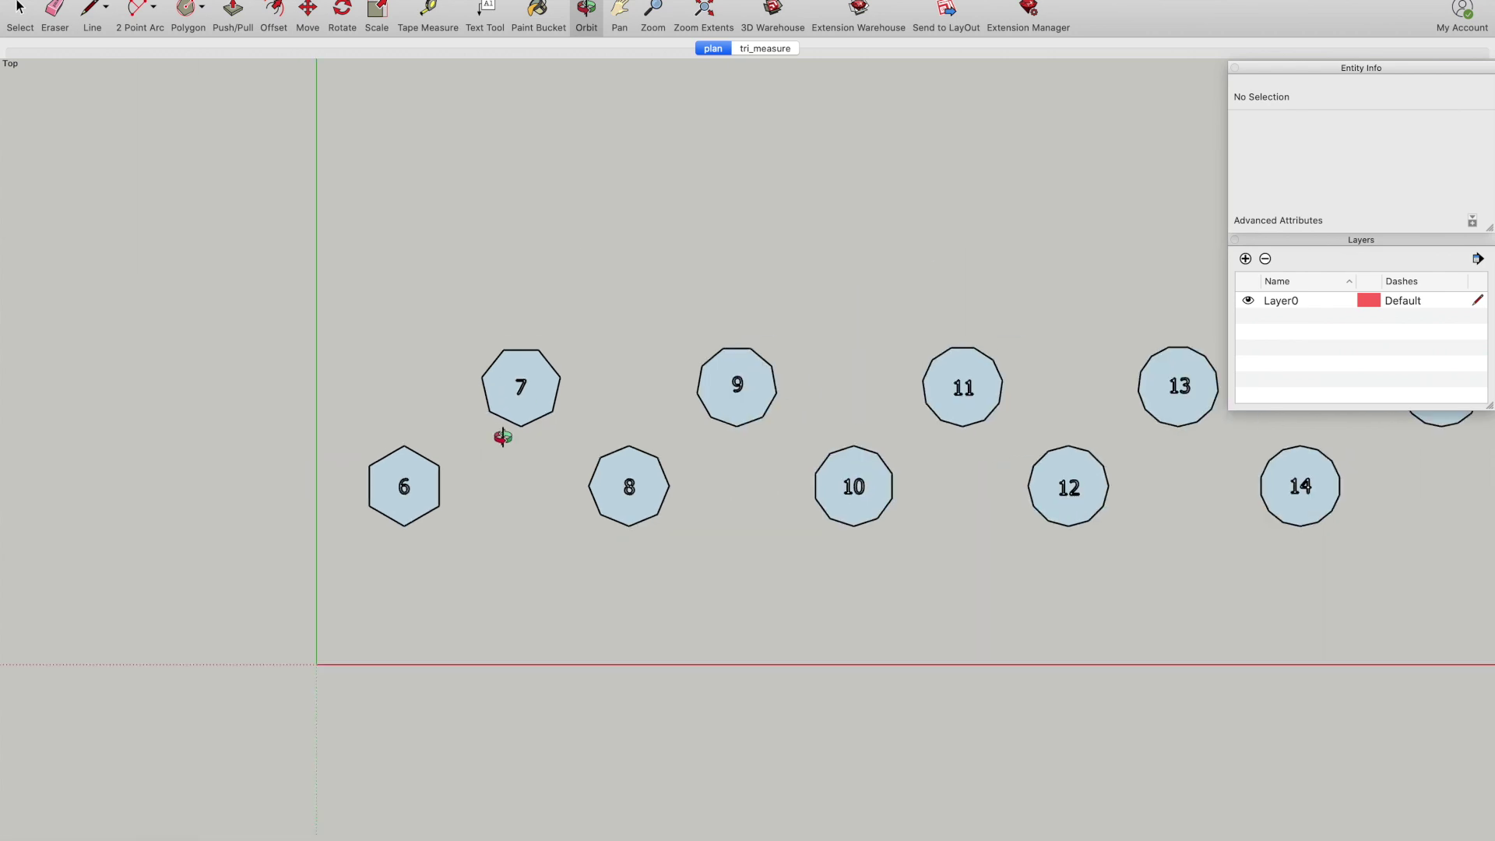
scroll(428, 481, "down", 2)
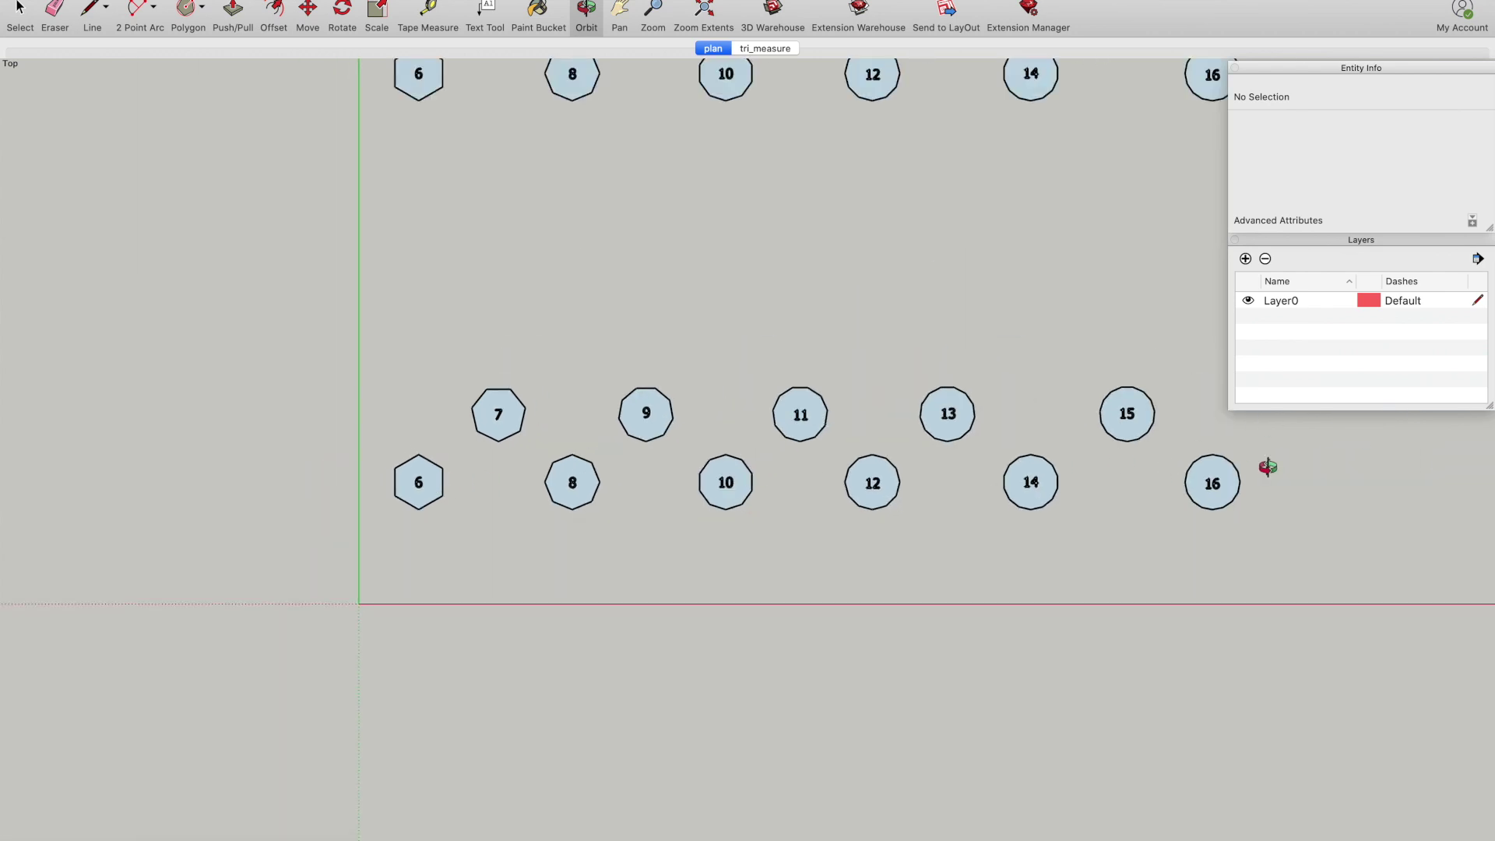
scroll(1288, 467, "up", 5)
scroll(951, 457, "up", 3)
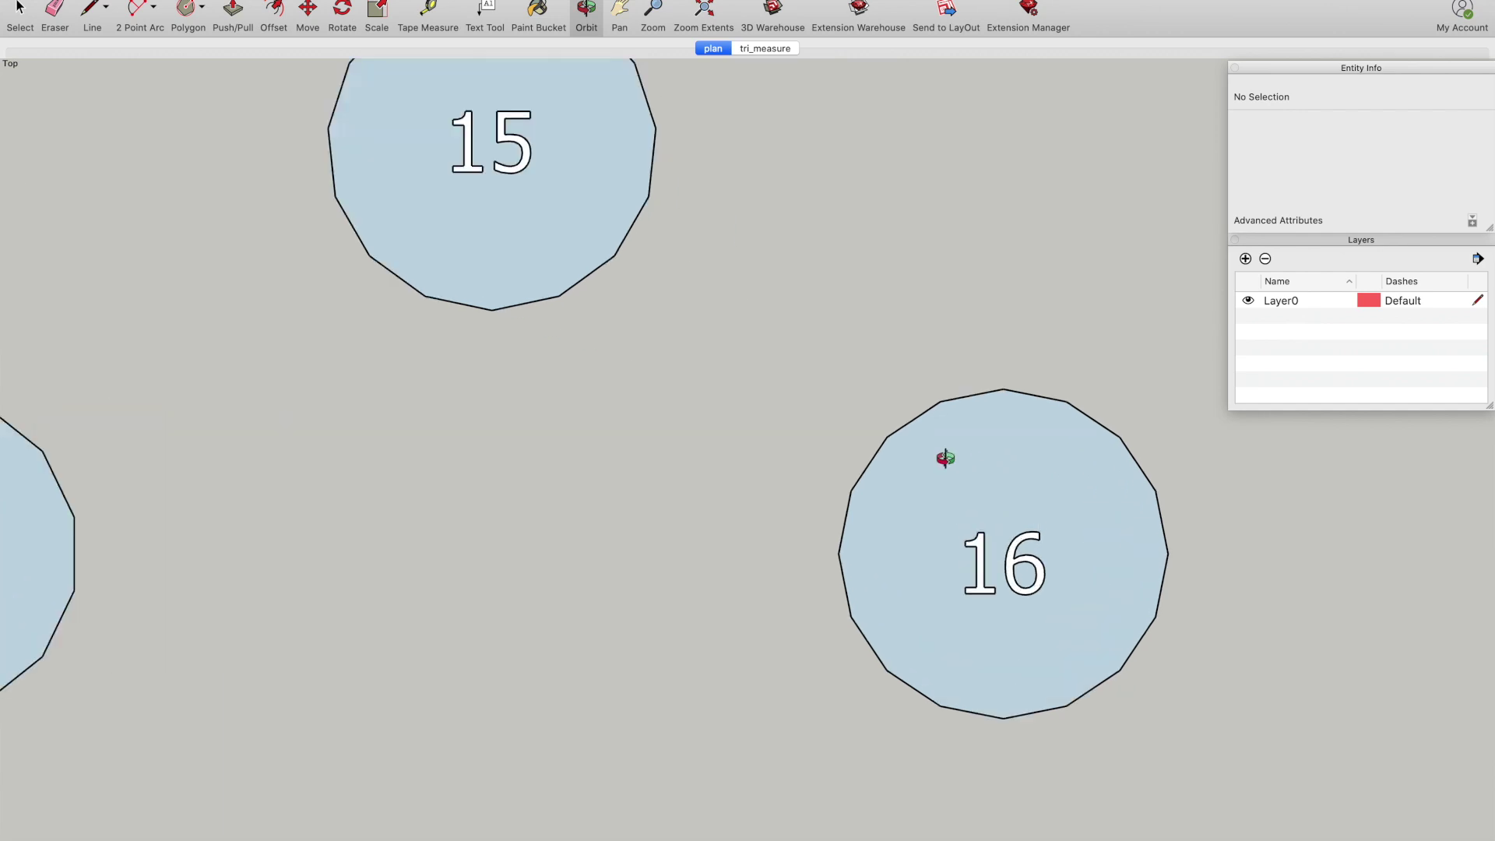
scroll(868, 425, "down", 4)
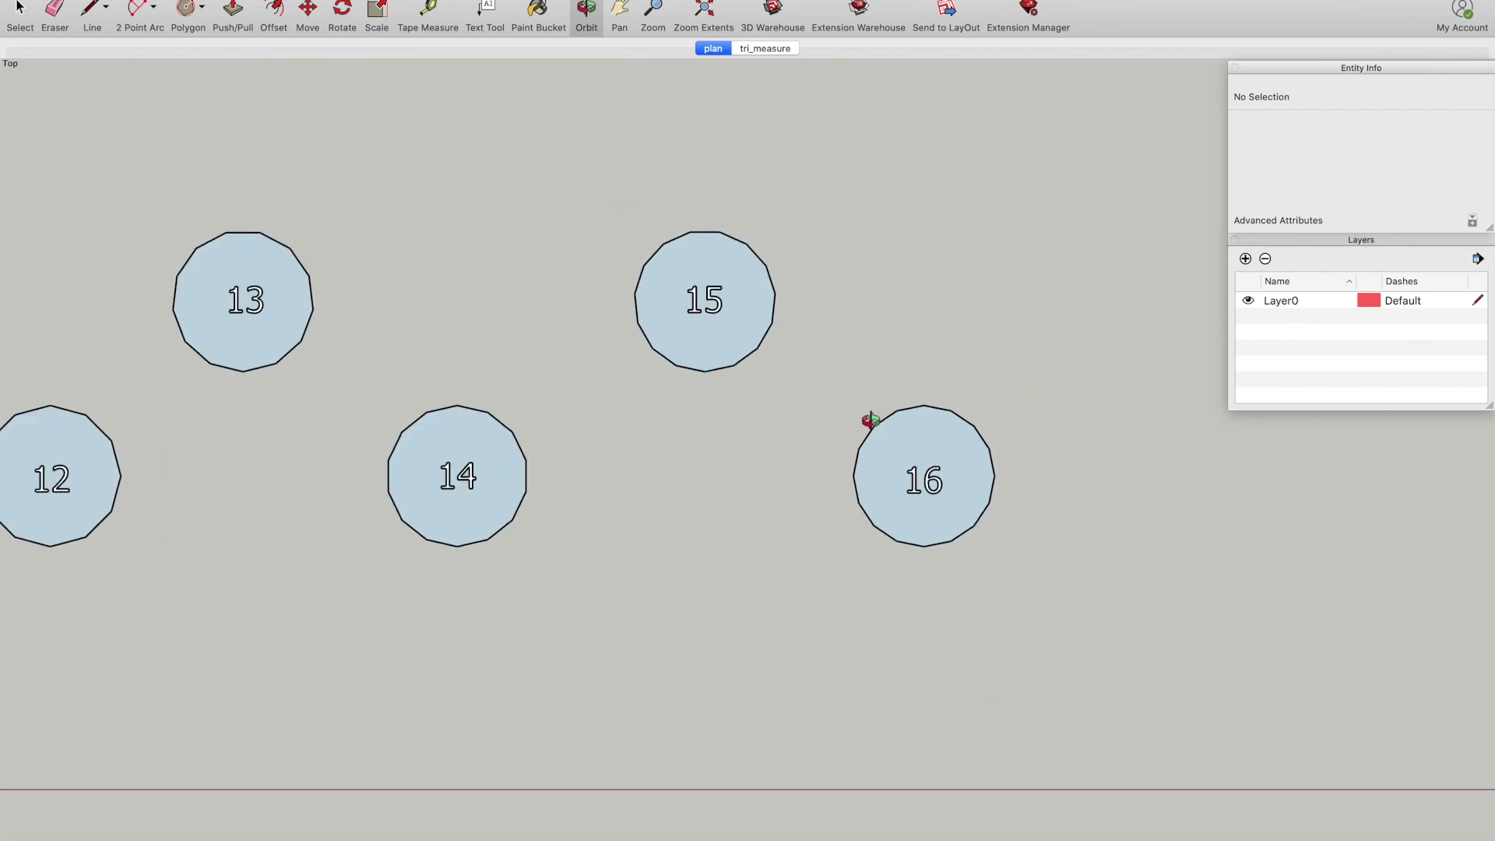
scroll(993, 627, "down", 2)
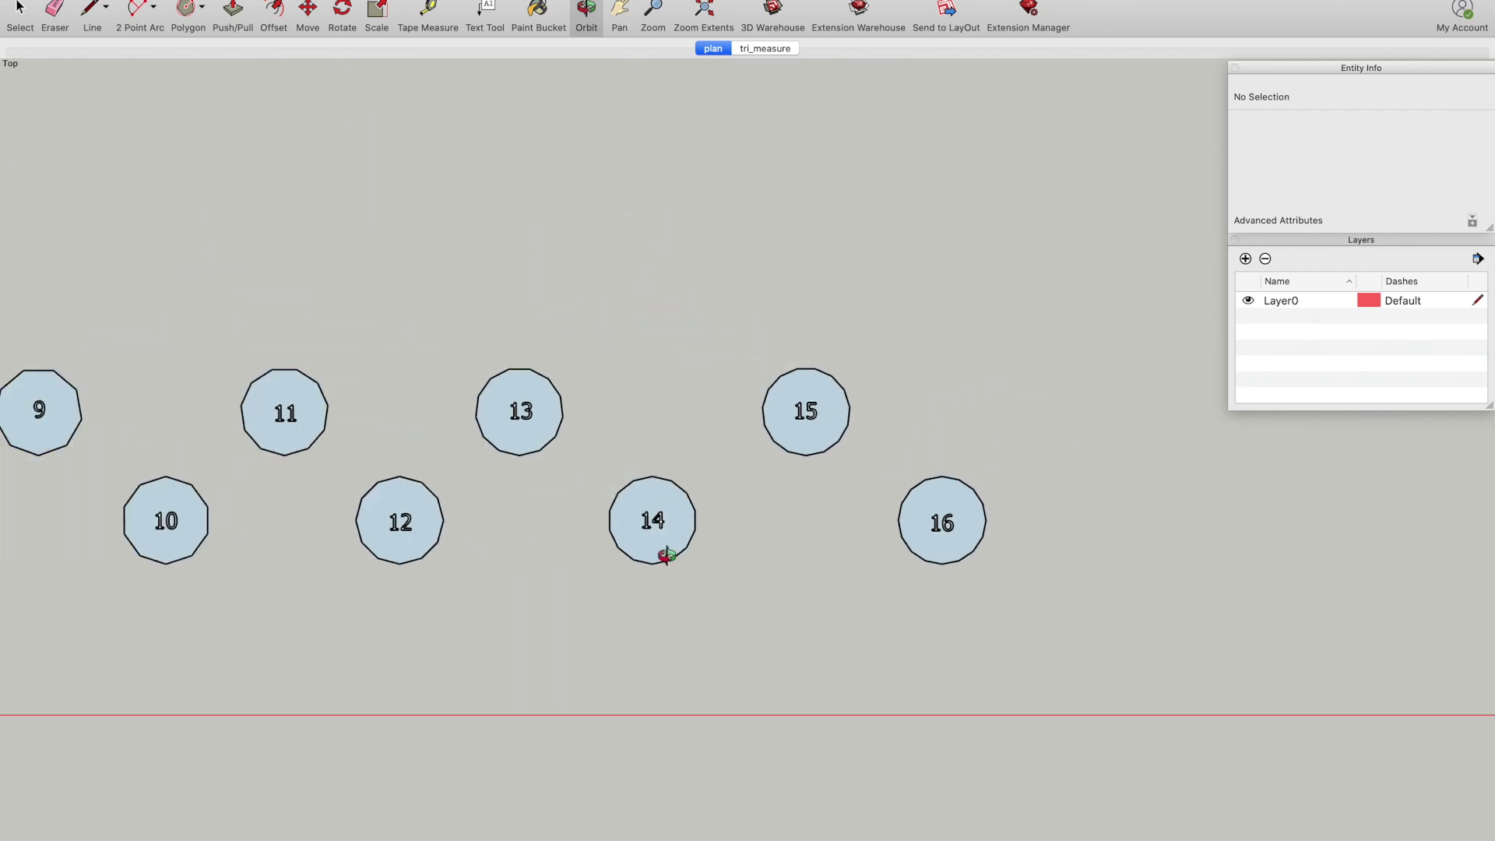
scroll(634, 550, "up", 2)
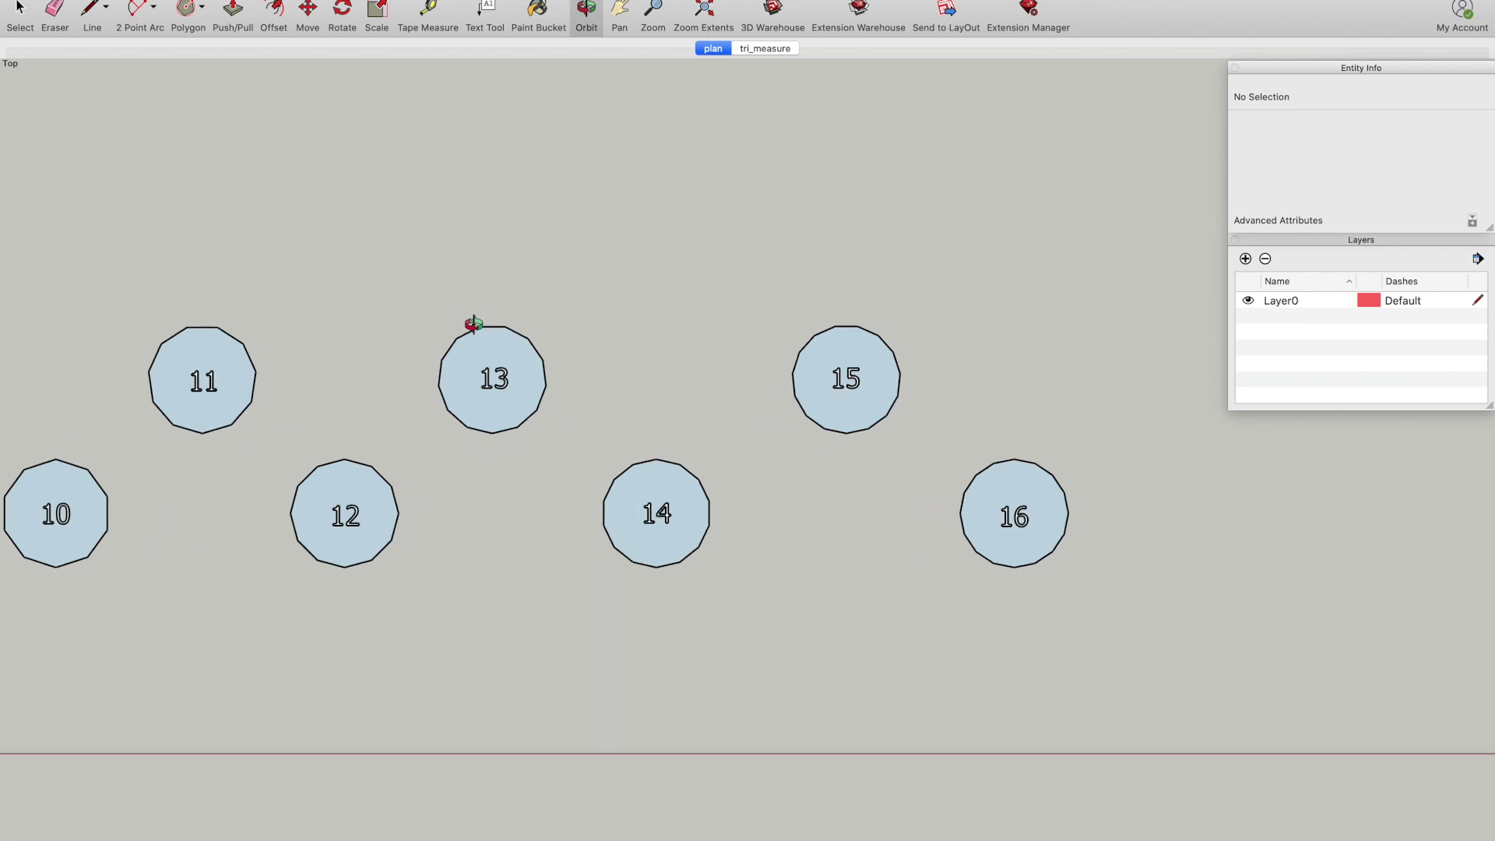
scroll(468, 323, "up", 4)
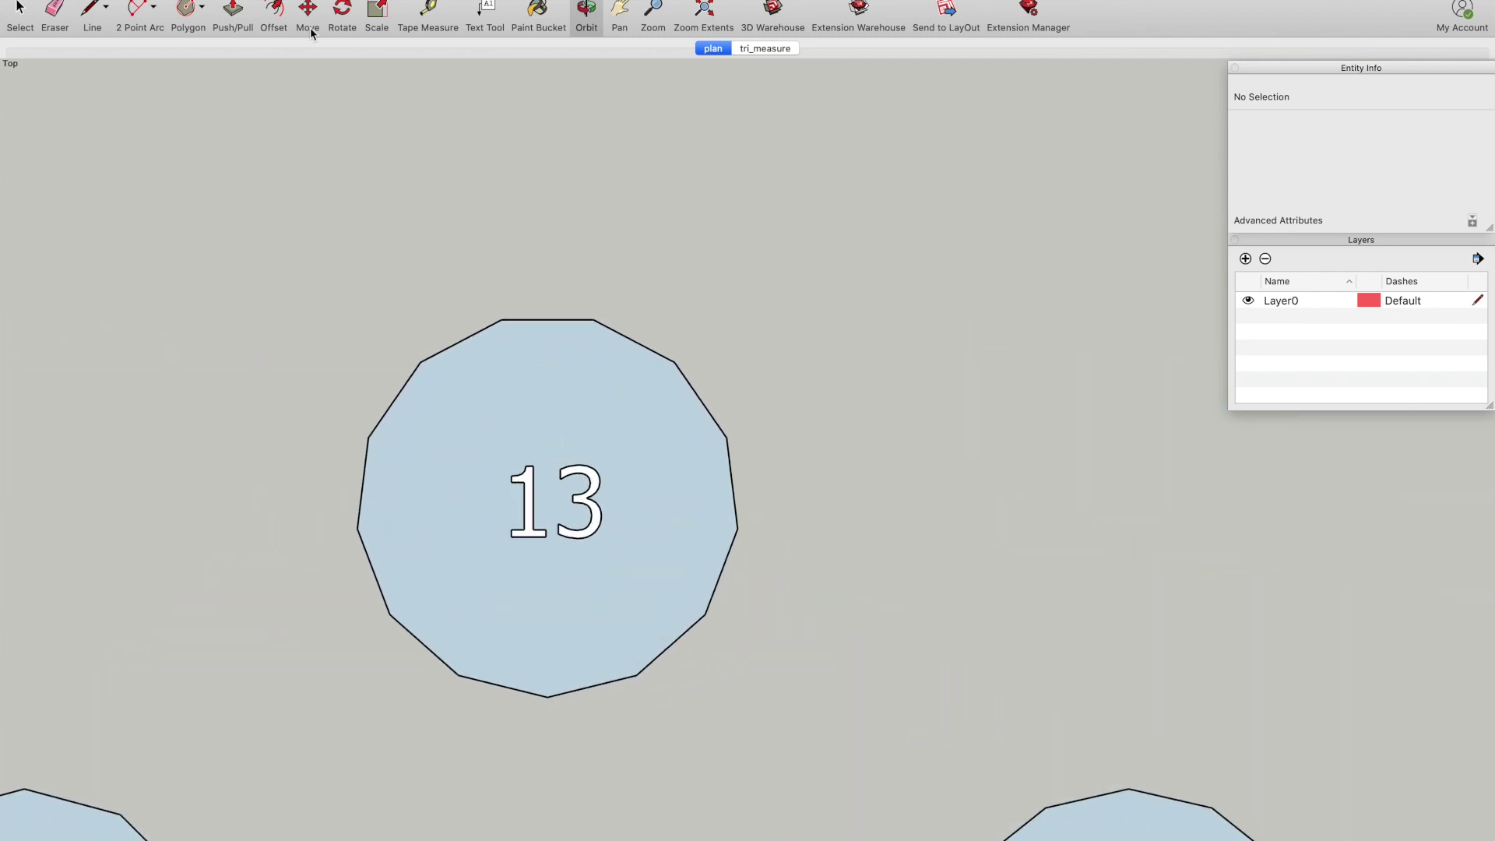
left_click(91, 11)
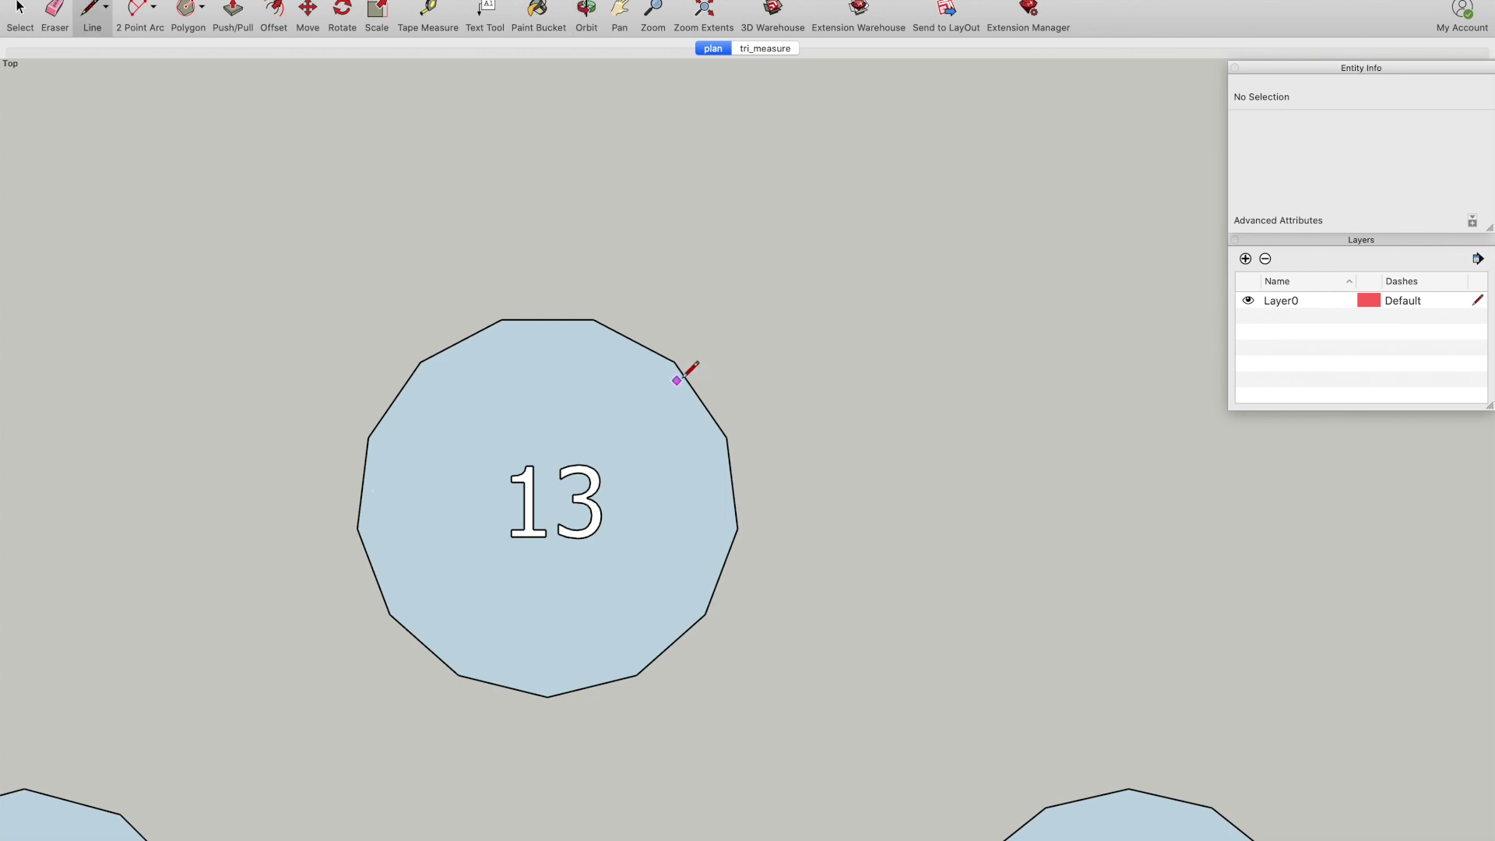
left_click(357, 528)
left_click(739, 529)
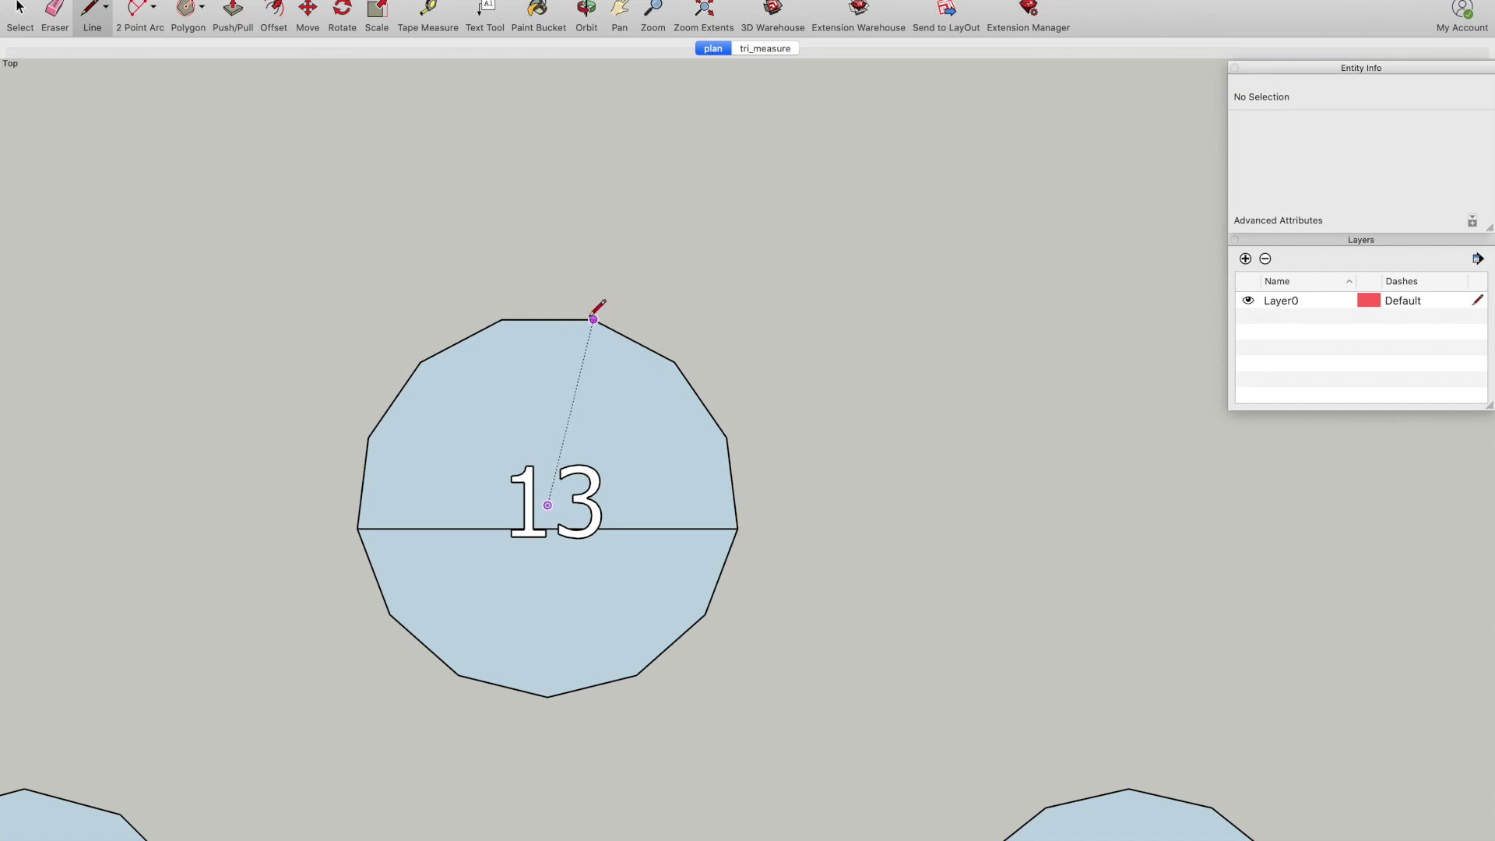
- Halve polygon 14 with an edge from its left vertex to its right vertex
scroll(444, 379, "down", 3)
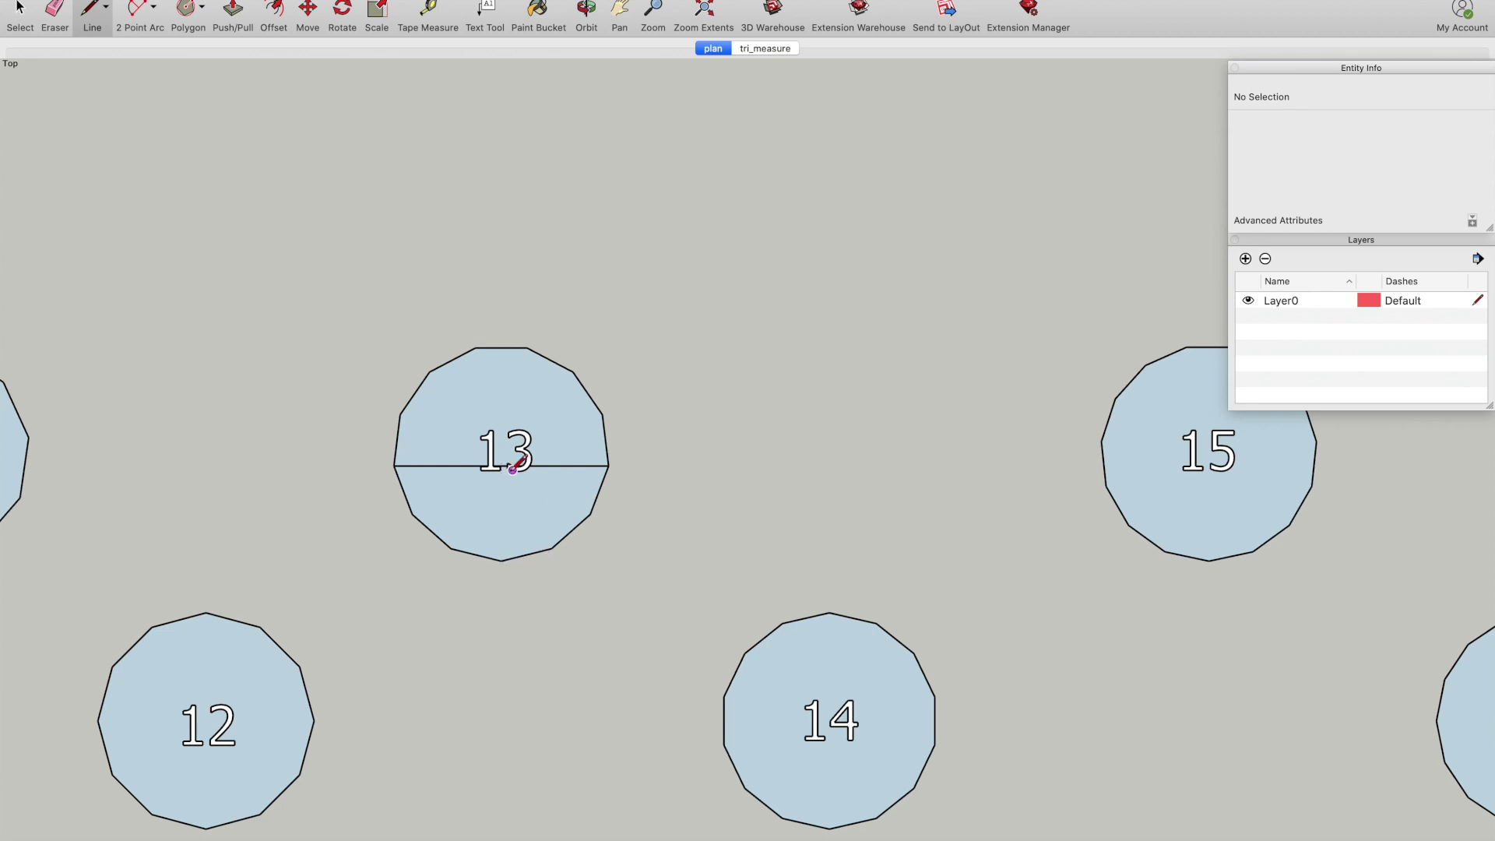
scroll(514, 467, "down", 2)
scroll(736, 476, "down", 1)
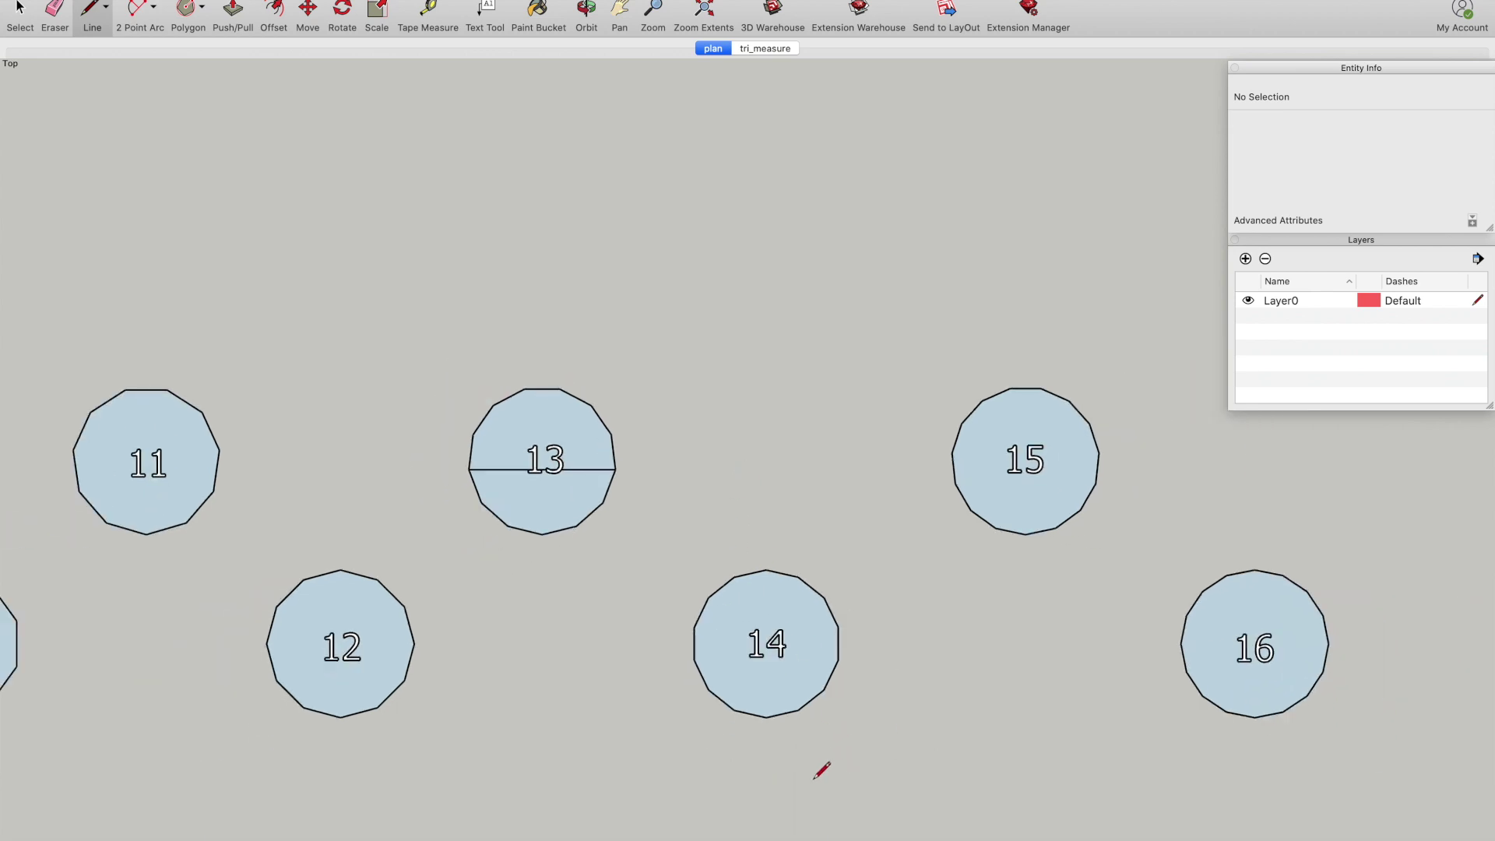
scroll(814, 778, "up", 3)
scroll(817, 676, "up", 3)
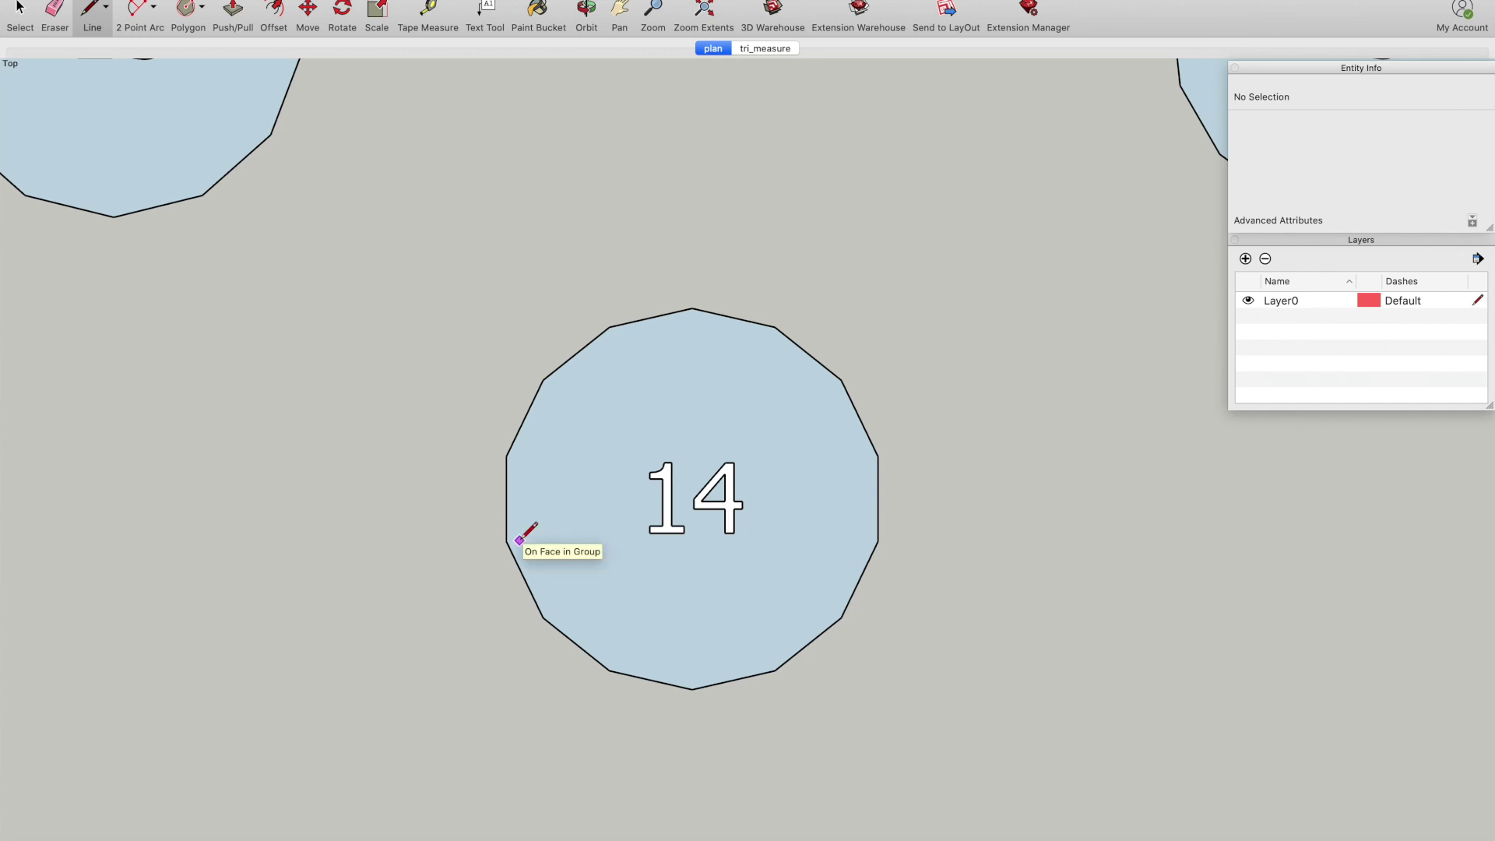
scroll(476, 568, "down", 1)
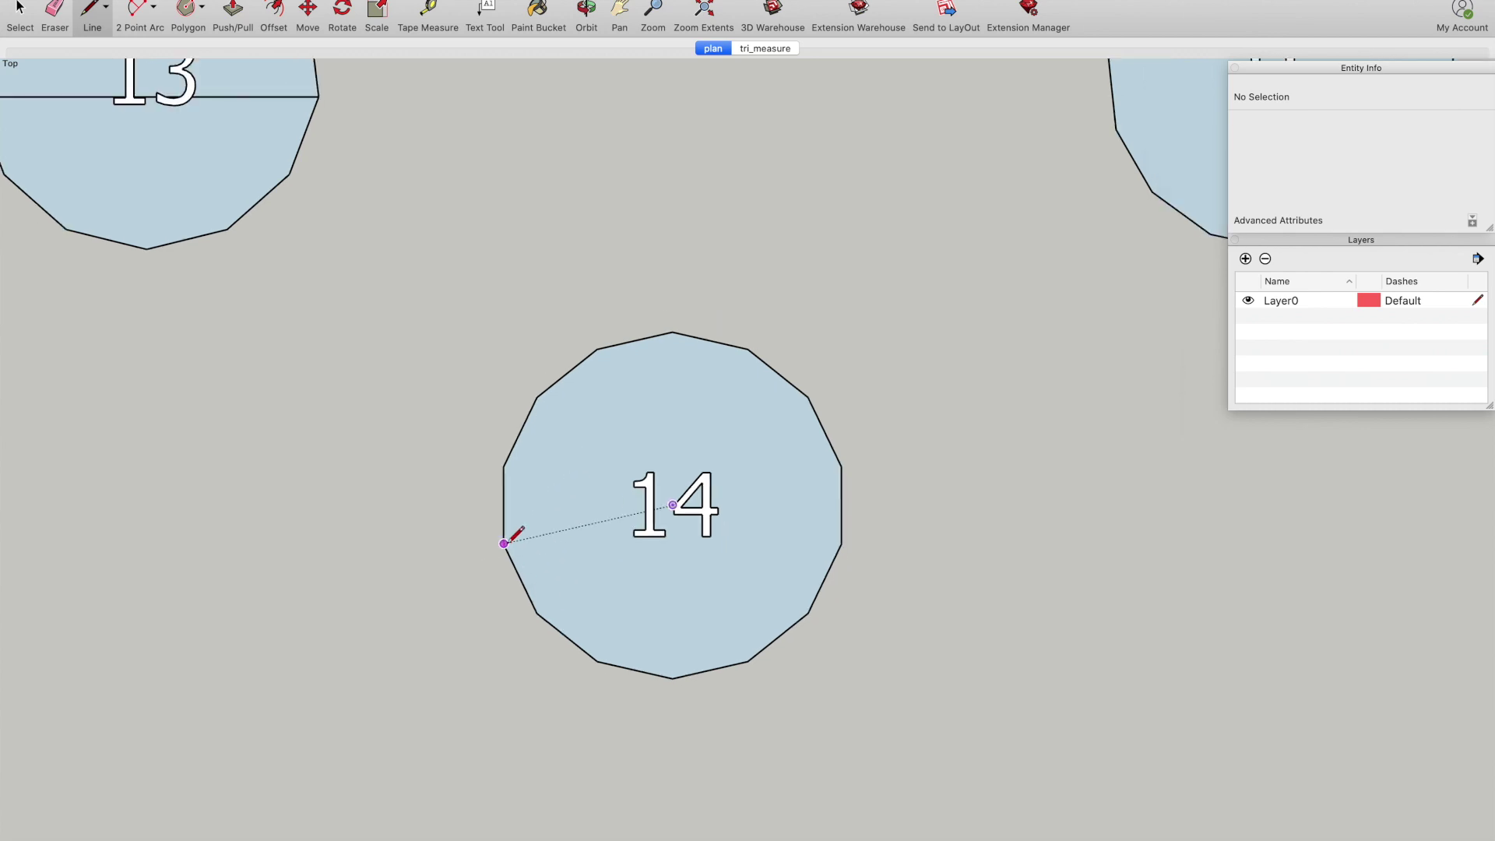
left_click(504, 544)
left_click(841, 544)
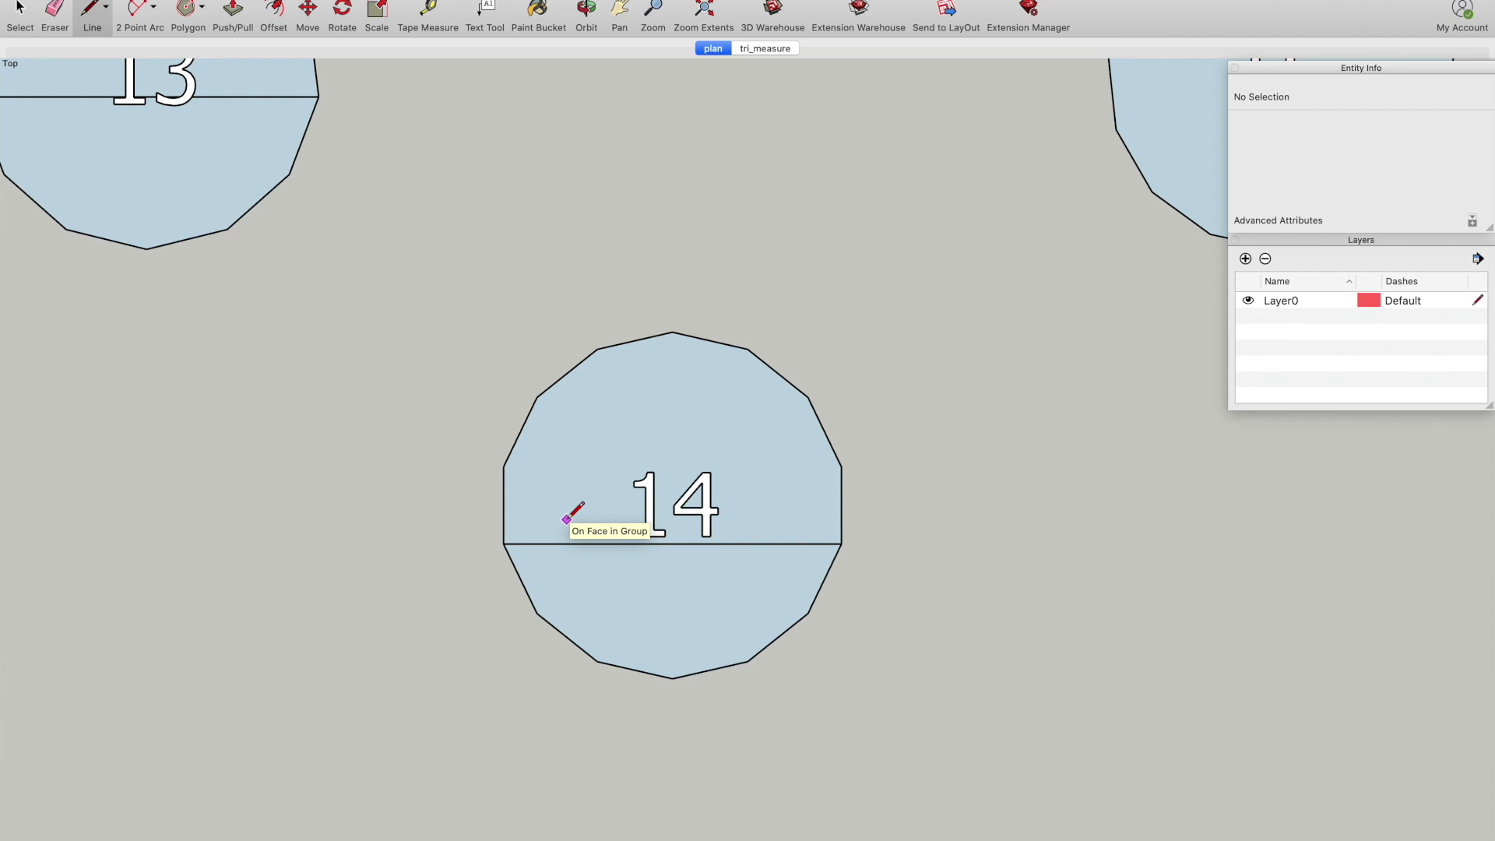
scroll(567, 516, "down", 1)
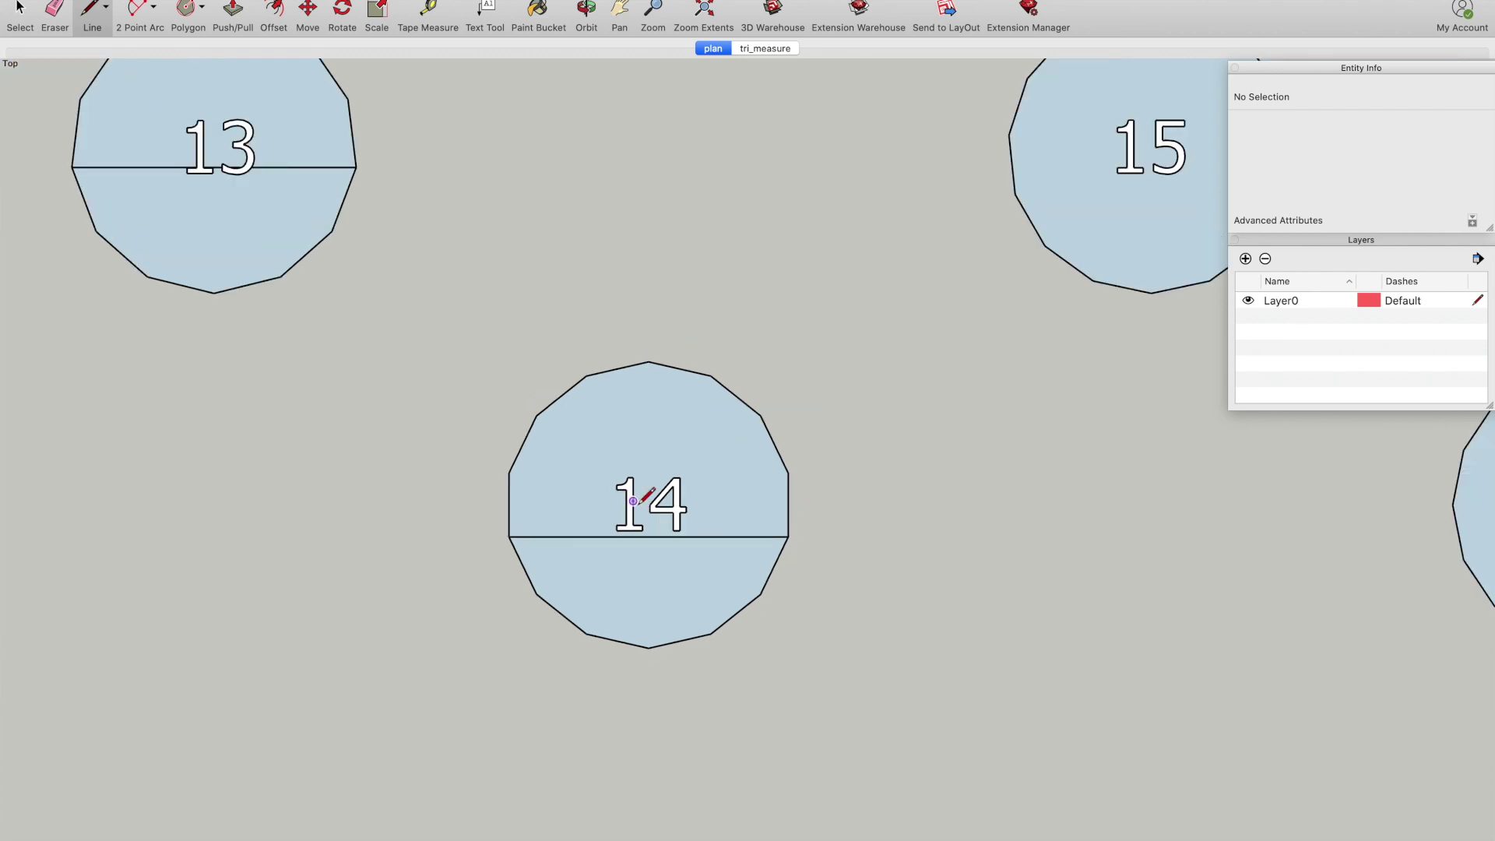
- Erase the dividing edge across polygon 14
left_click(54, 16)
left_click(558, 537)
scroll(557, 537, "down", 3)
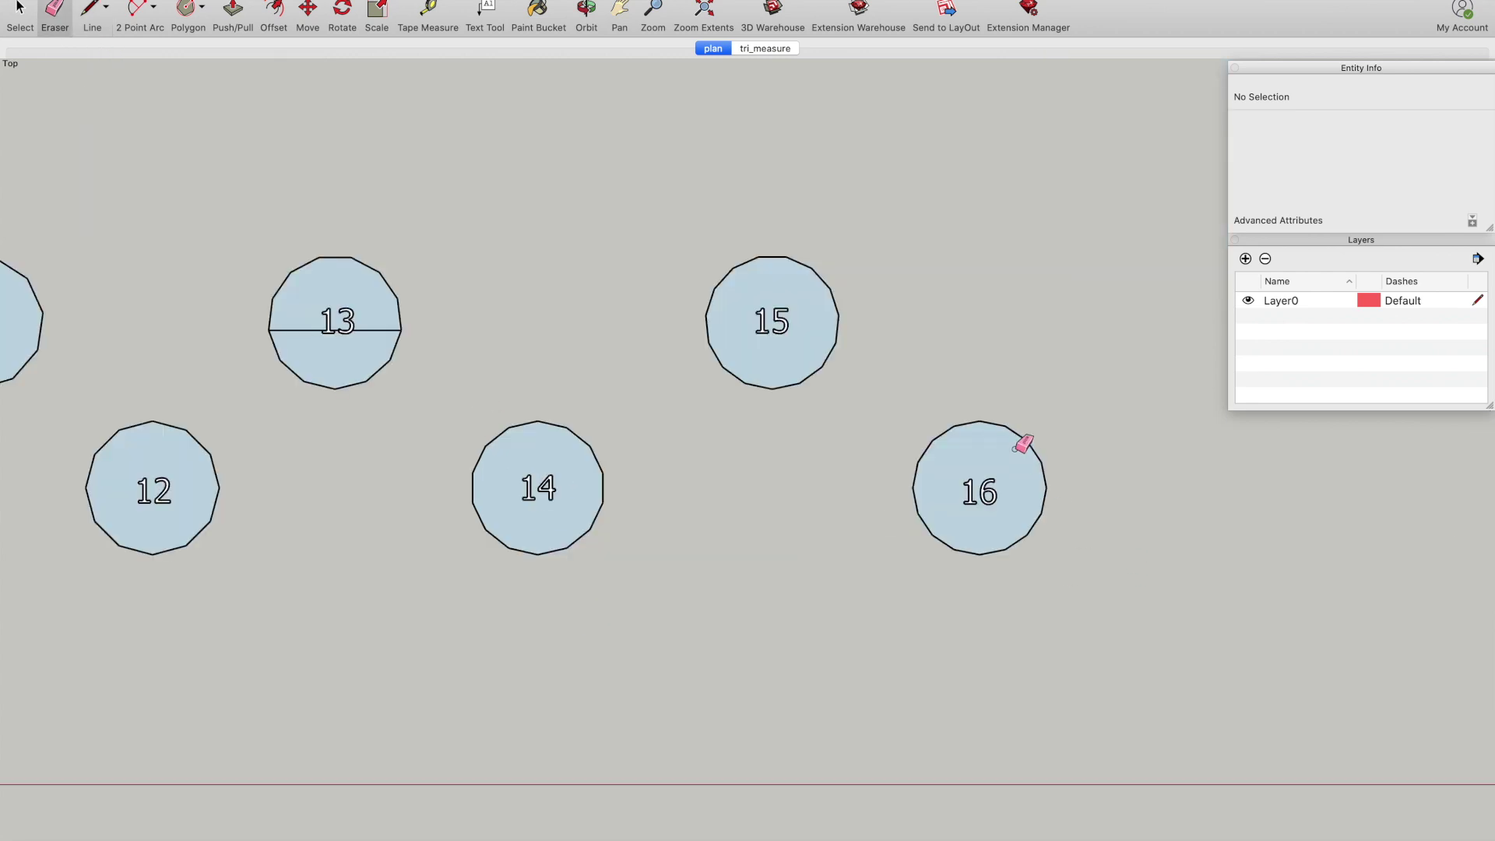
scroll(1048, 474, "up", 5)
scroll(1049, 475, "down", 3)
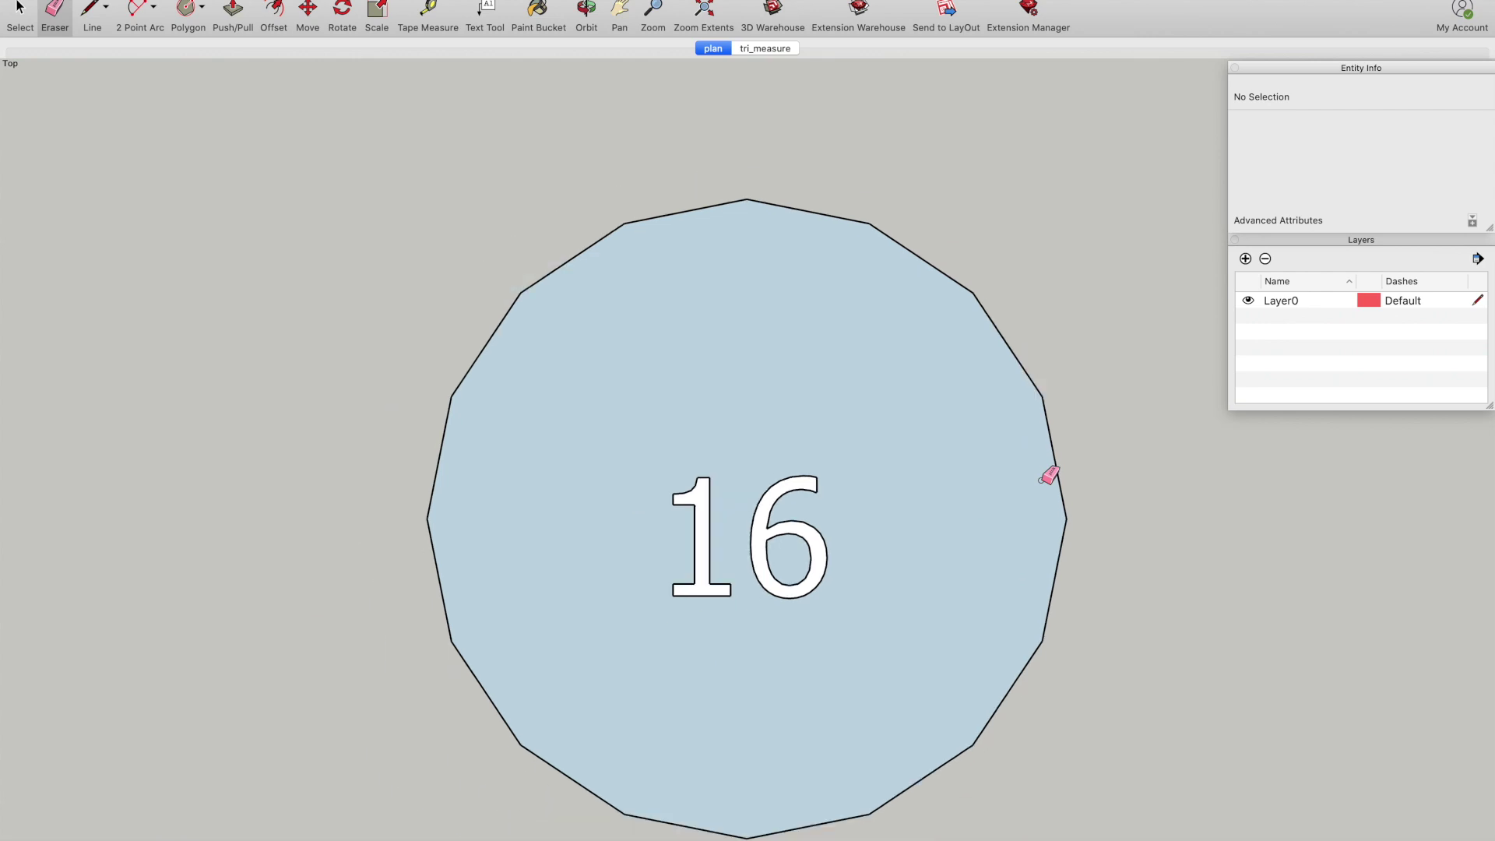
scroll(1048, 474, "down", 1)
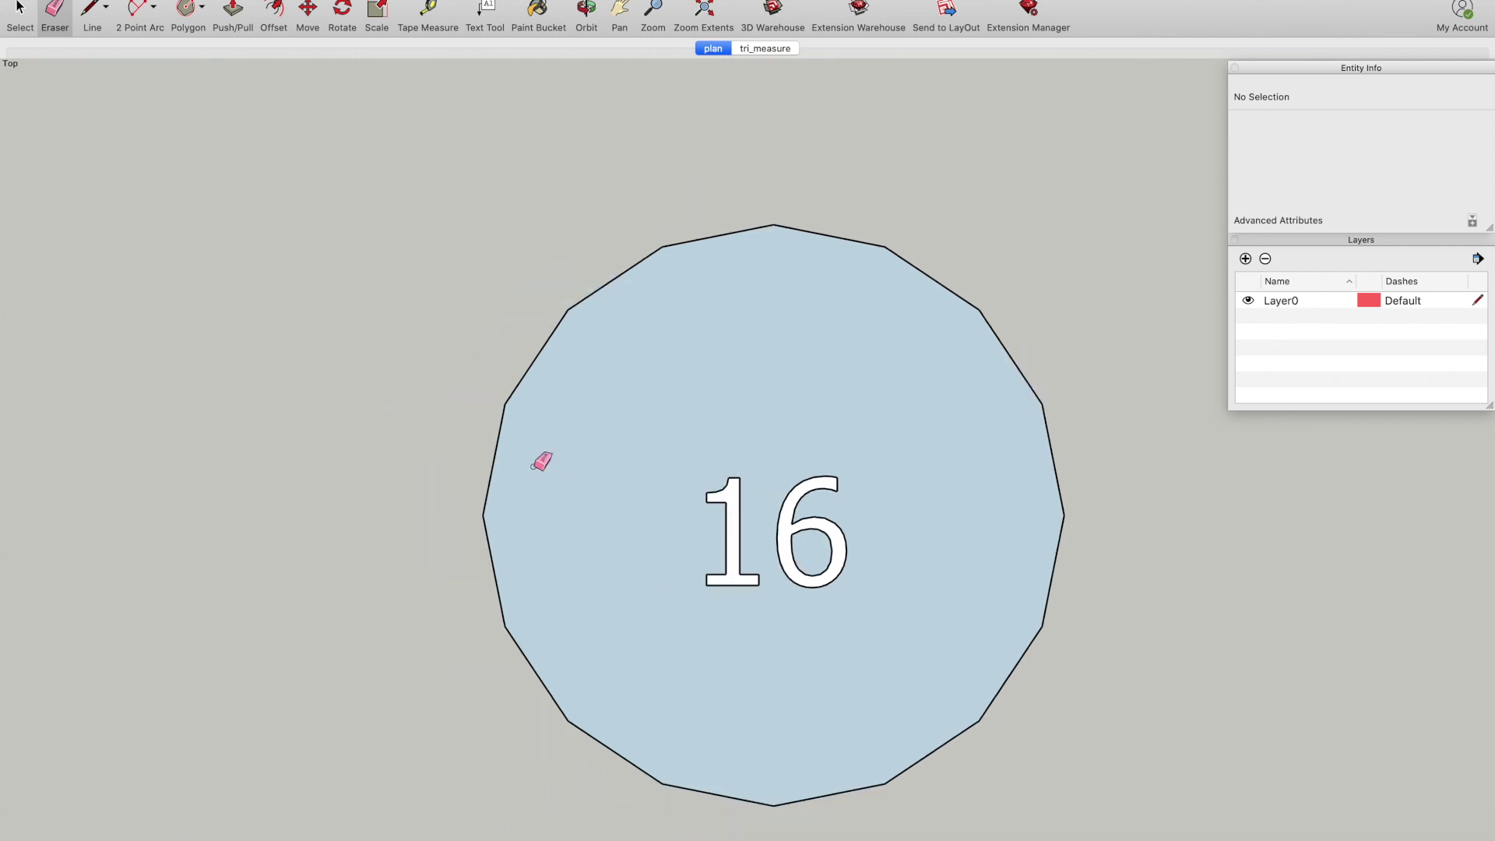
- Draw a horizontal edge across polygon 16 from its left vertex to its right vertex, redoing a misplaced first attempt
left_click(88, 13)
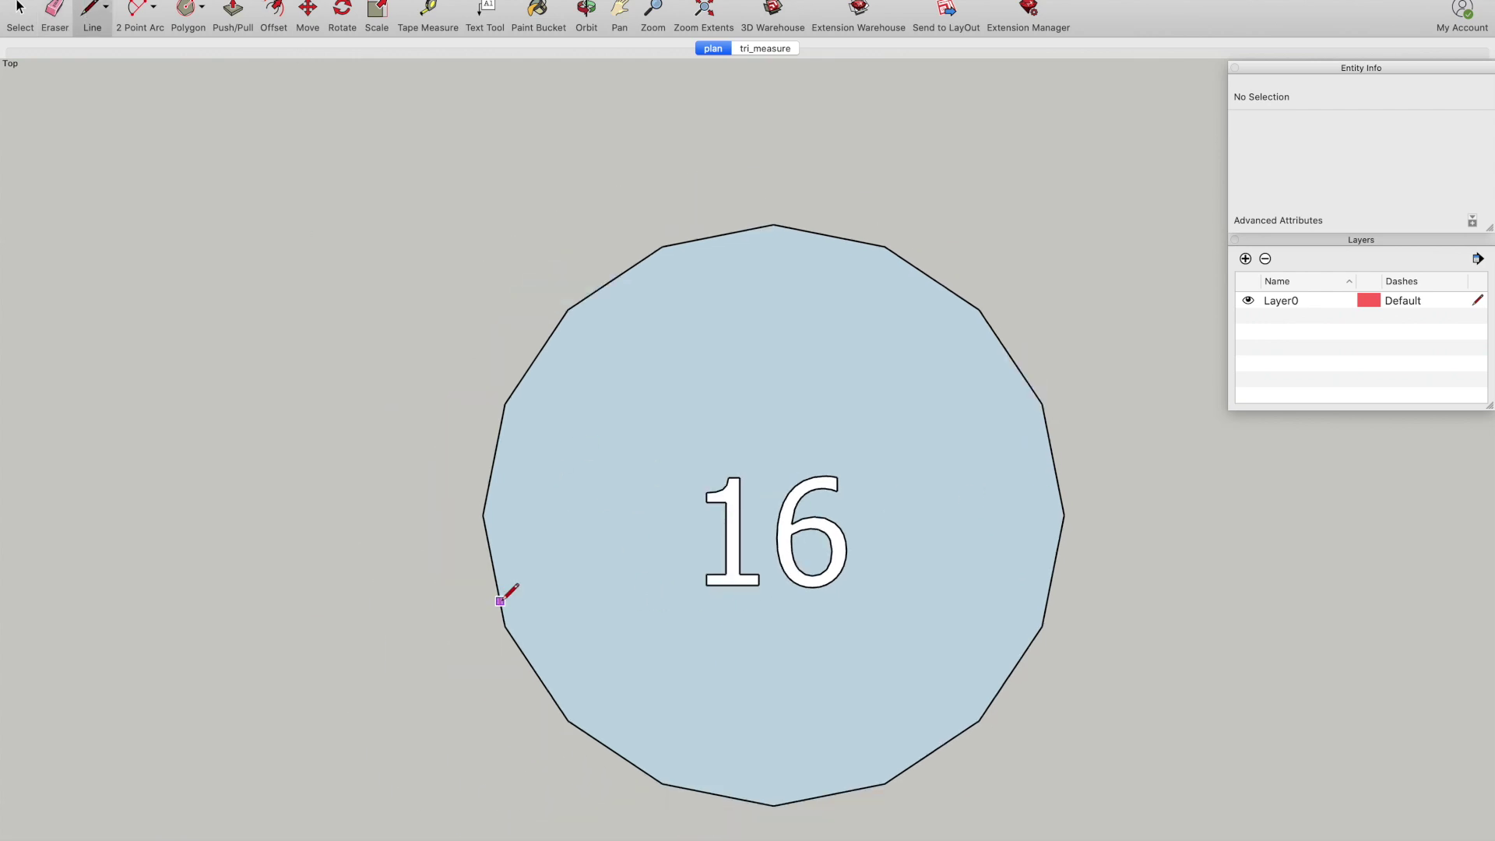
left_click(505, 626)
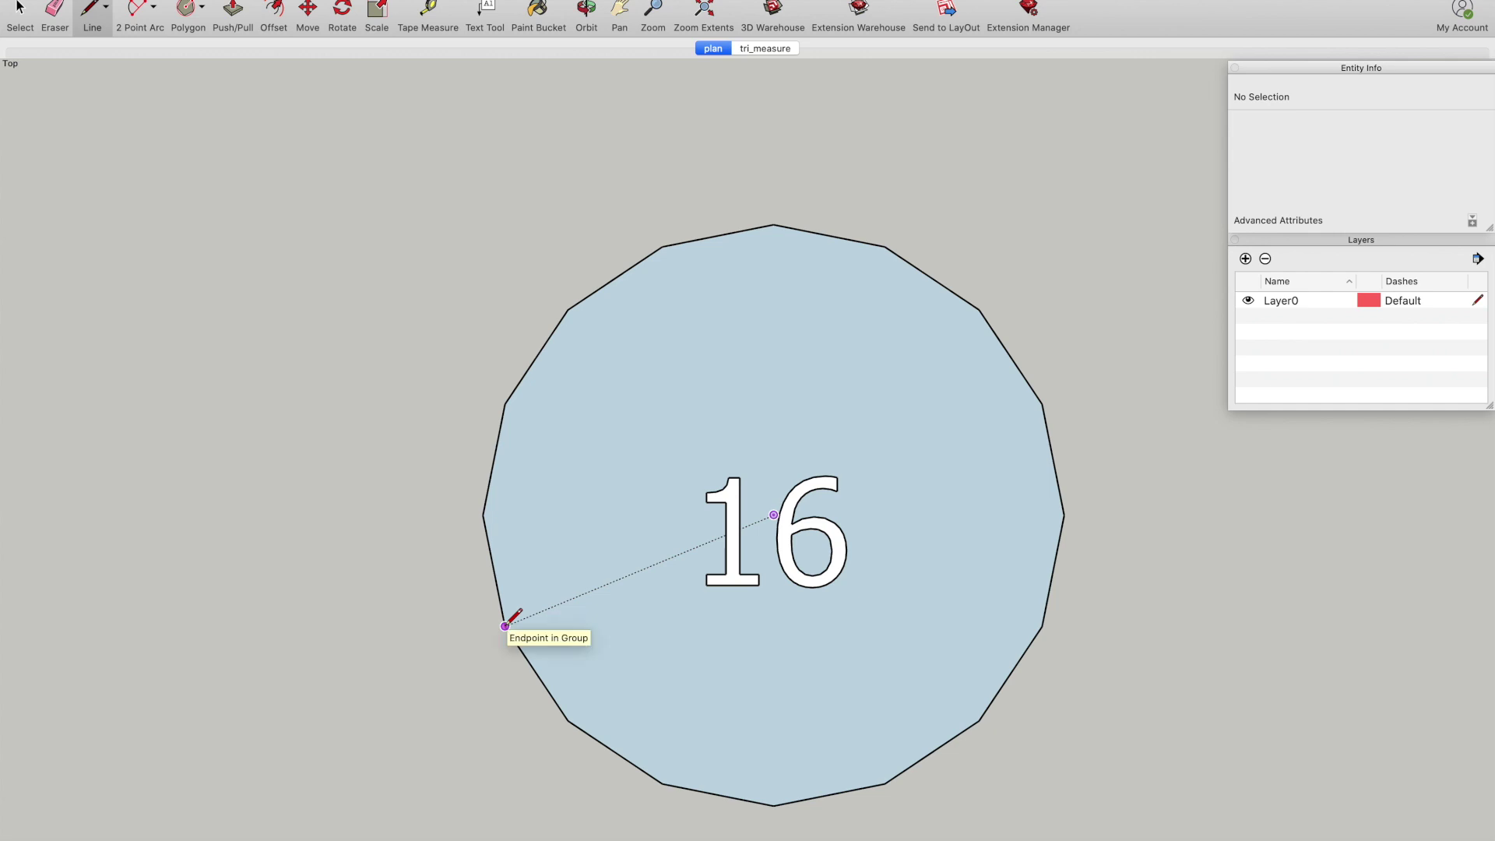
left_click(1042, 625)
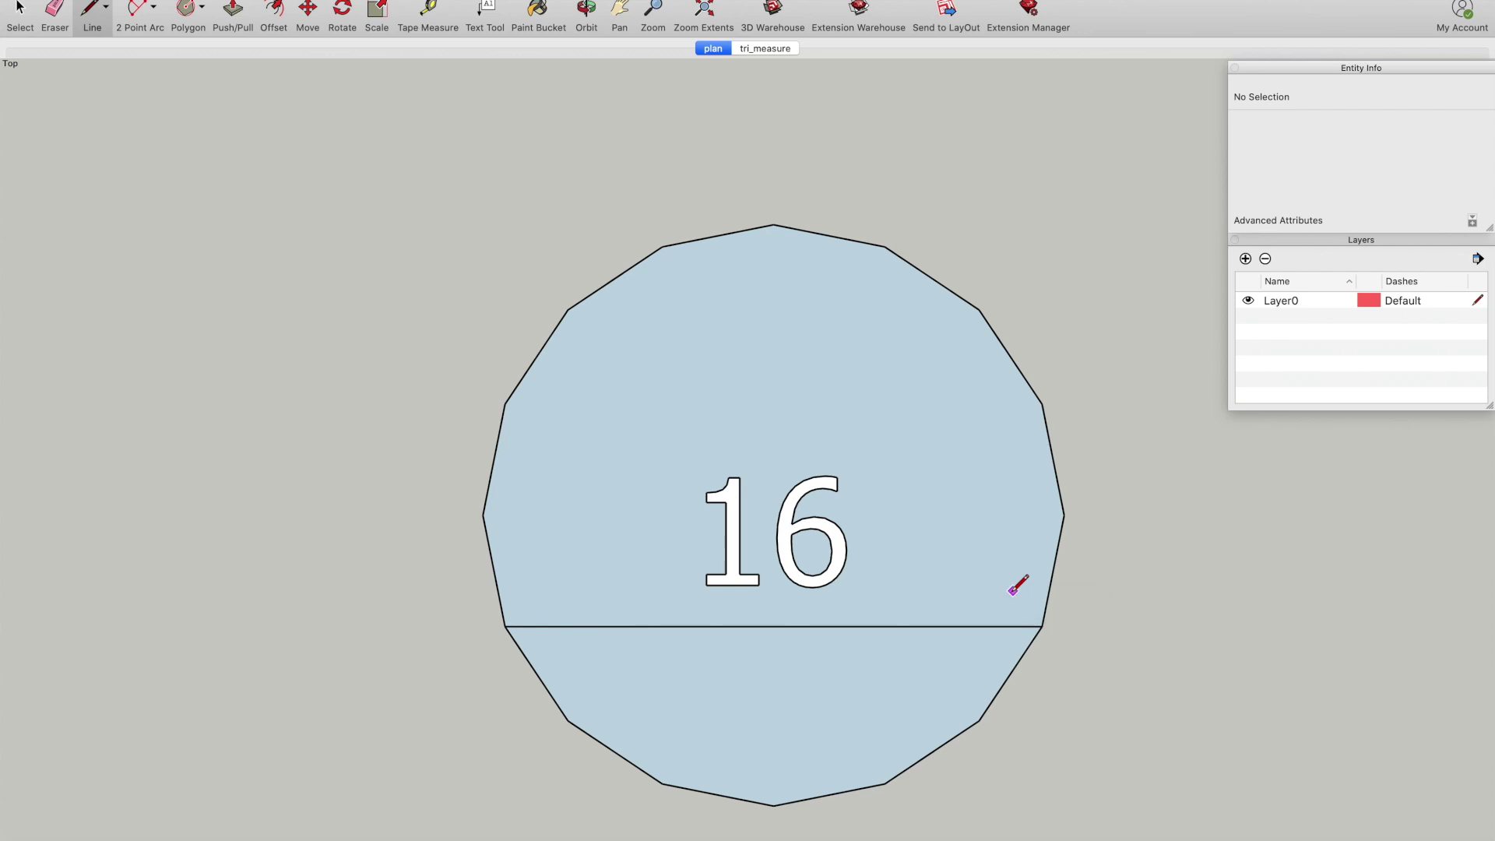
key("super+z")
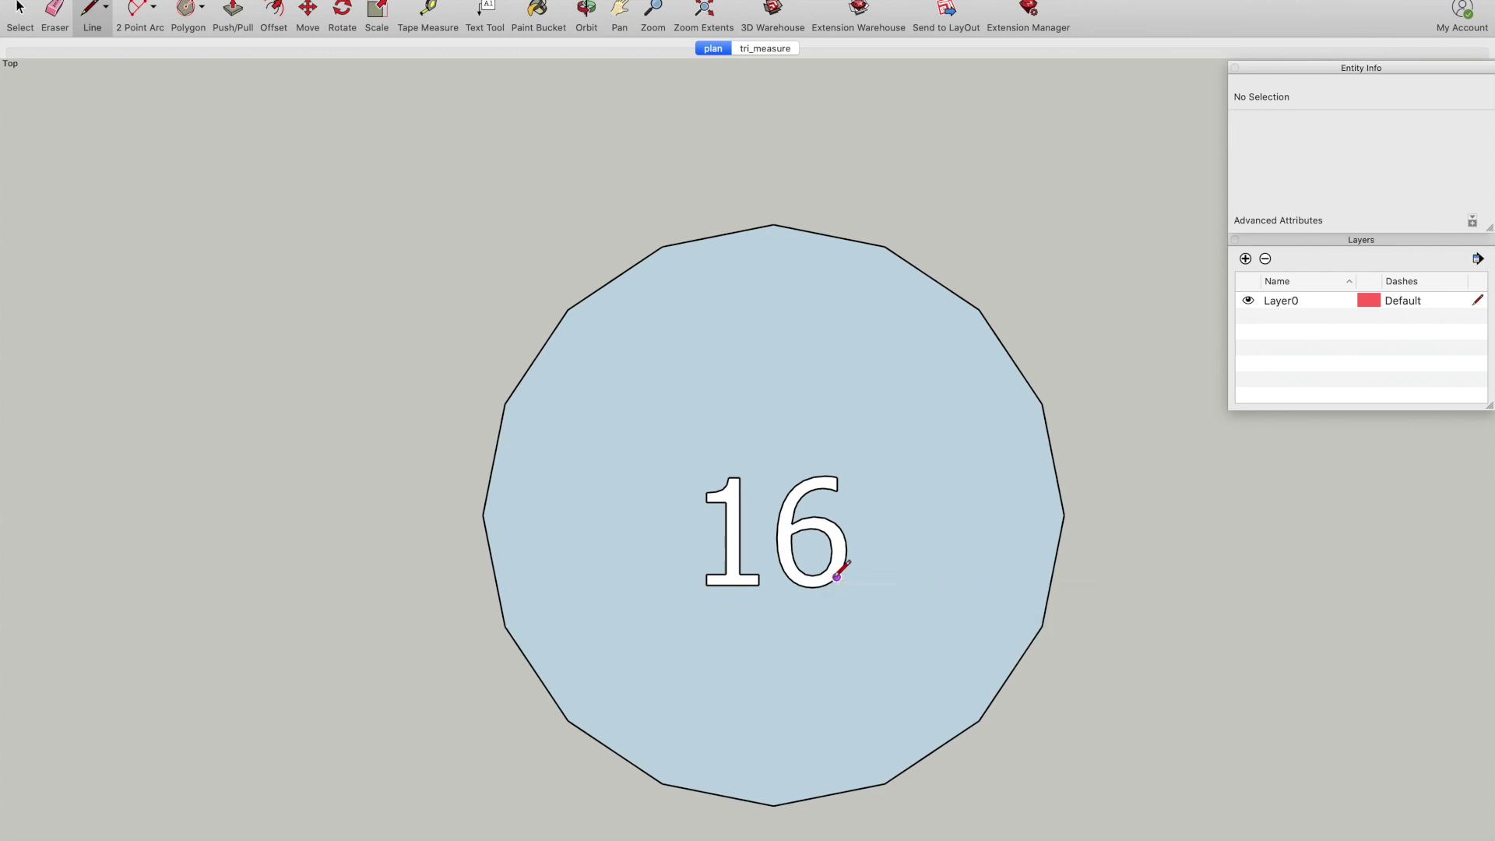
left_click(484, 516)
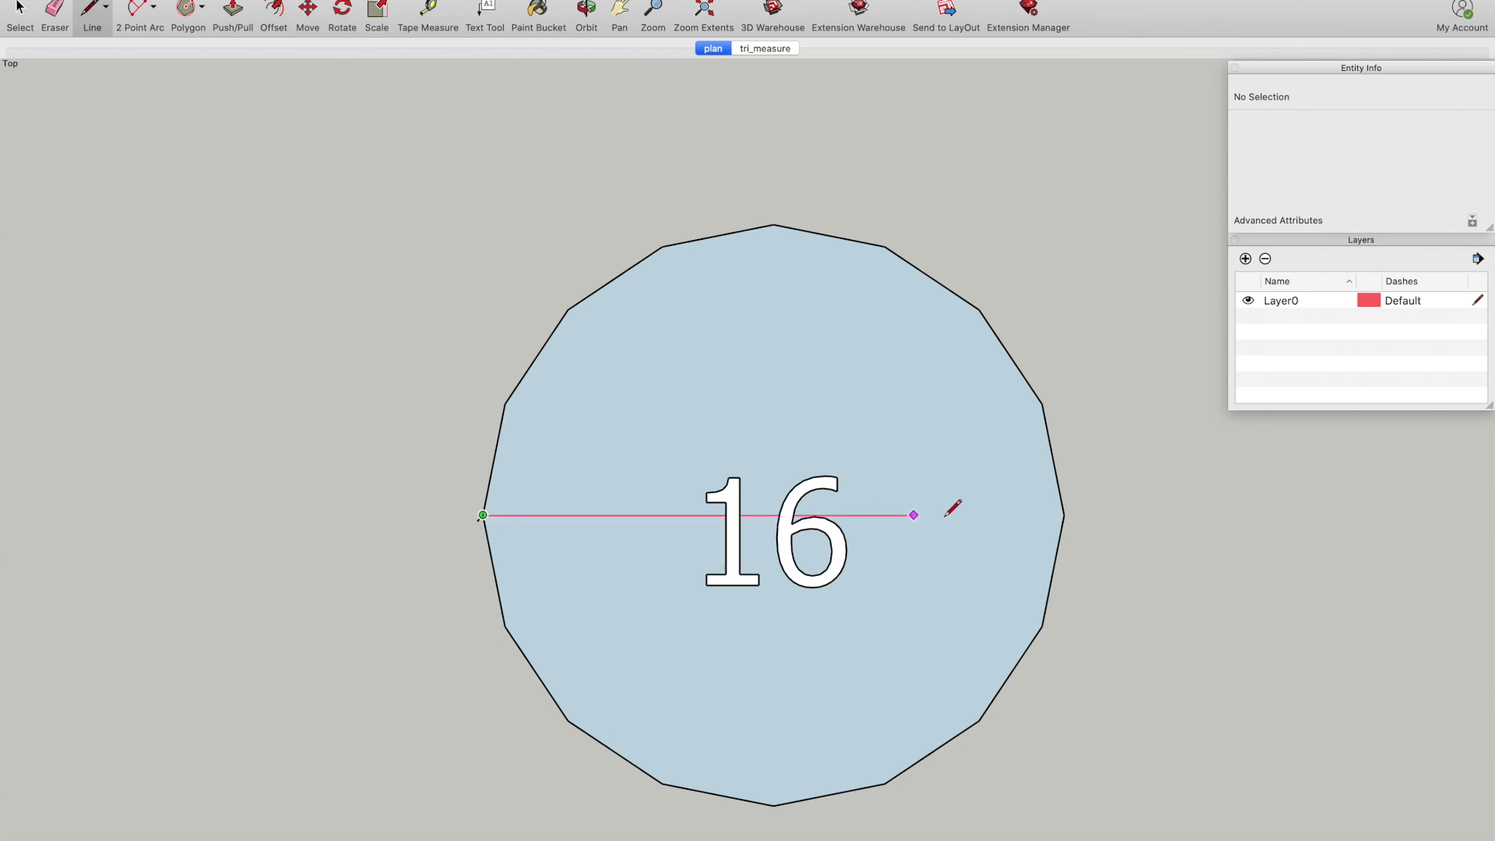
left_click(1065, 514)
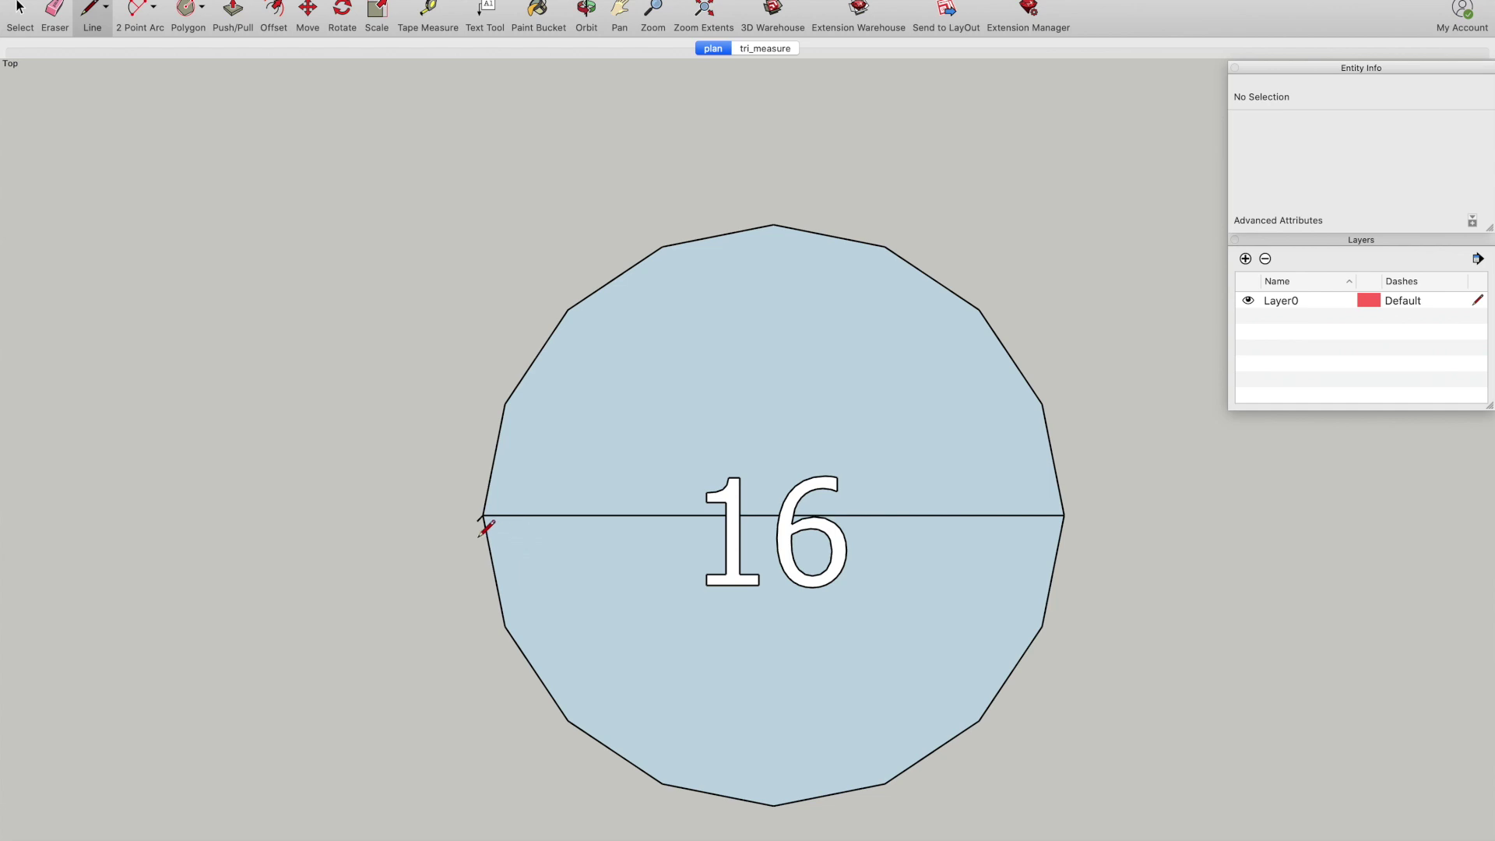
scroll(835, 499, "down", 5)
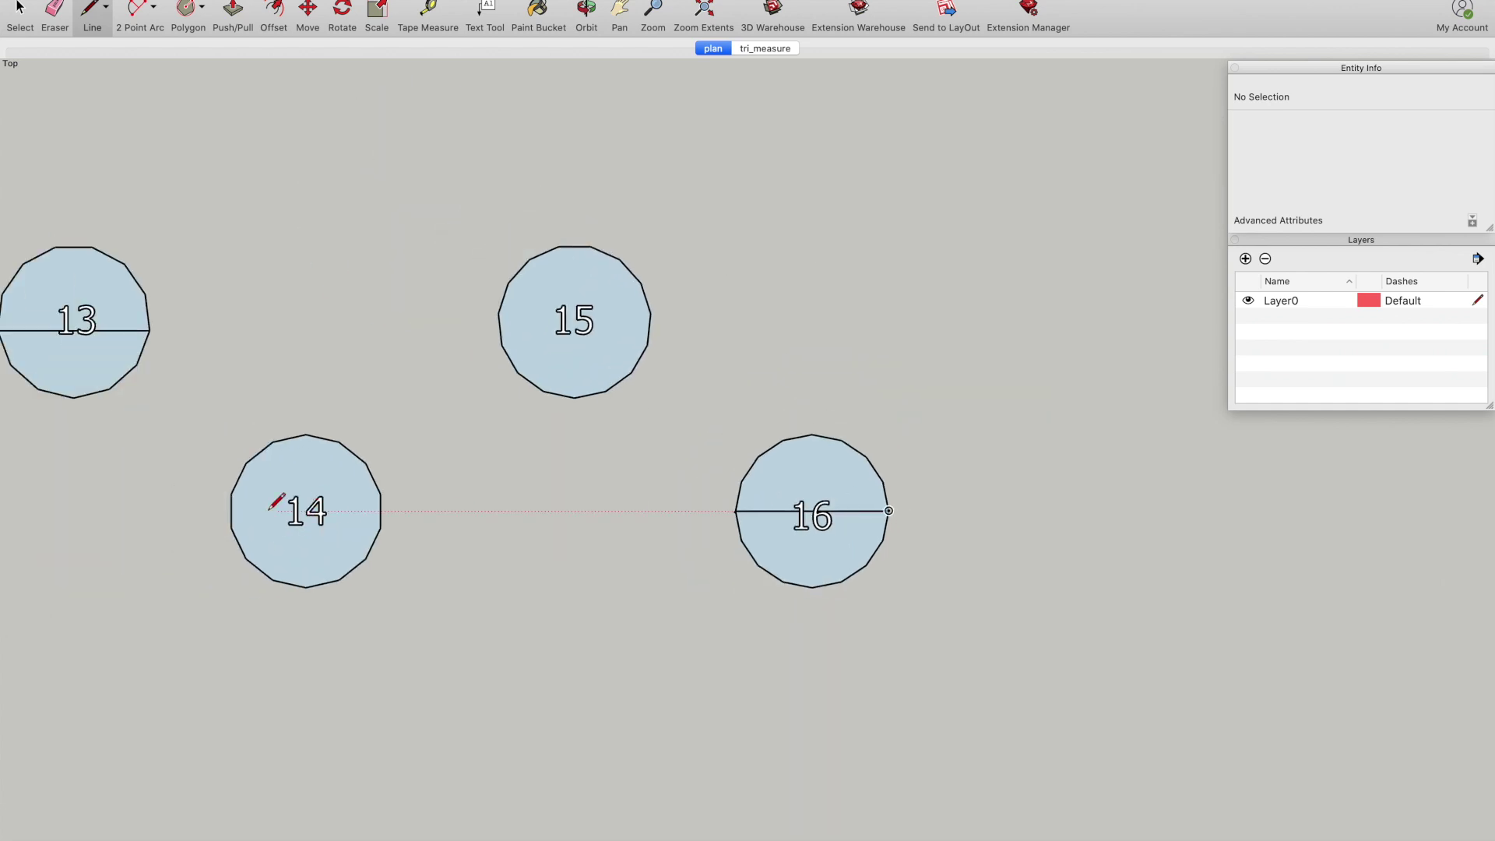
scroll(246, 511, "up", 10)
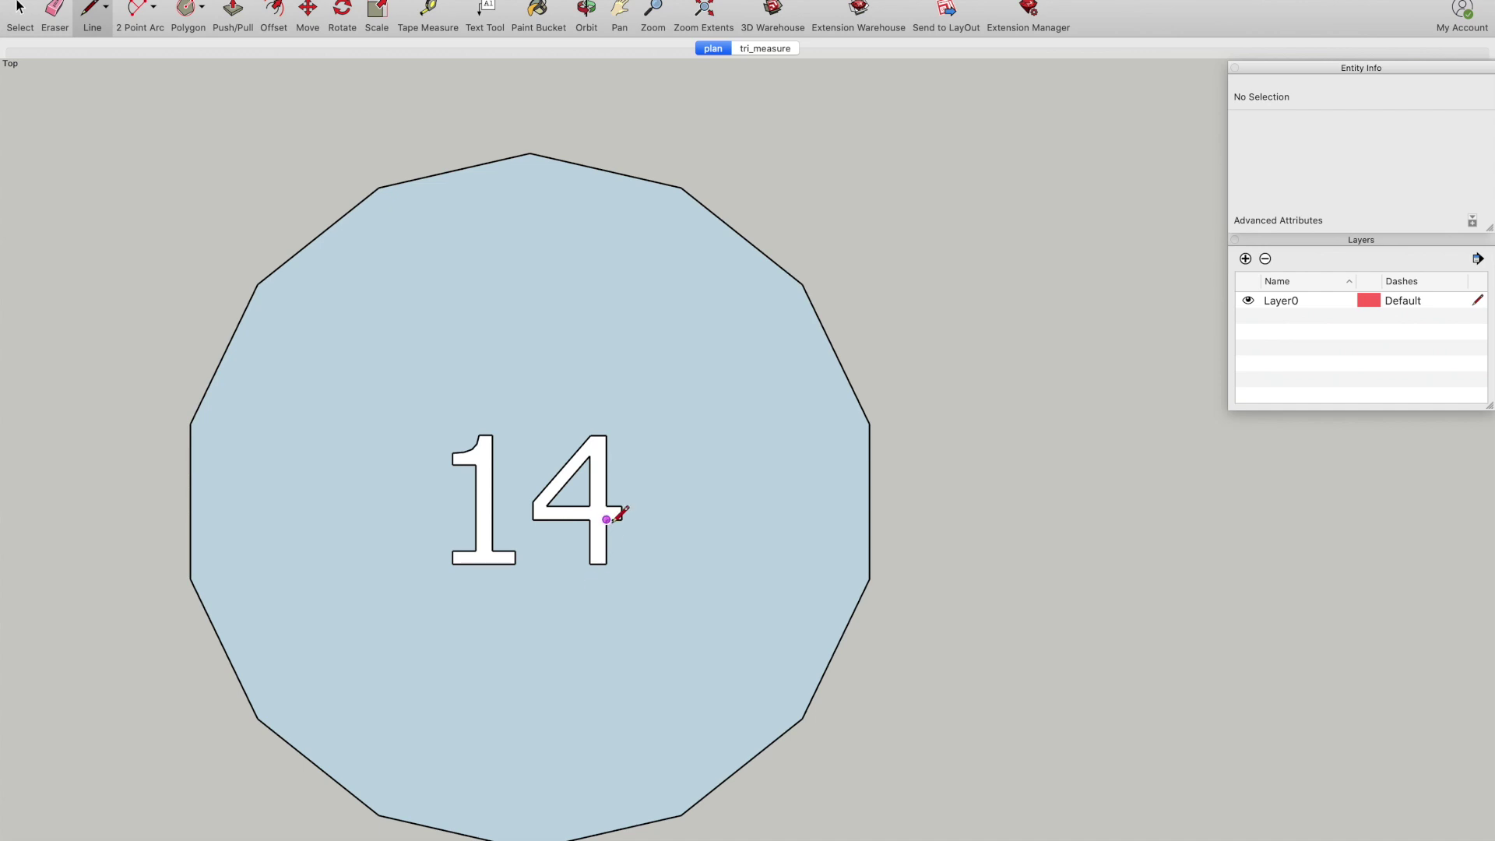
scroll(617, 449, "down", 6)
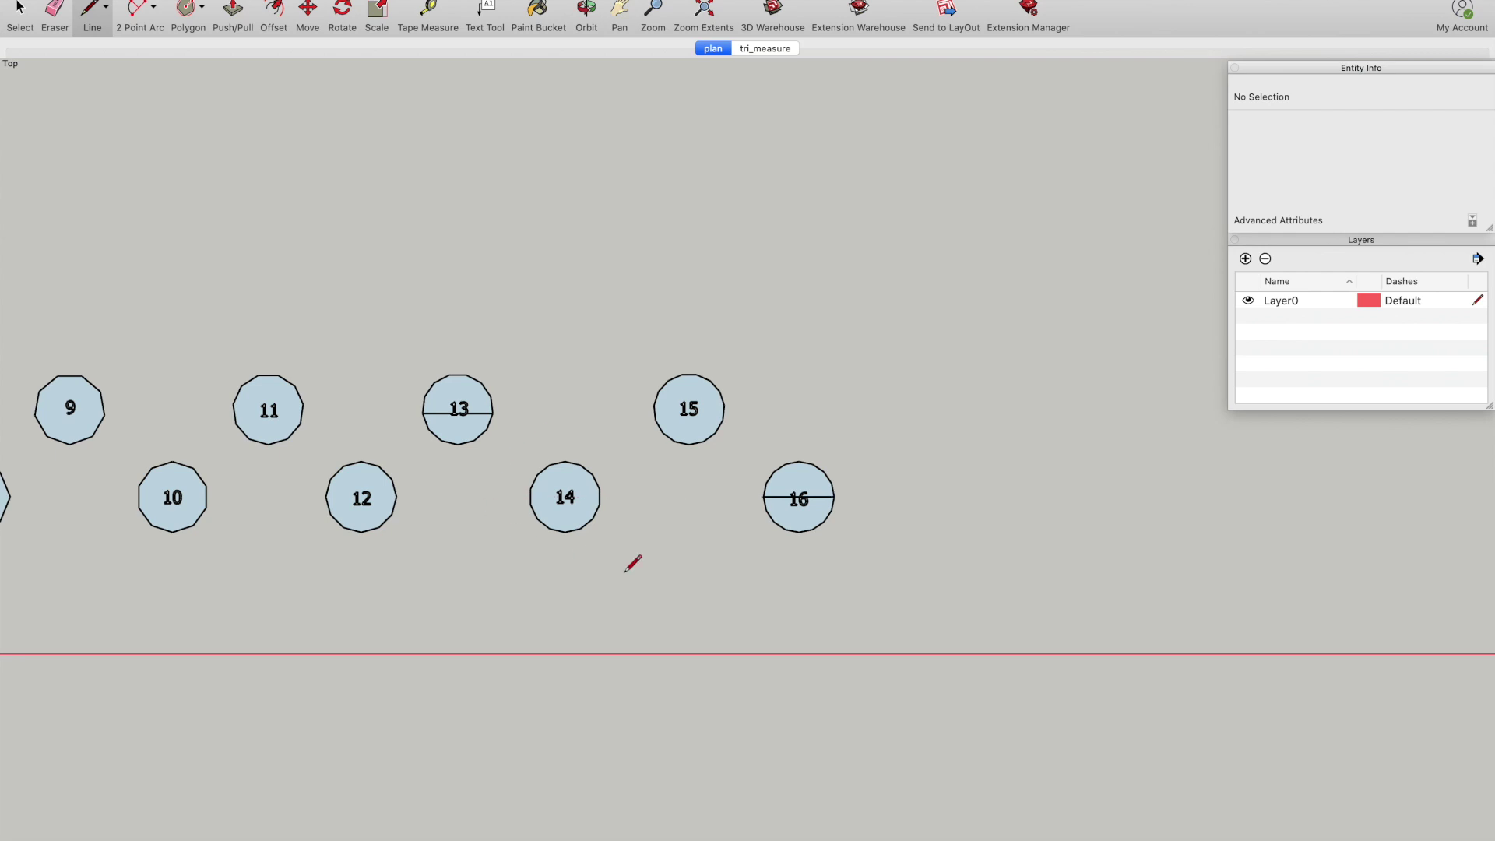
- Pan the half-polygon to the centre and orbit into a 3-D view of the arched prism
scroll(565, 532, "down", 5)
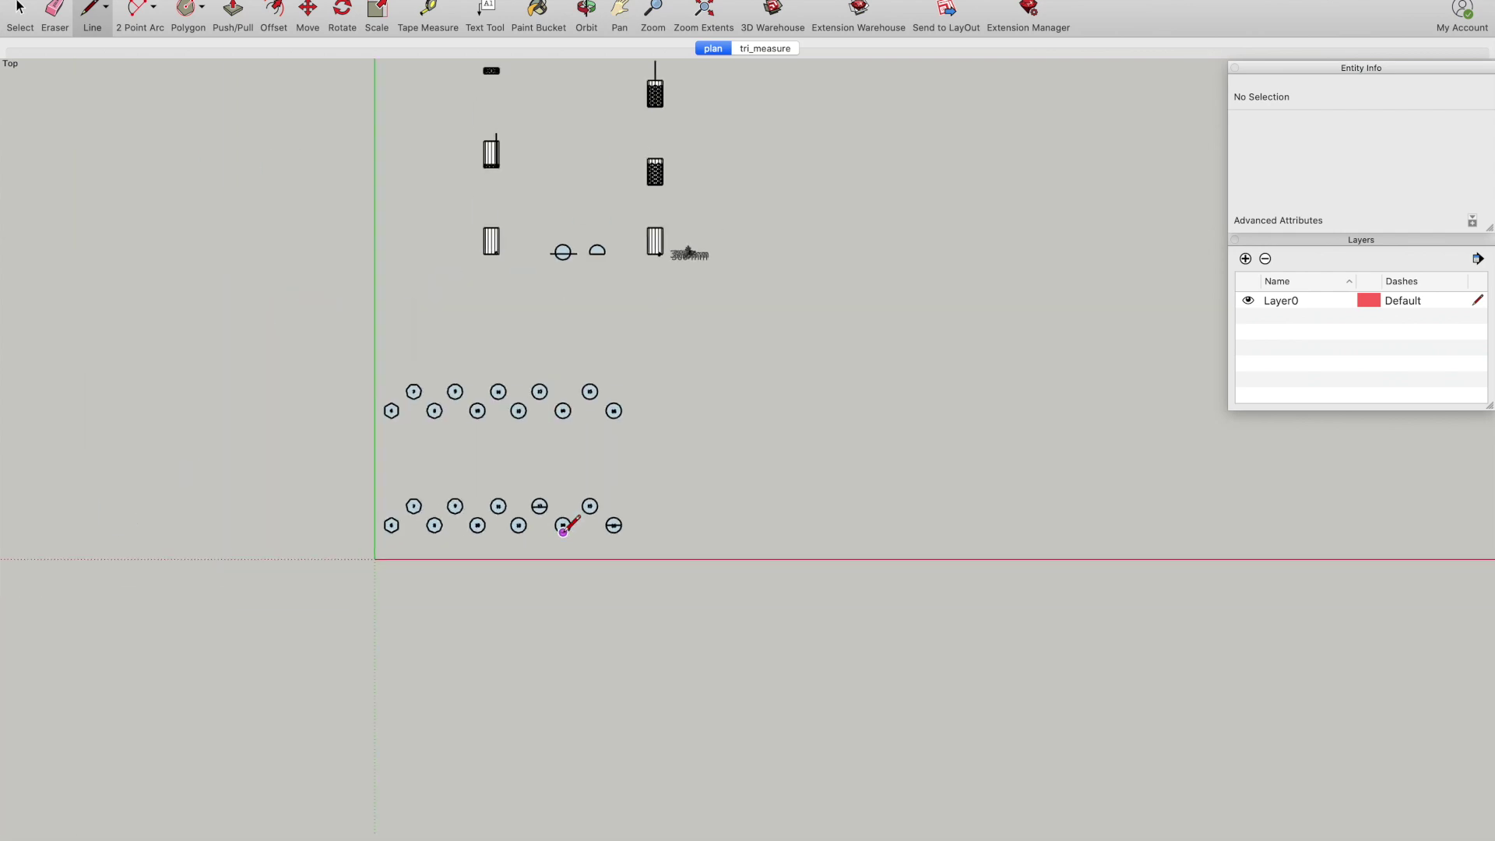
scroll(560, 244, "up", 10)
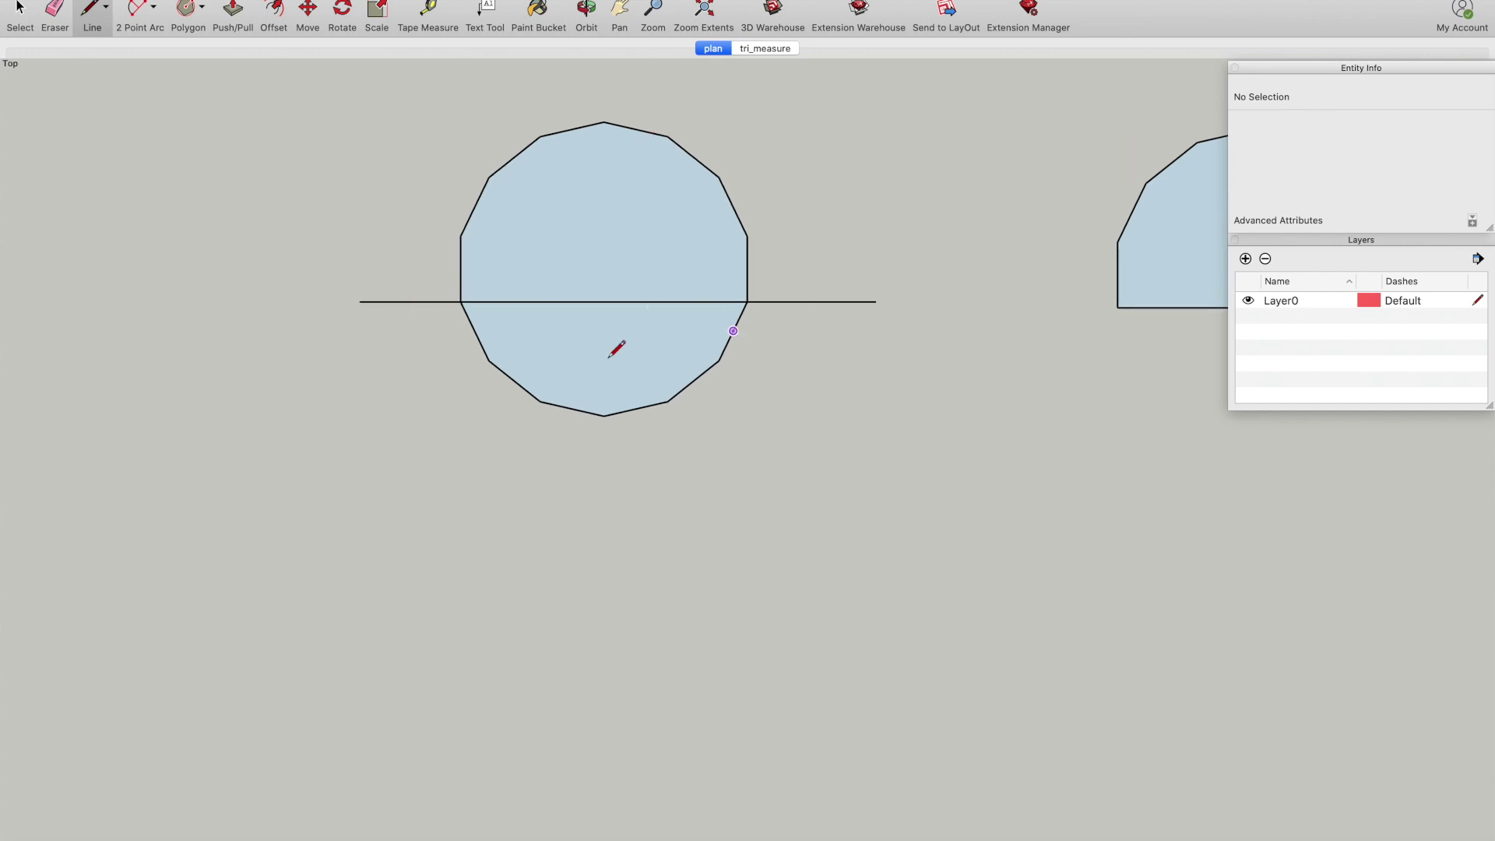
left_click(620, 14)
left_click_drag(847, 322, 271, 545)
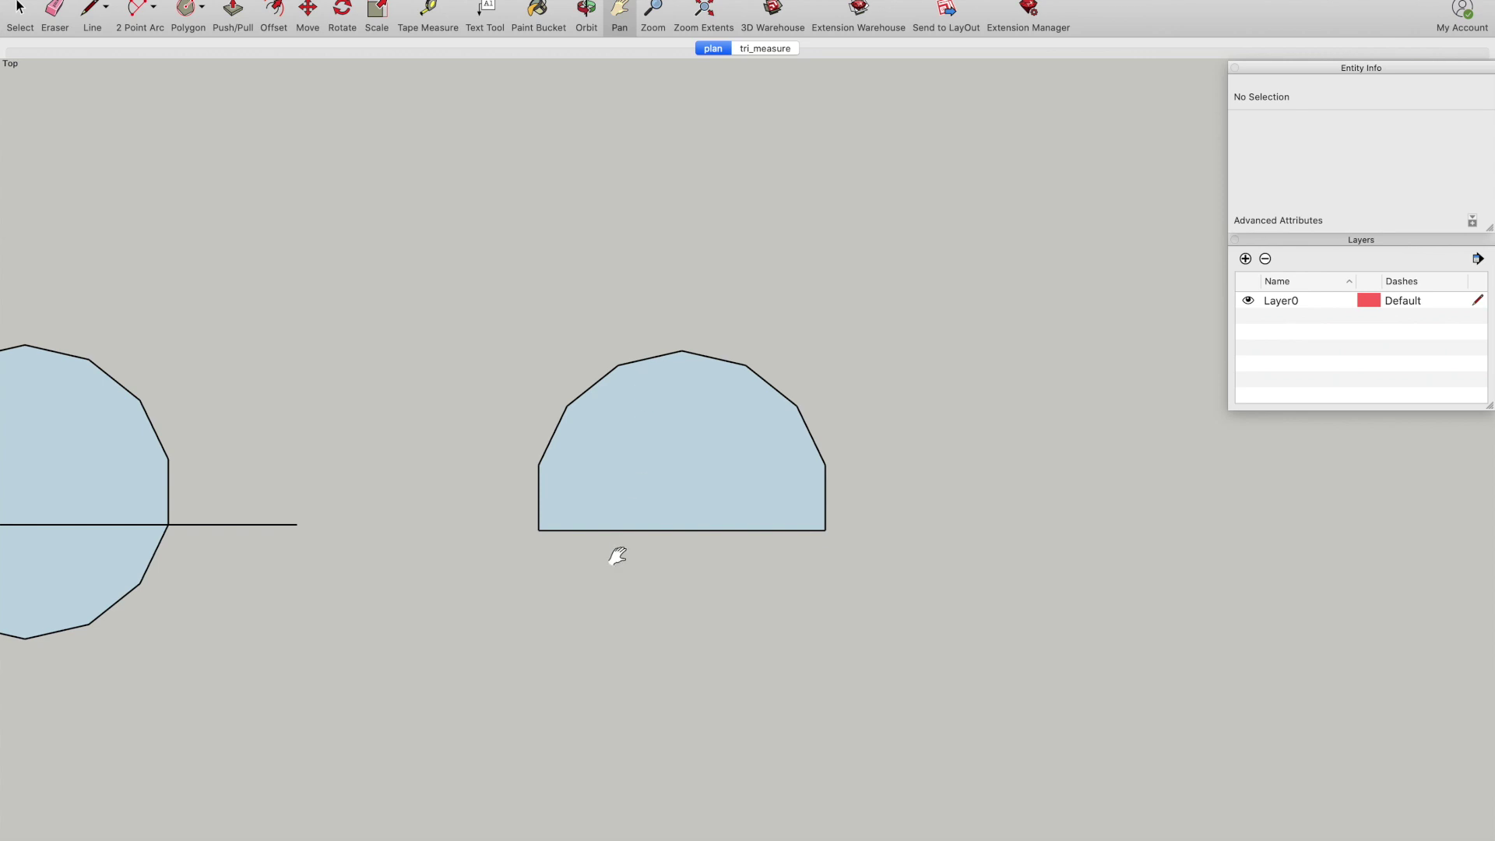
key("o")
left_click_drag(617, 555, 464, 382)
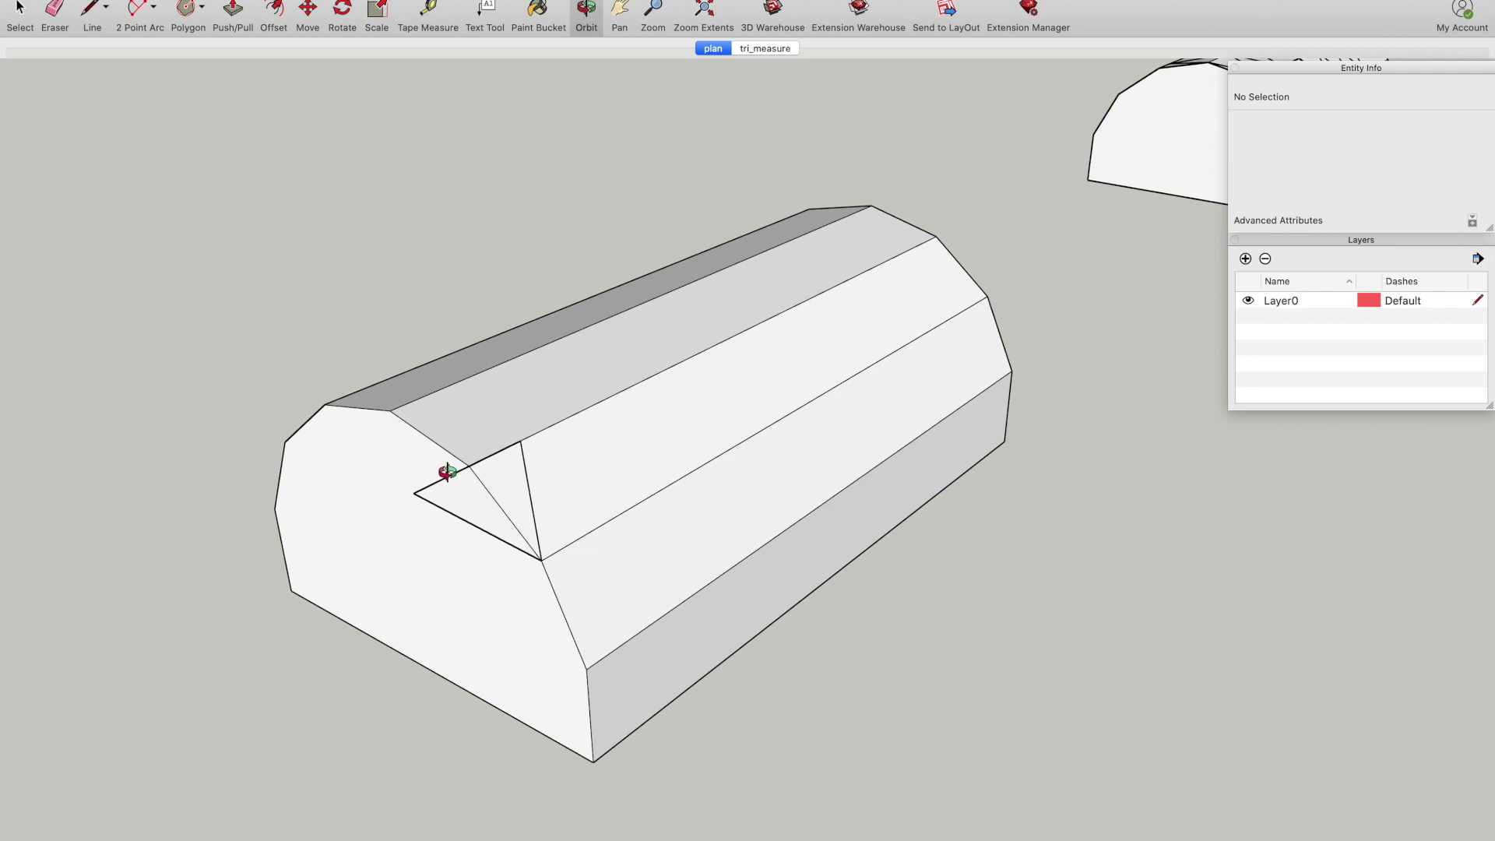
- Open the tri_measure scene and orbit around the triangle-tiled tunnel from both ends
left_click(767, 50)
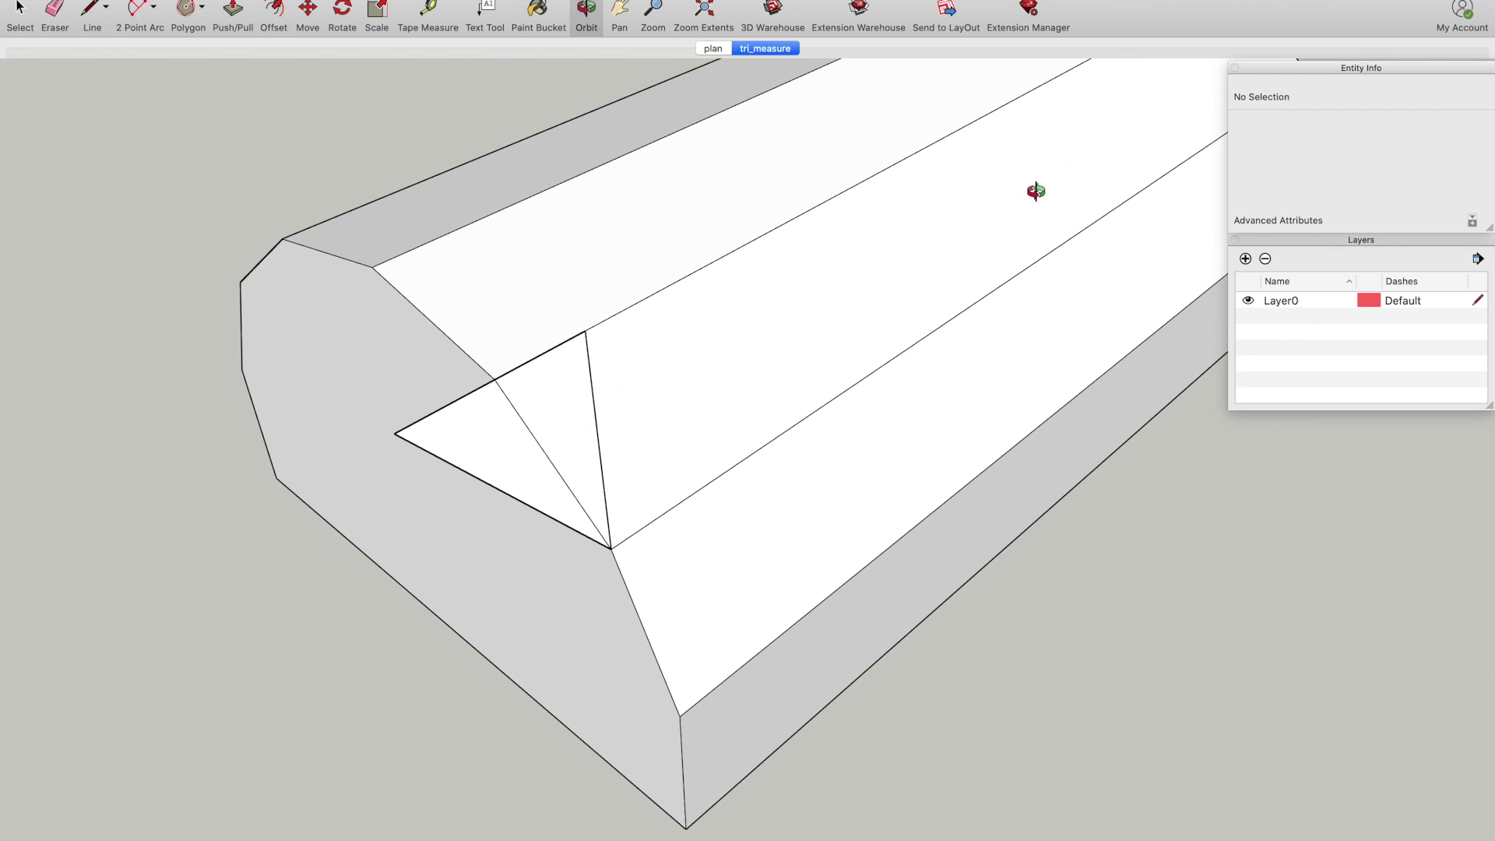
scroll(434, 521, "down", 3)
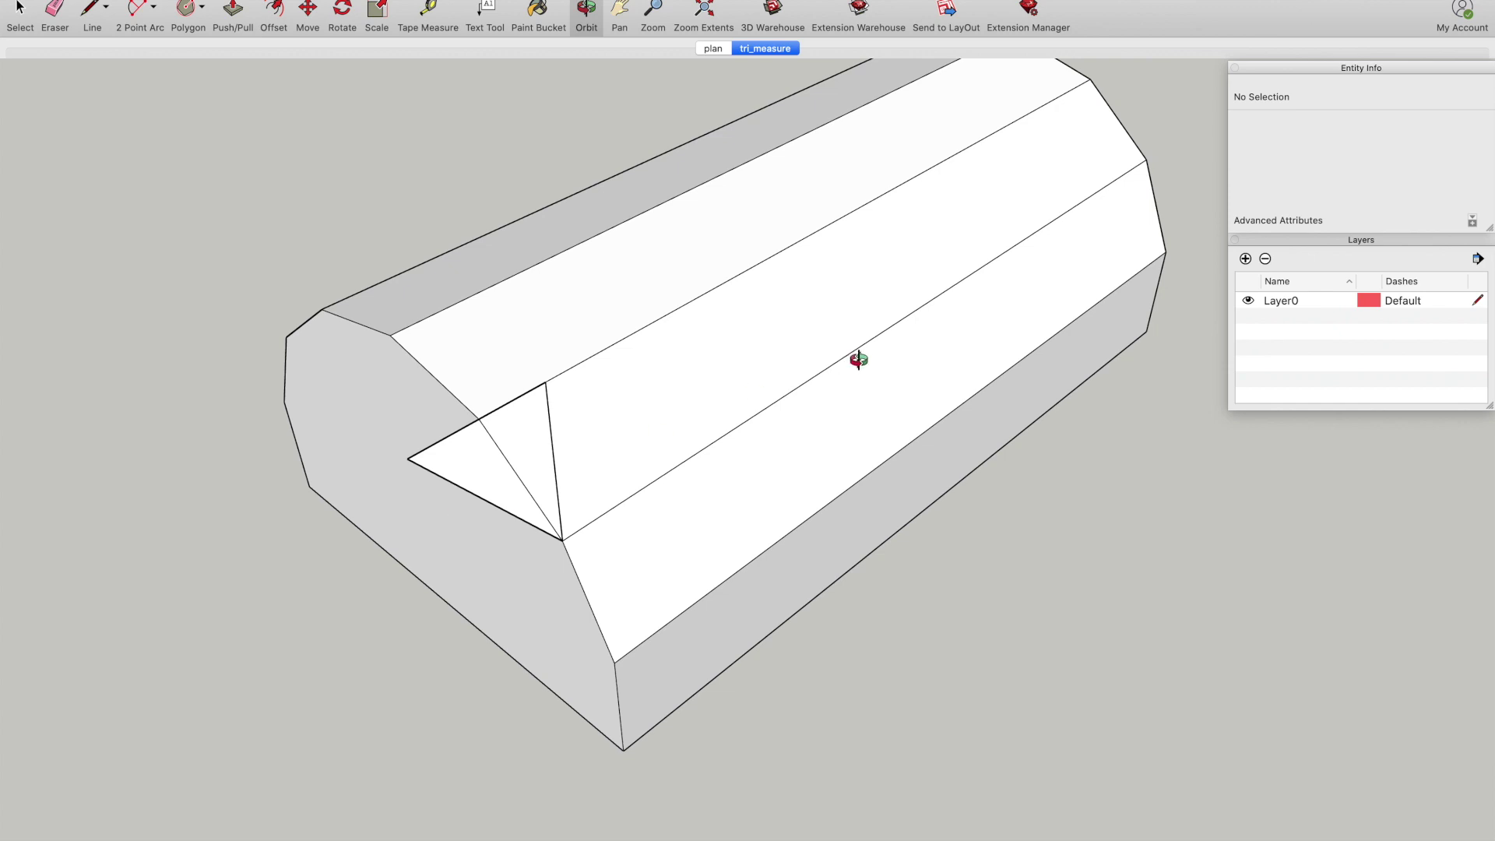
scroll(818, 363, "up", 3)
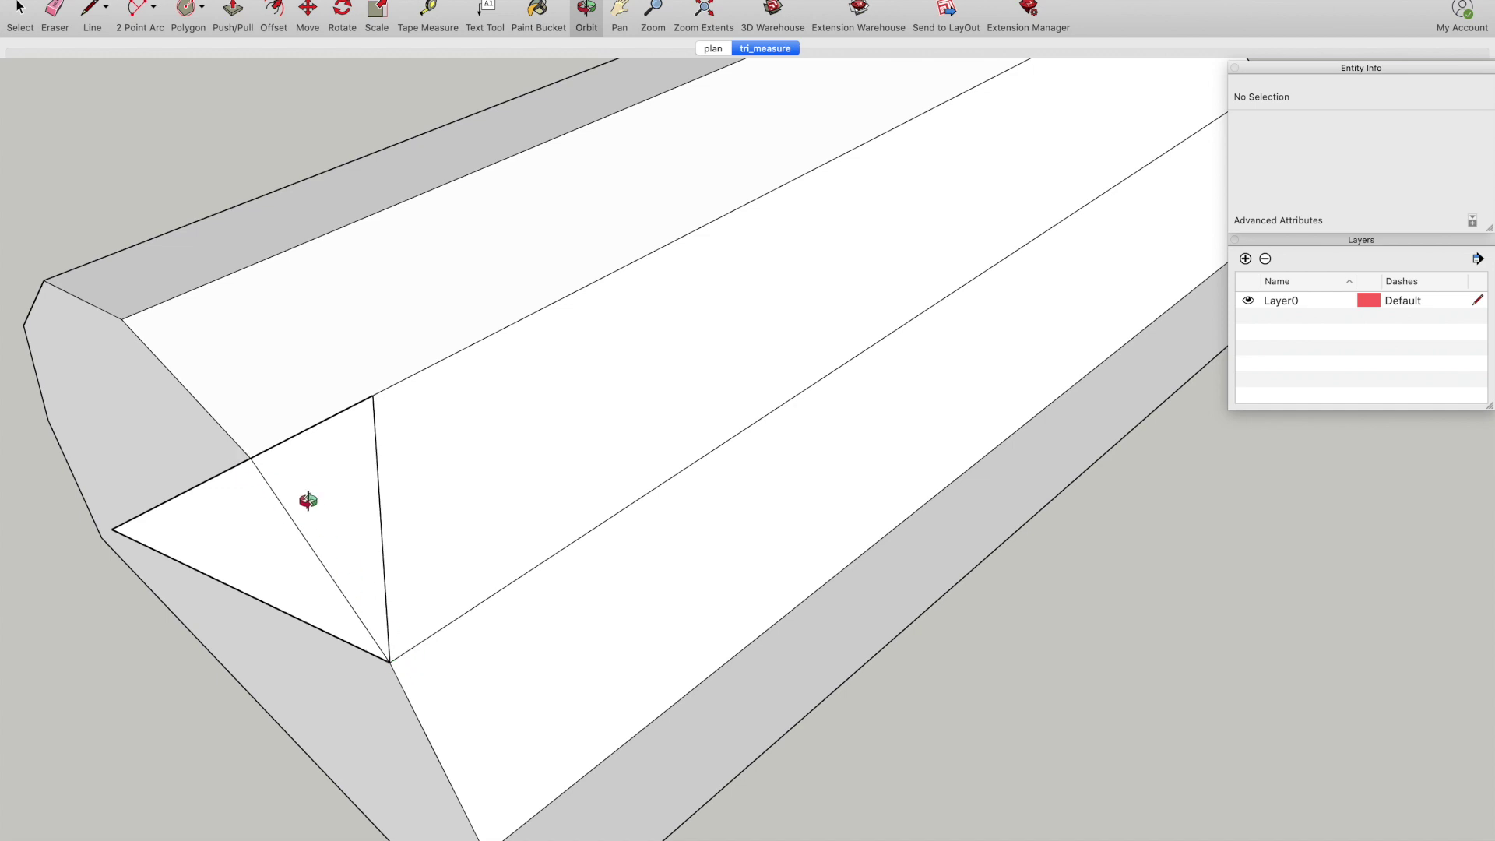
left_click_drag(347, 524, 783, 569)
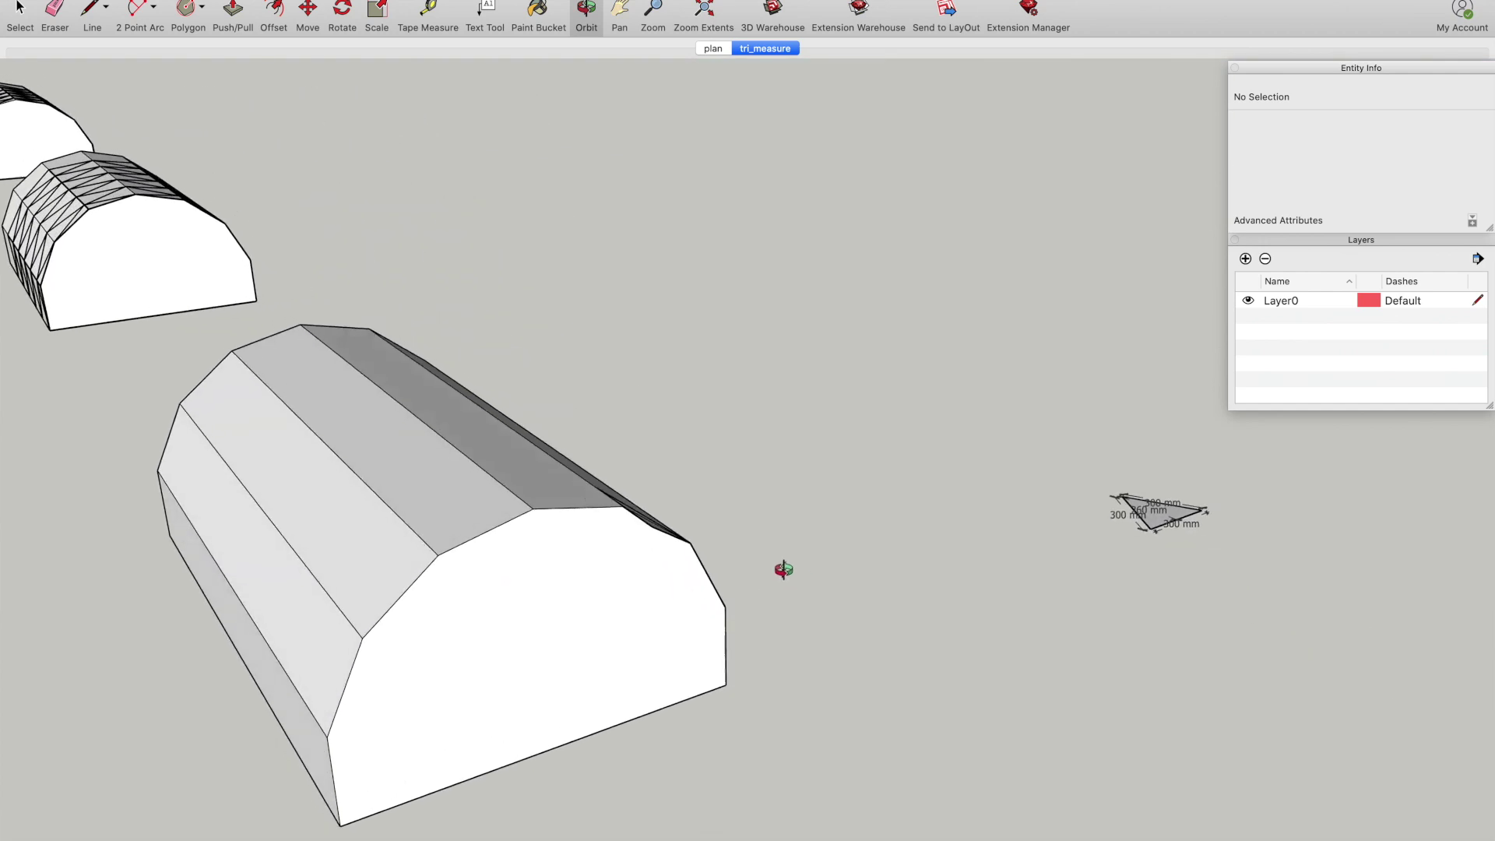
scroll(757, 528, "down", 3)
scroll(545, 662, "up", 5)
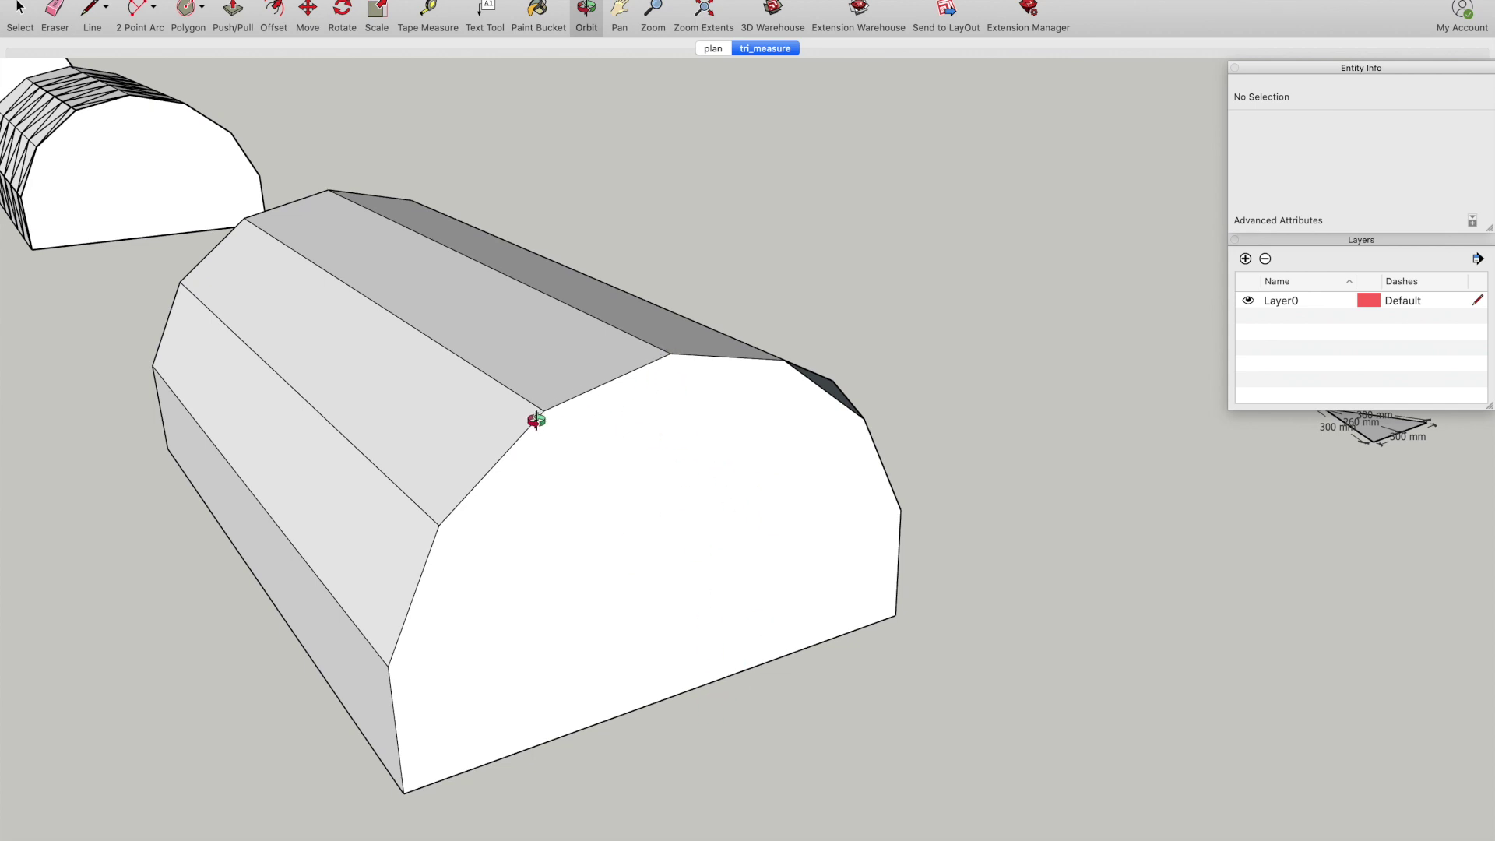
left_click_drag(704, 438, 246, 580)
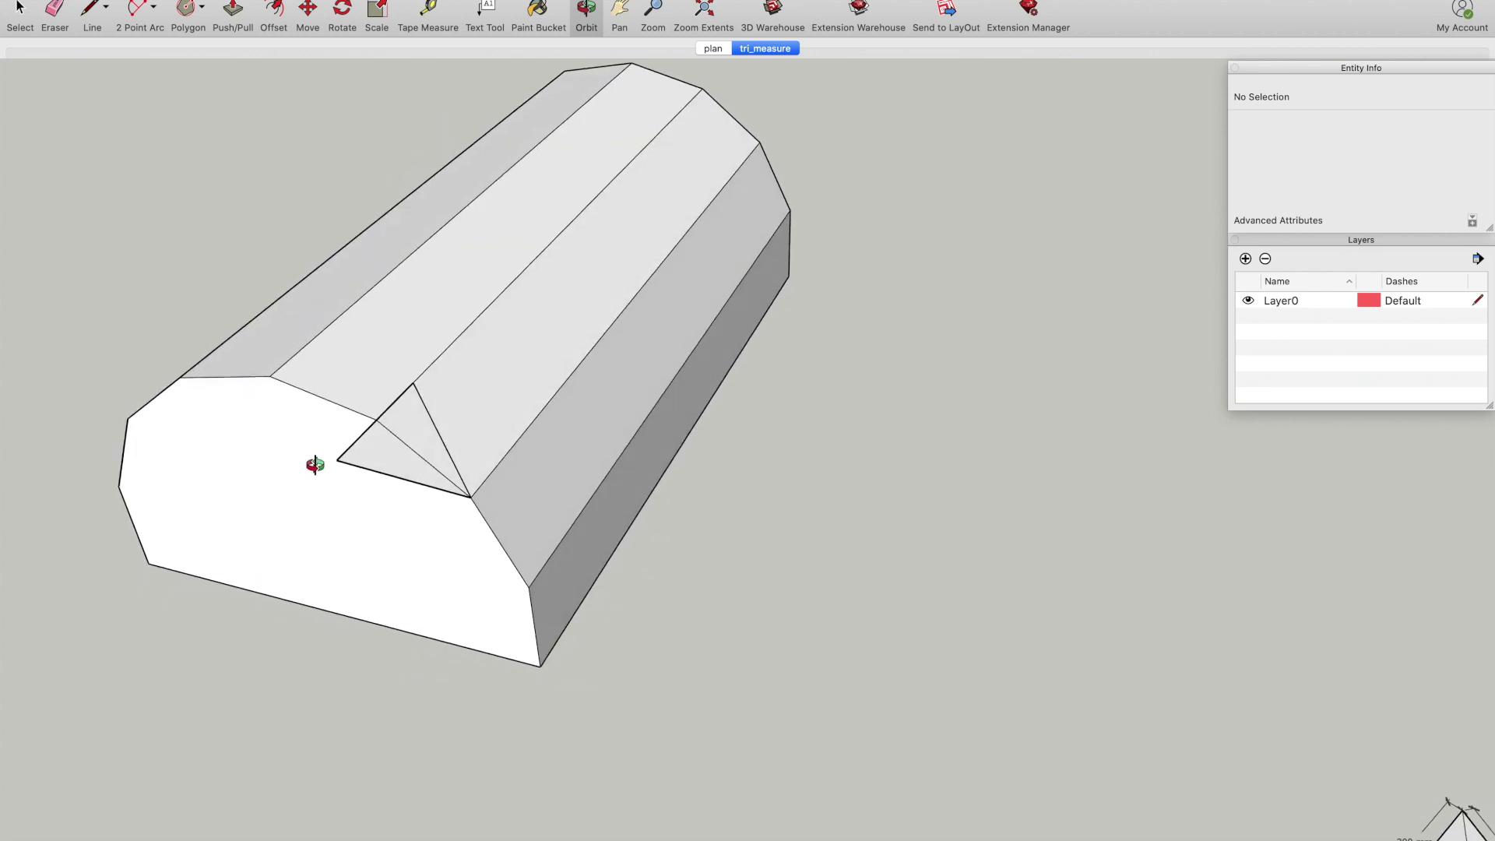
left_click_drag(465, 496, 493, 553)
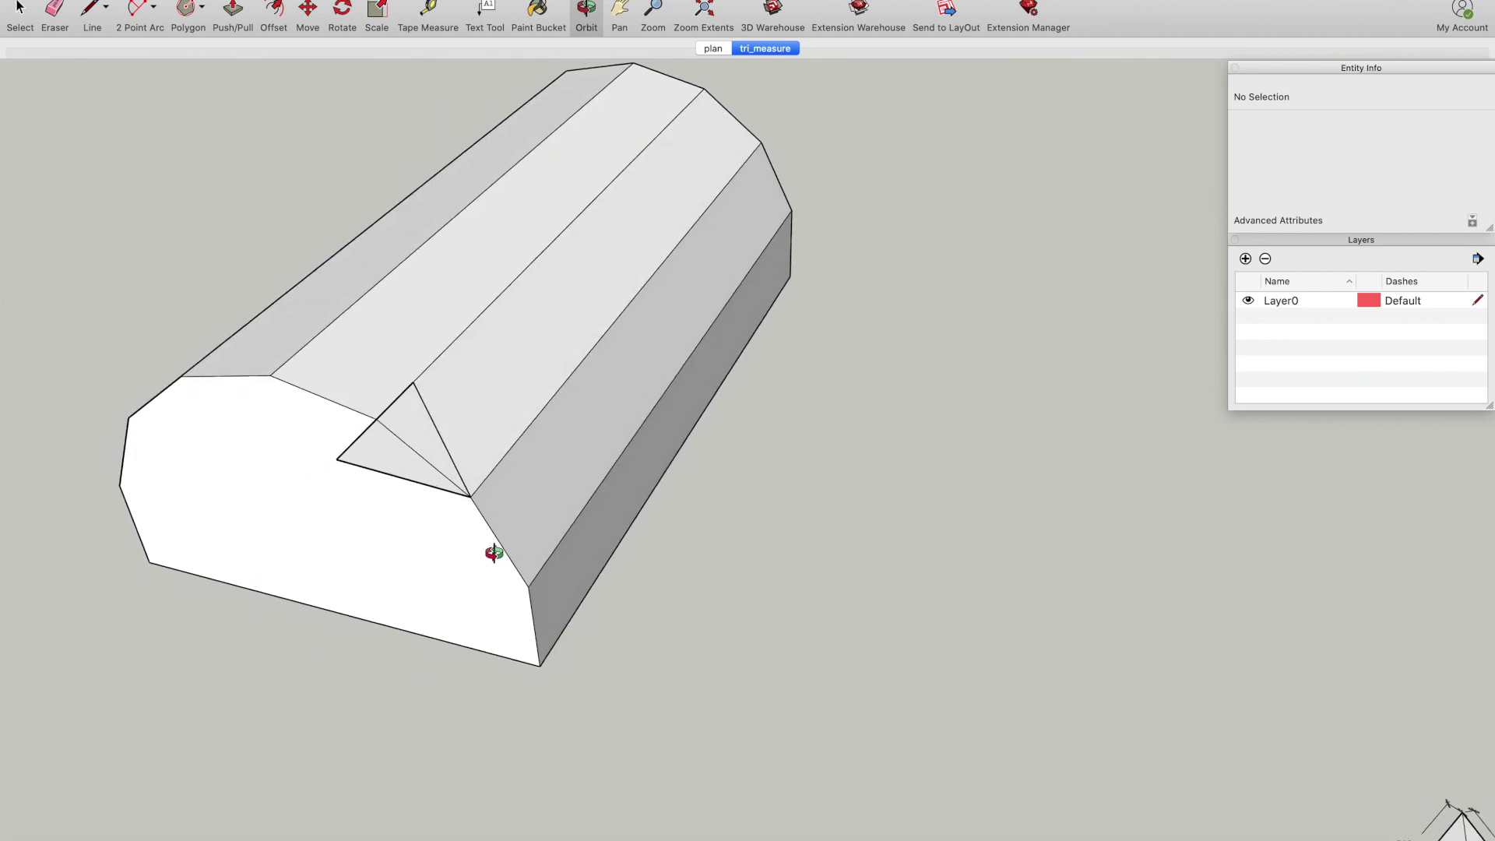
scroll(574, 604, "down", 10)
scroll(730, 327, "up", 5)
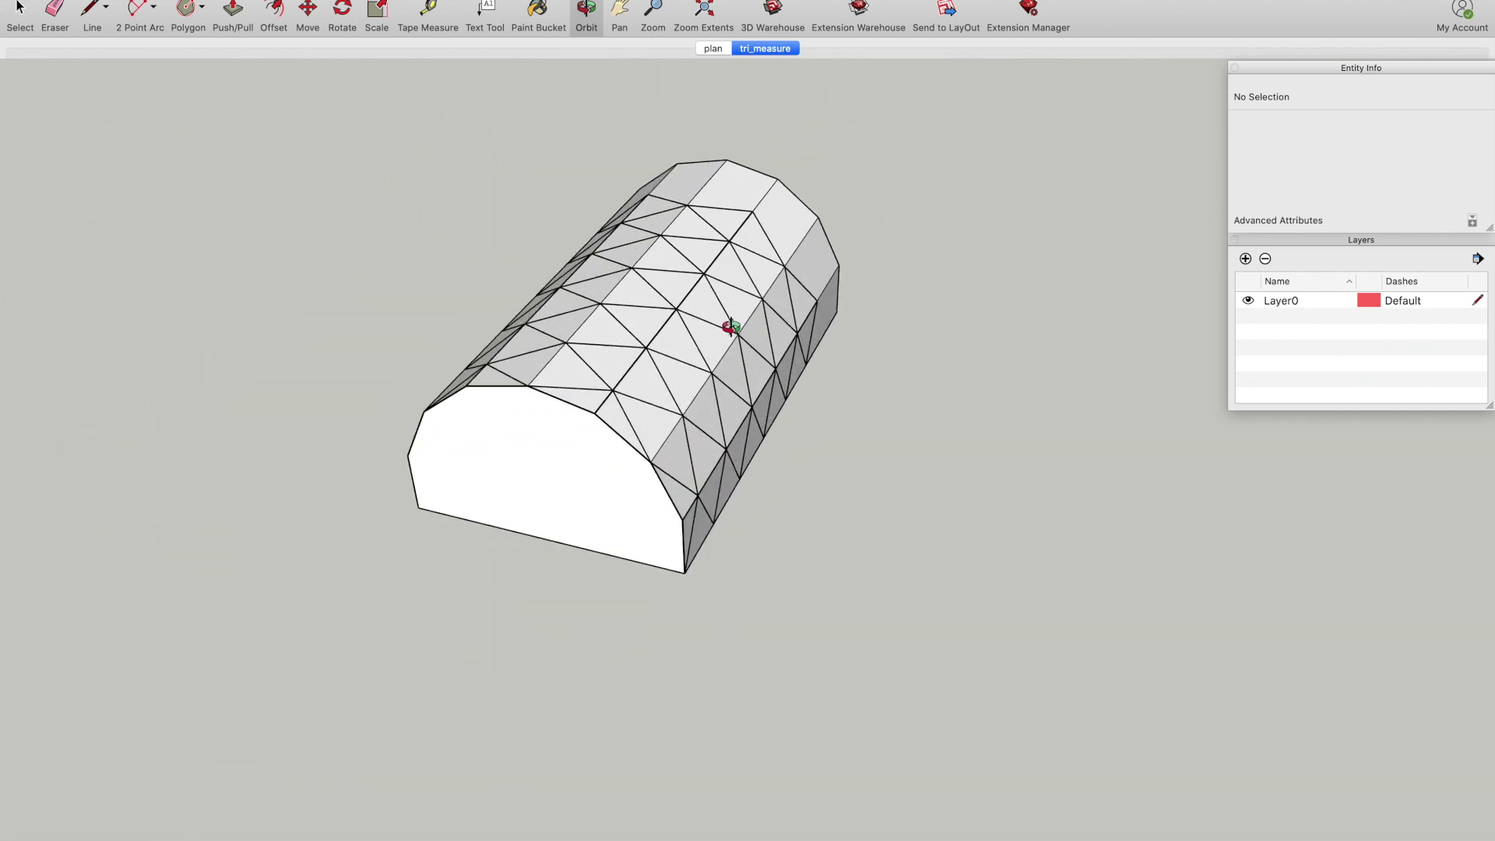
scroll(731, 327, "up", 3)
scroll(631, 501, "up", 3)
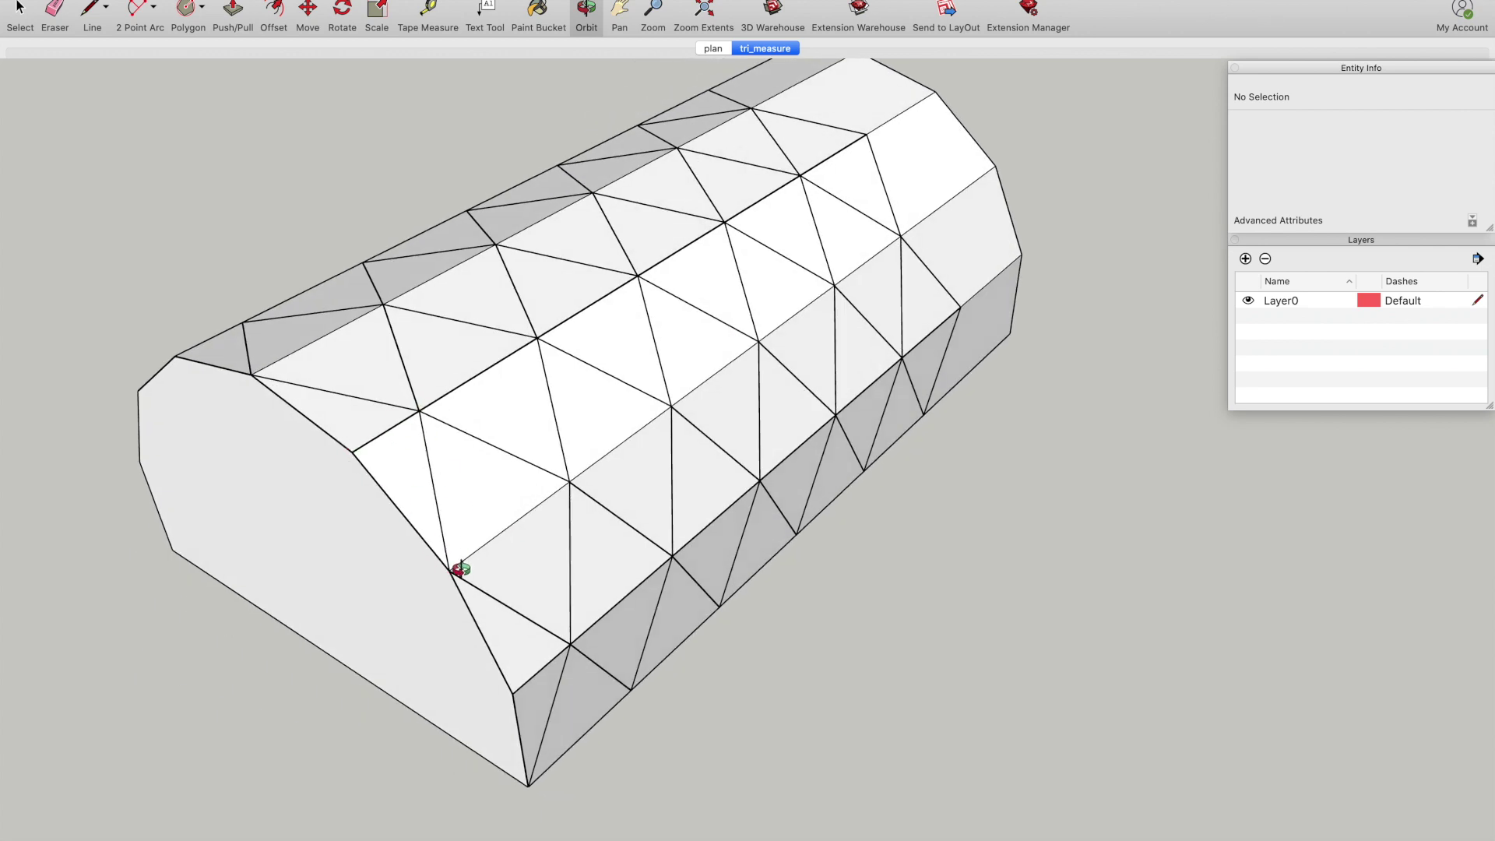
left_click_drag(461, 570, 444, 568)
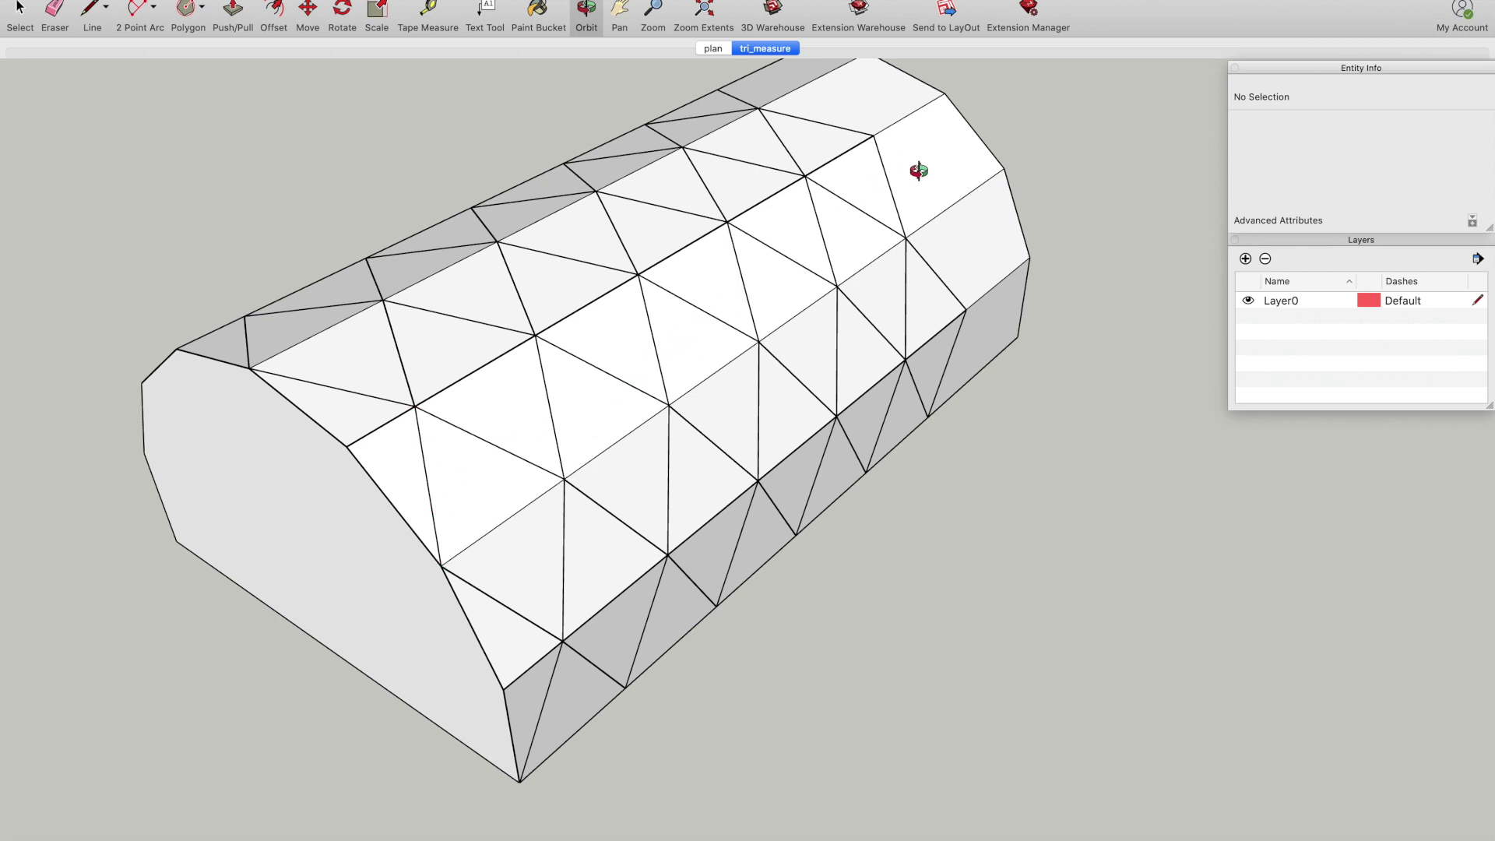
scroll(634, 604, "down", 2)
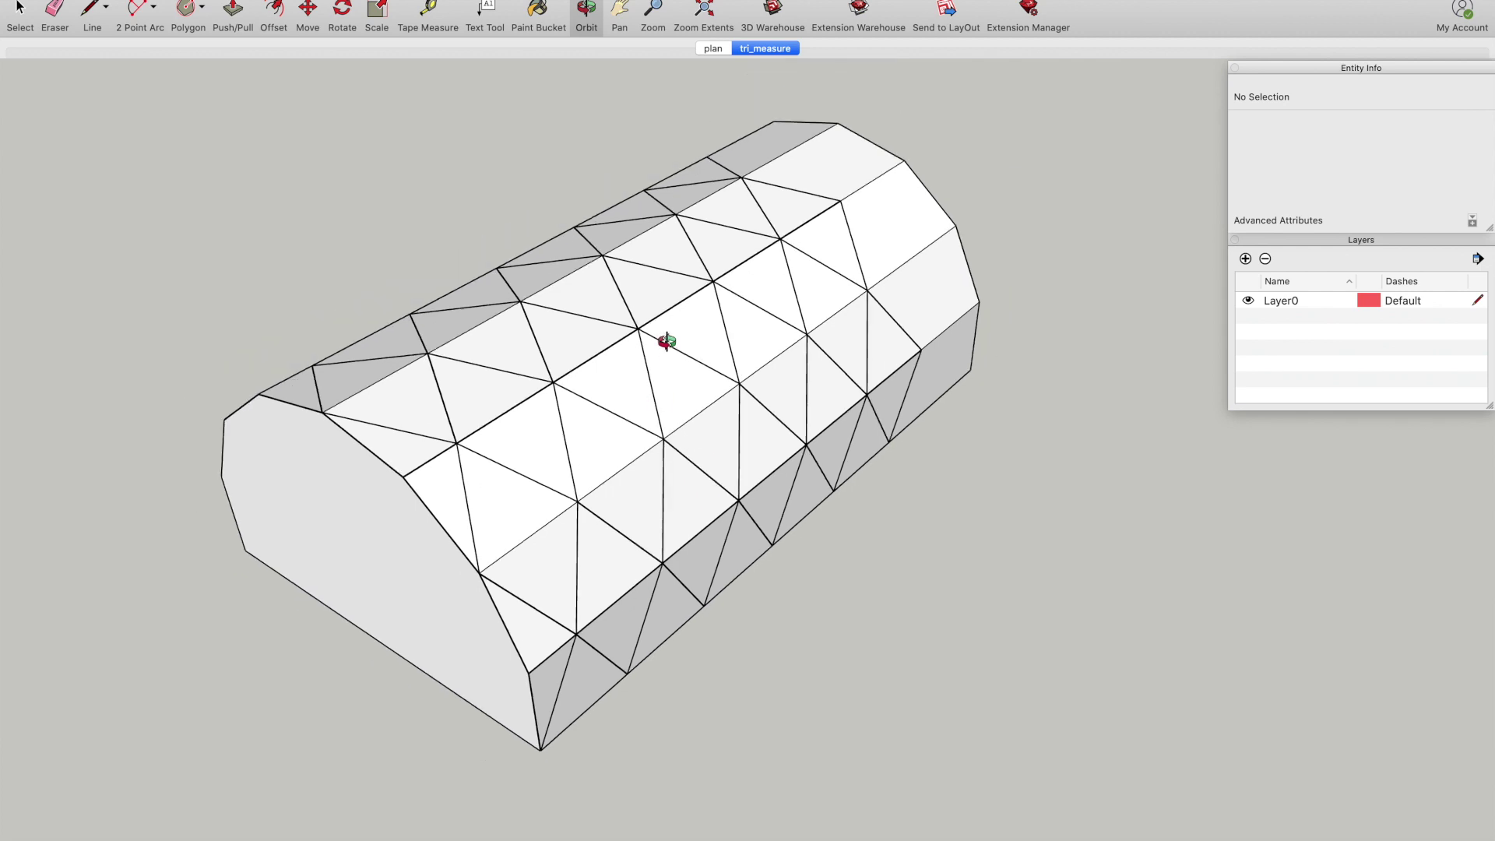
scroll(664, 335, "up", 4)
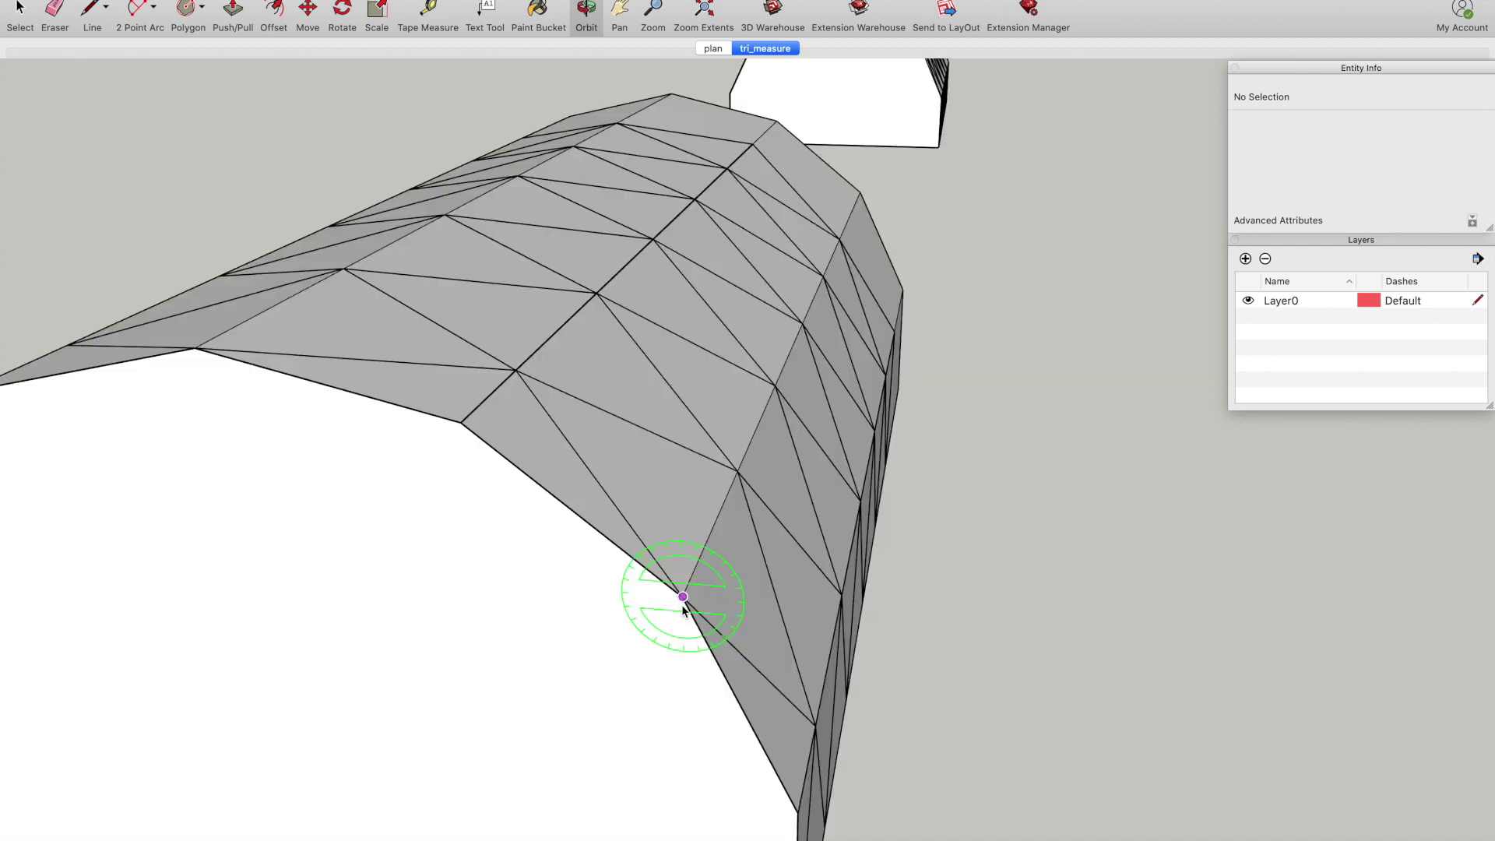
left_click(683, 597)
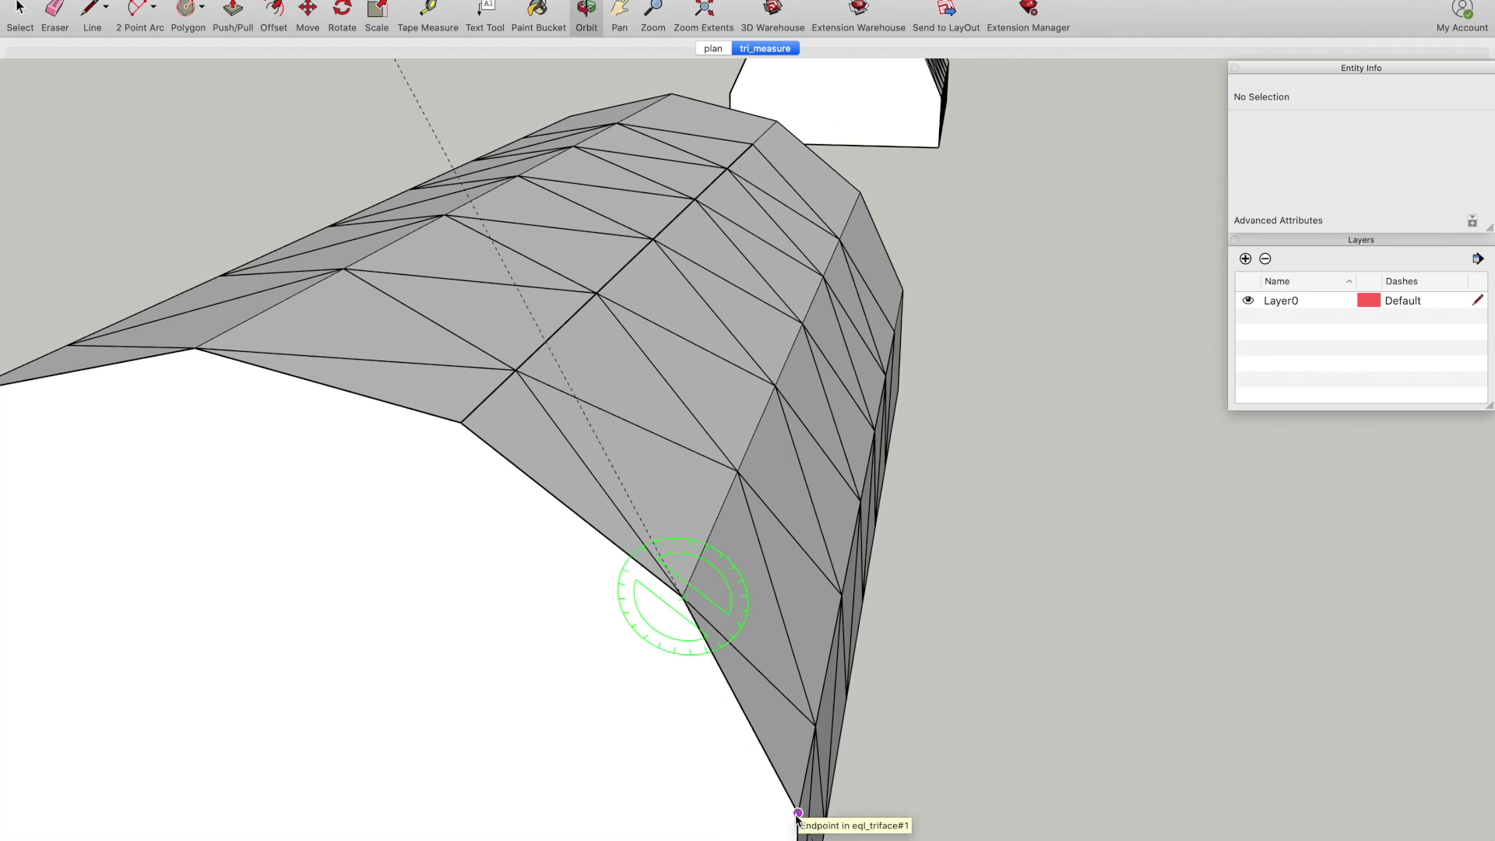
key("o")
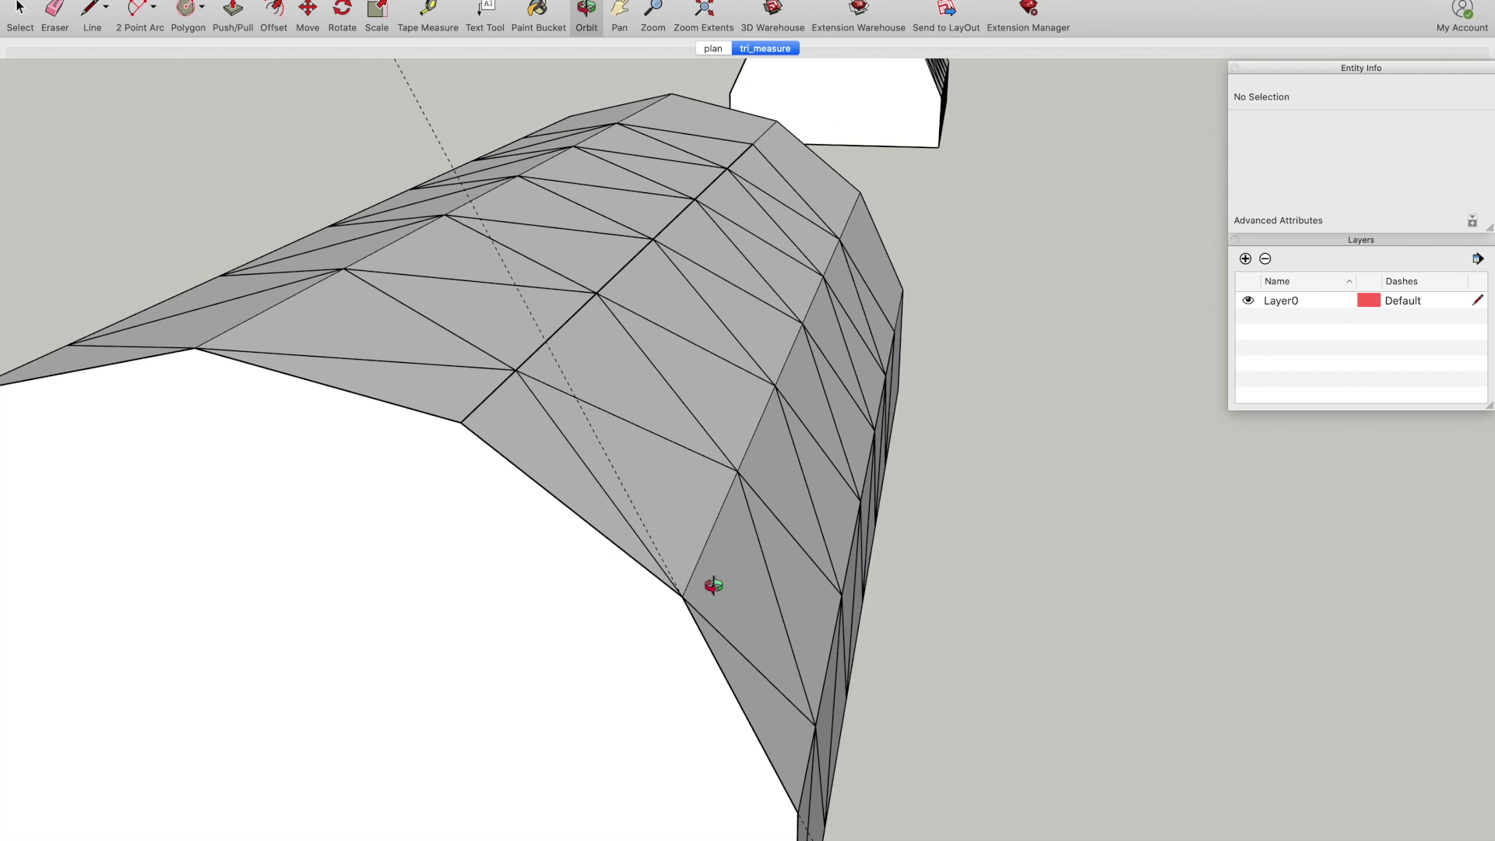
left_click_drag(713, 586, 650, 507)
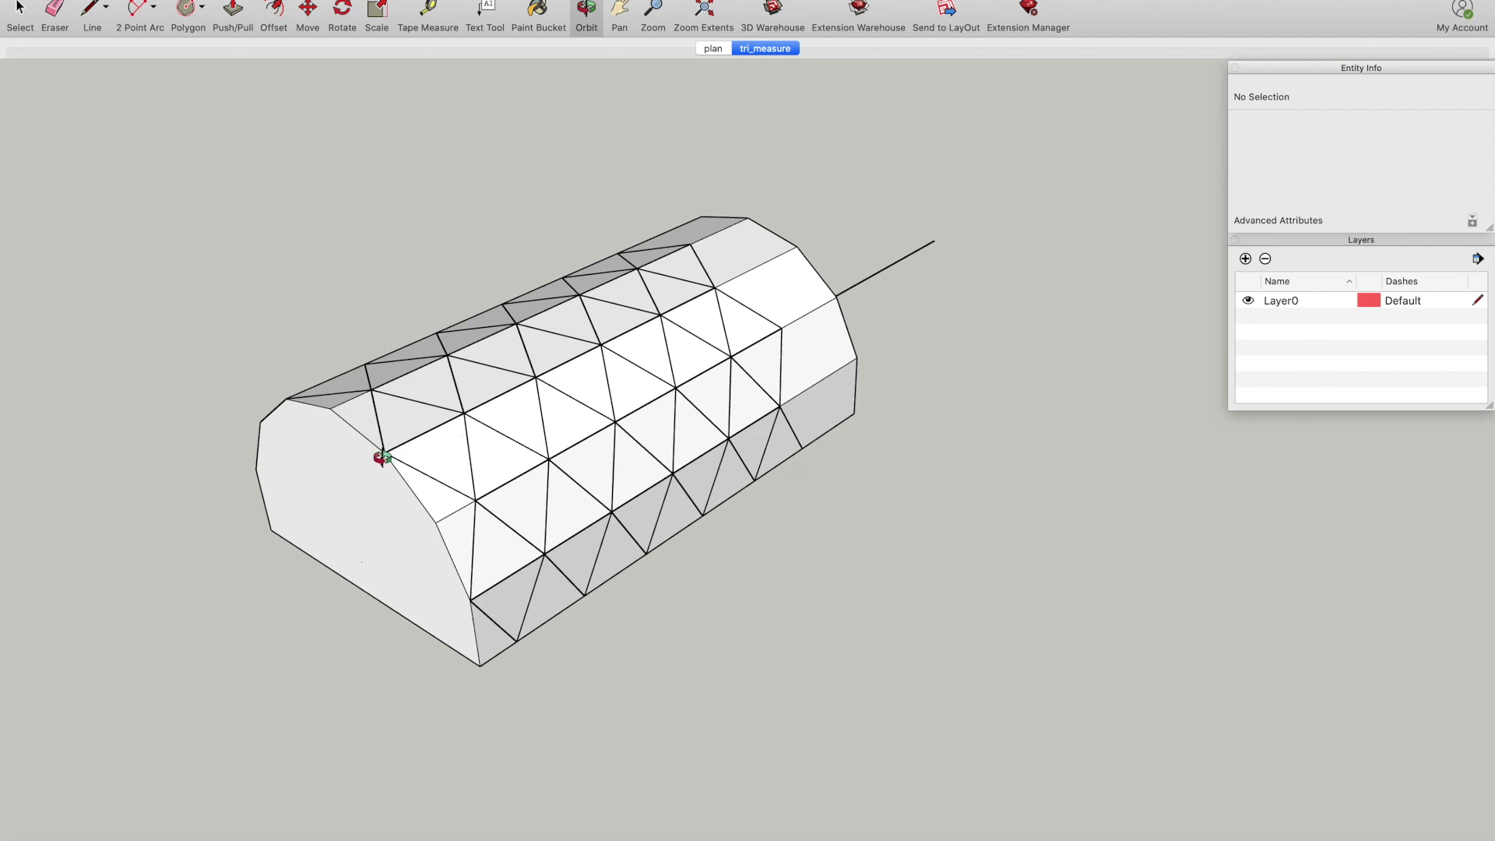
scroll(381, 457, "up", 3)
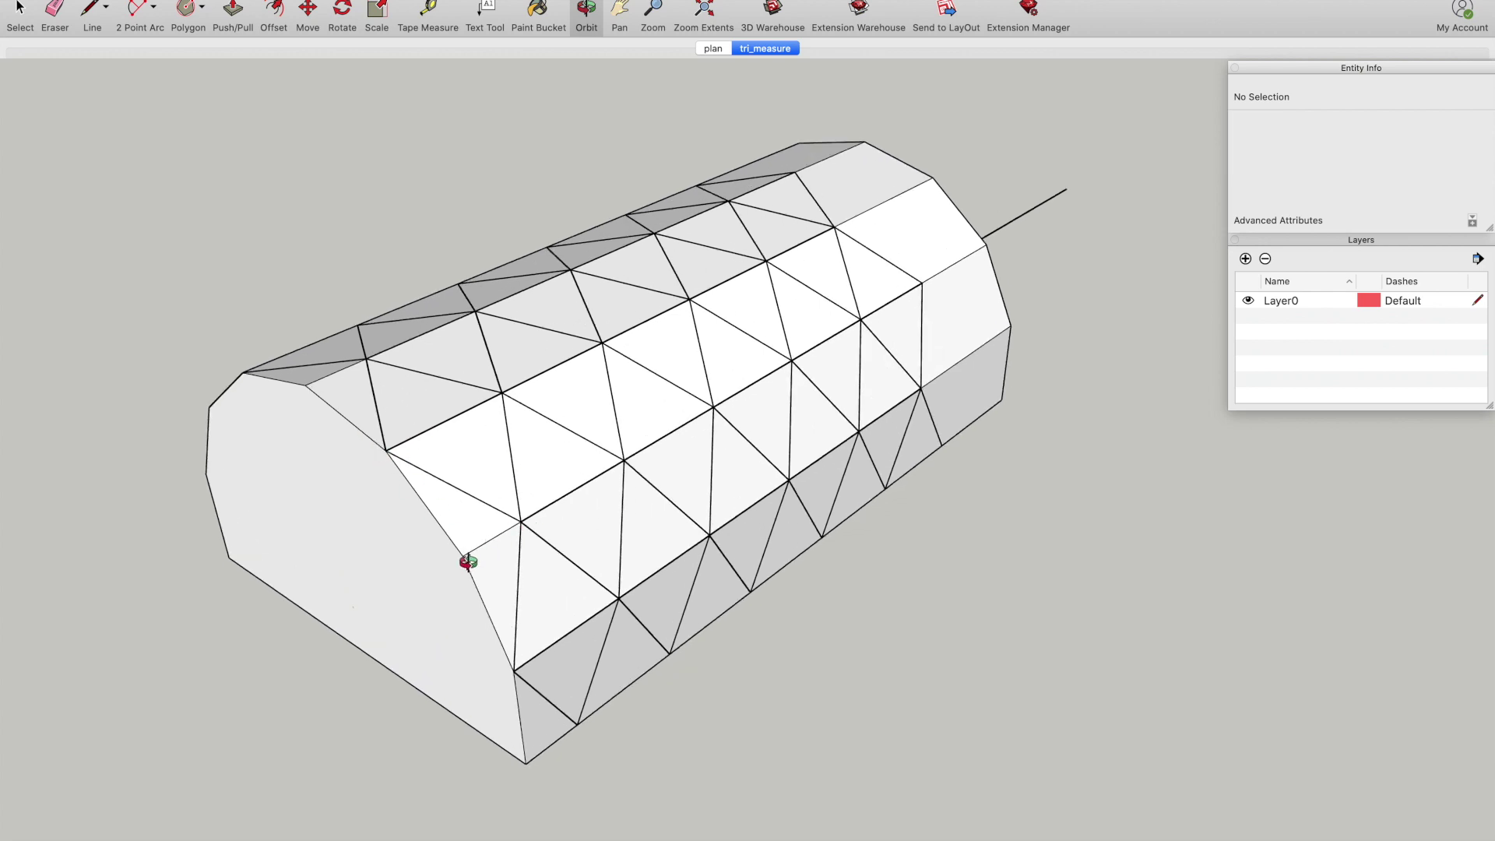
left_click_drag(439, 509, 296, 507)
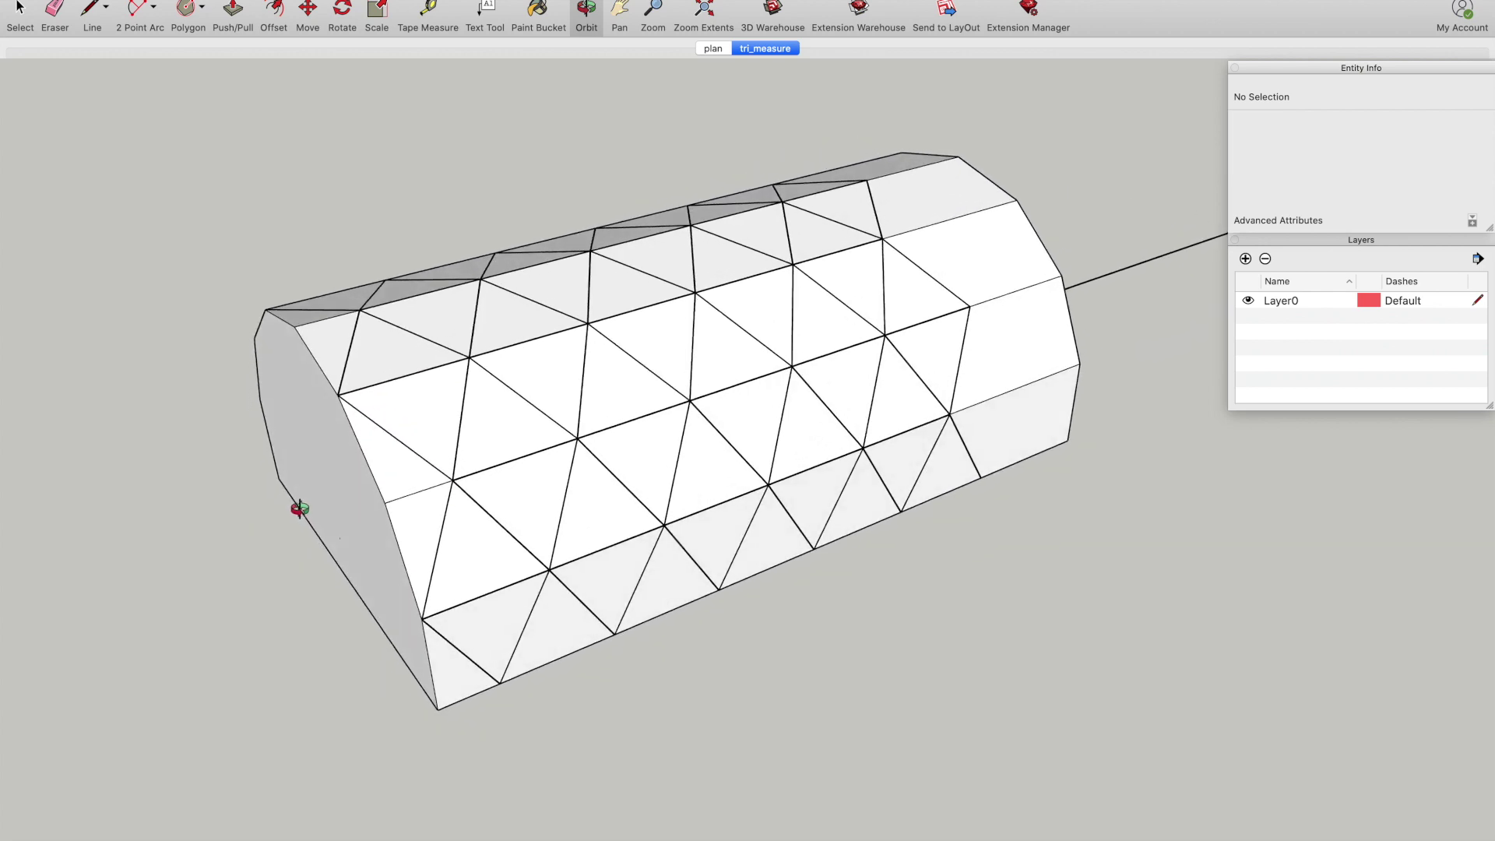
left_click_drag(513, 427, 513, 471)
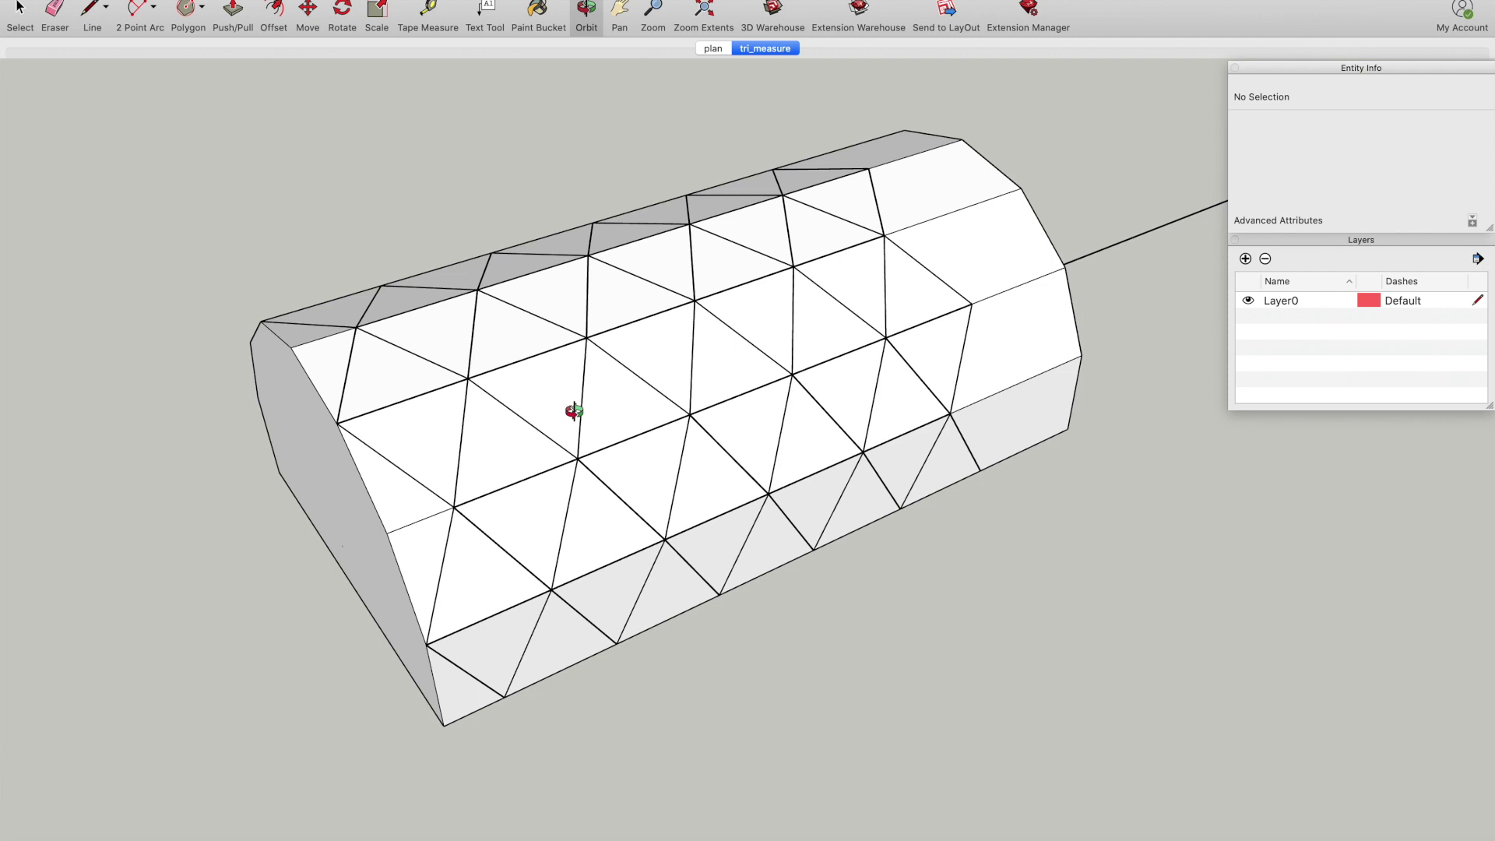
left_click_drag(574, 434, 517, 444)
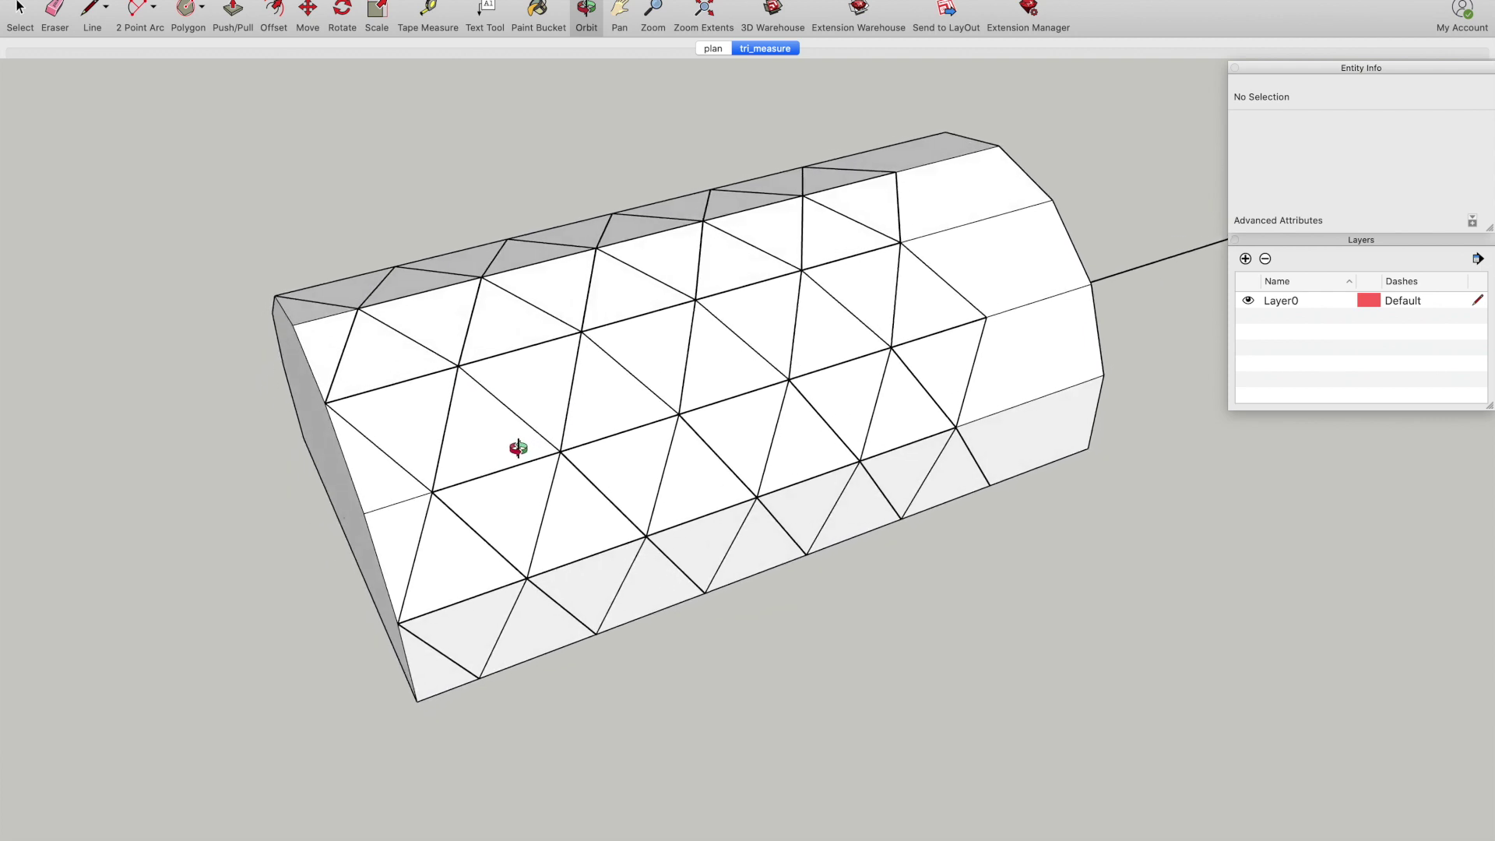
scroll(632, 431, "up", 2)
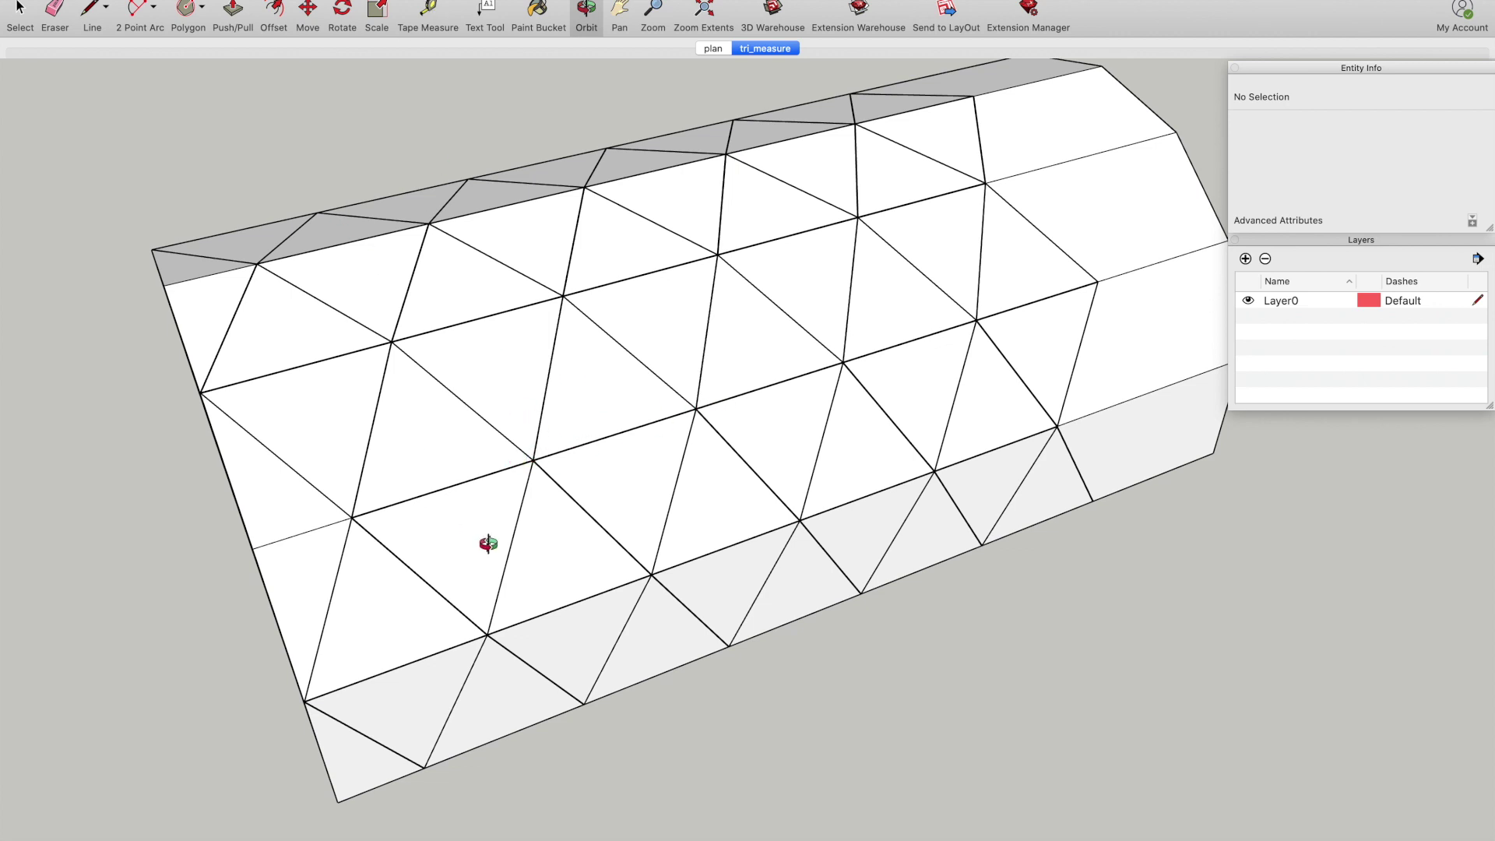
scroll(485, 543, "down", 3)
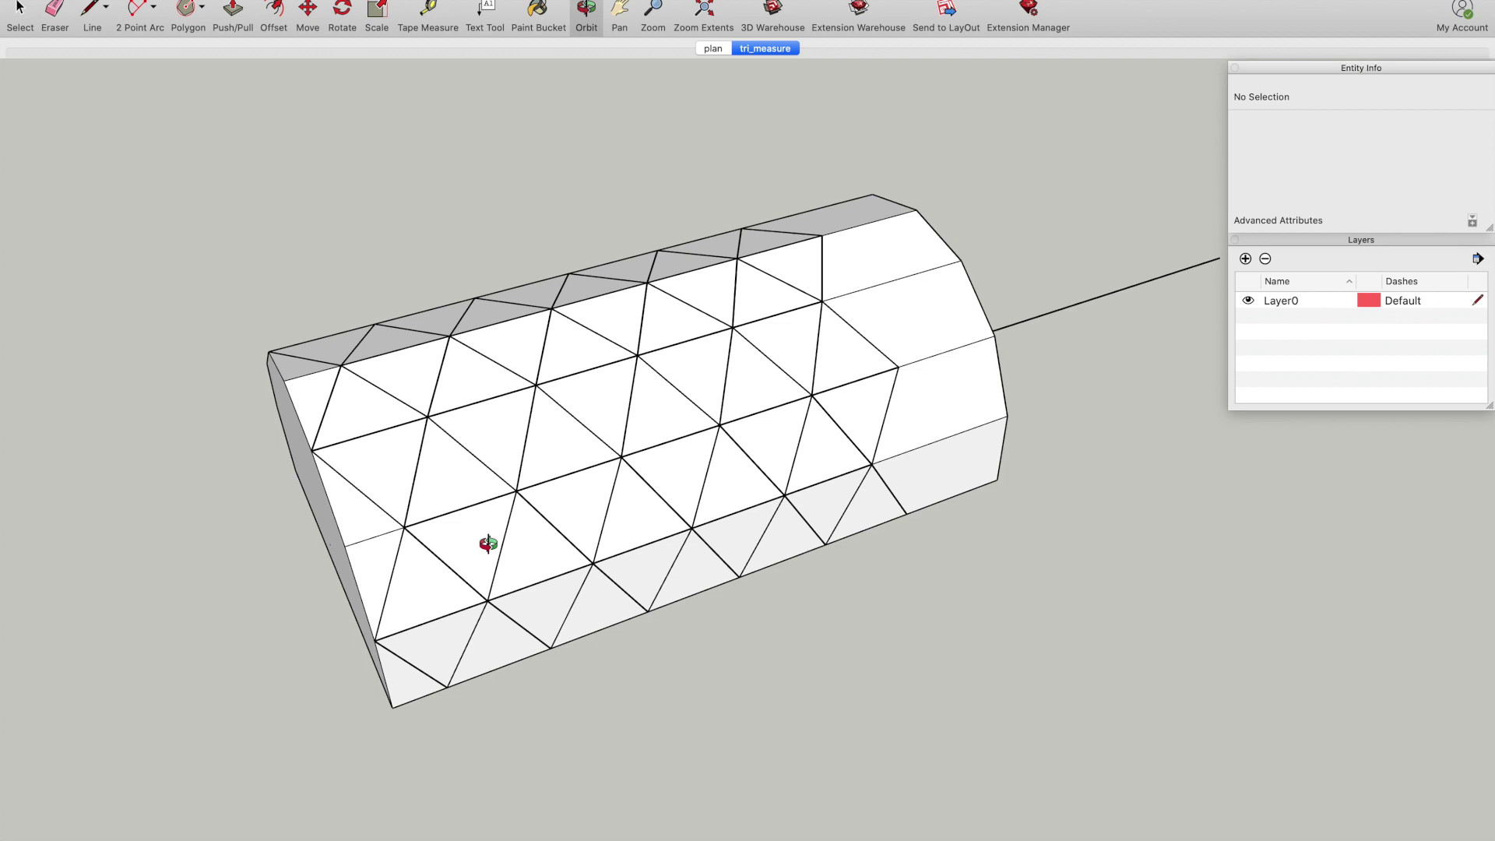
scroll(577, 491, "down", 2)
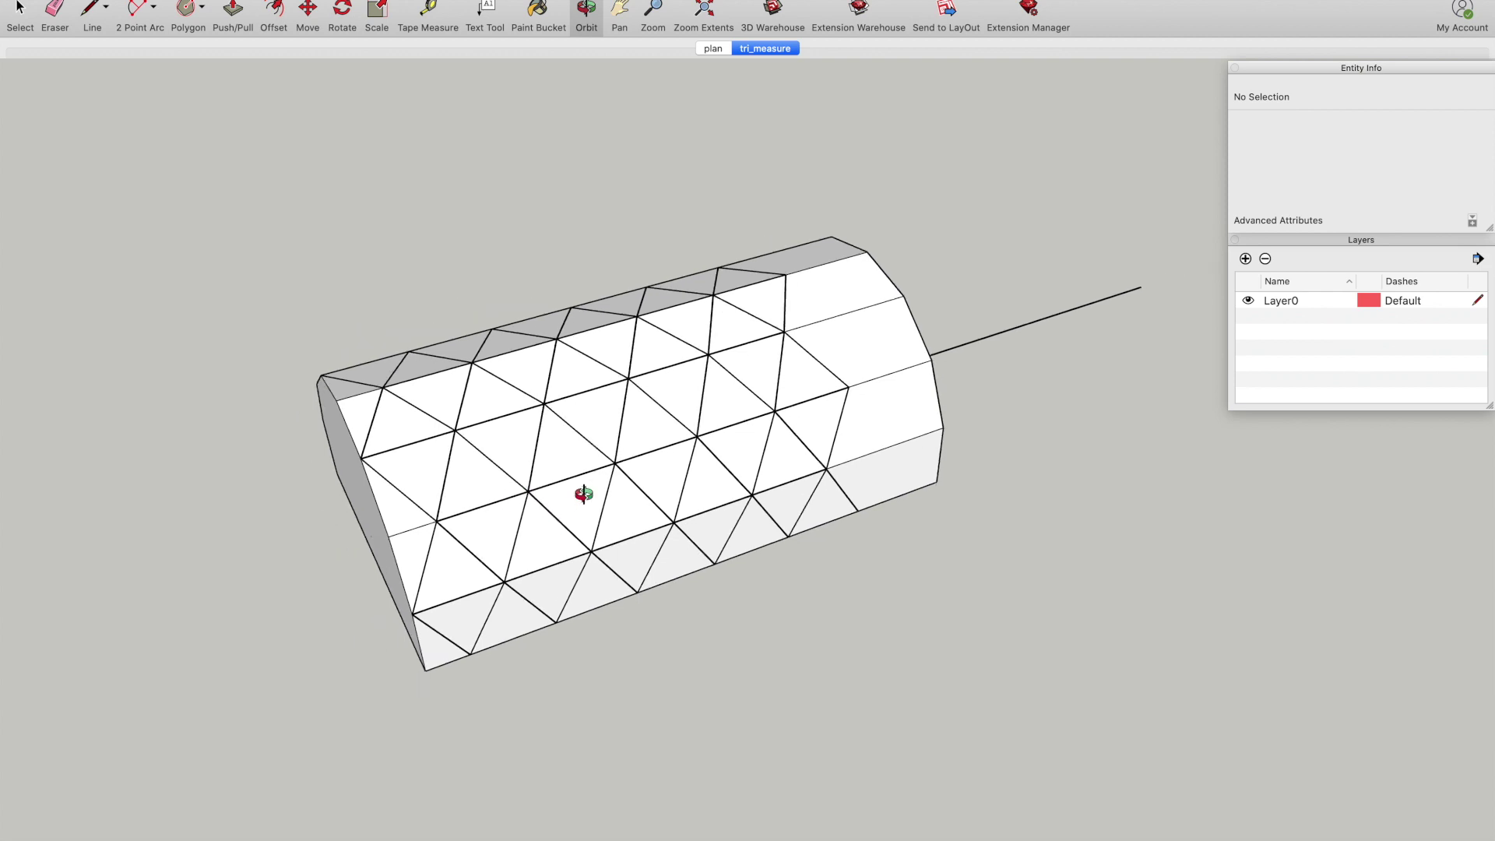
- Box-select the triangulated vault, scale it shorter along its length, then clear the selection
left_click(25, 14)
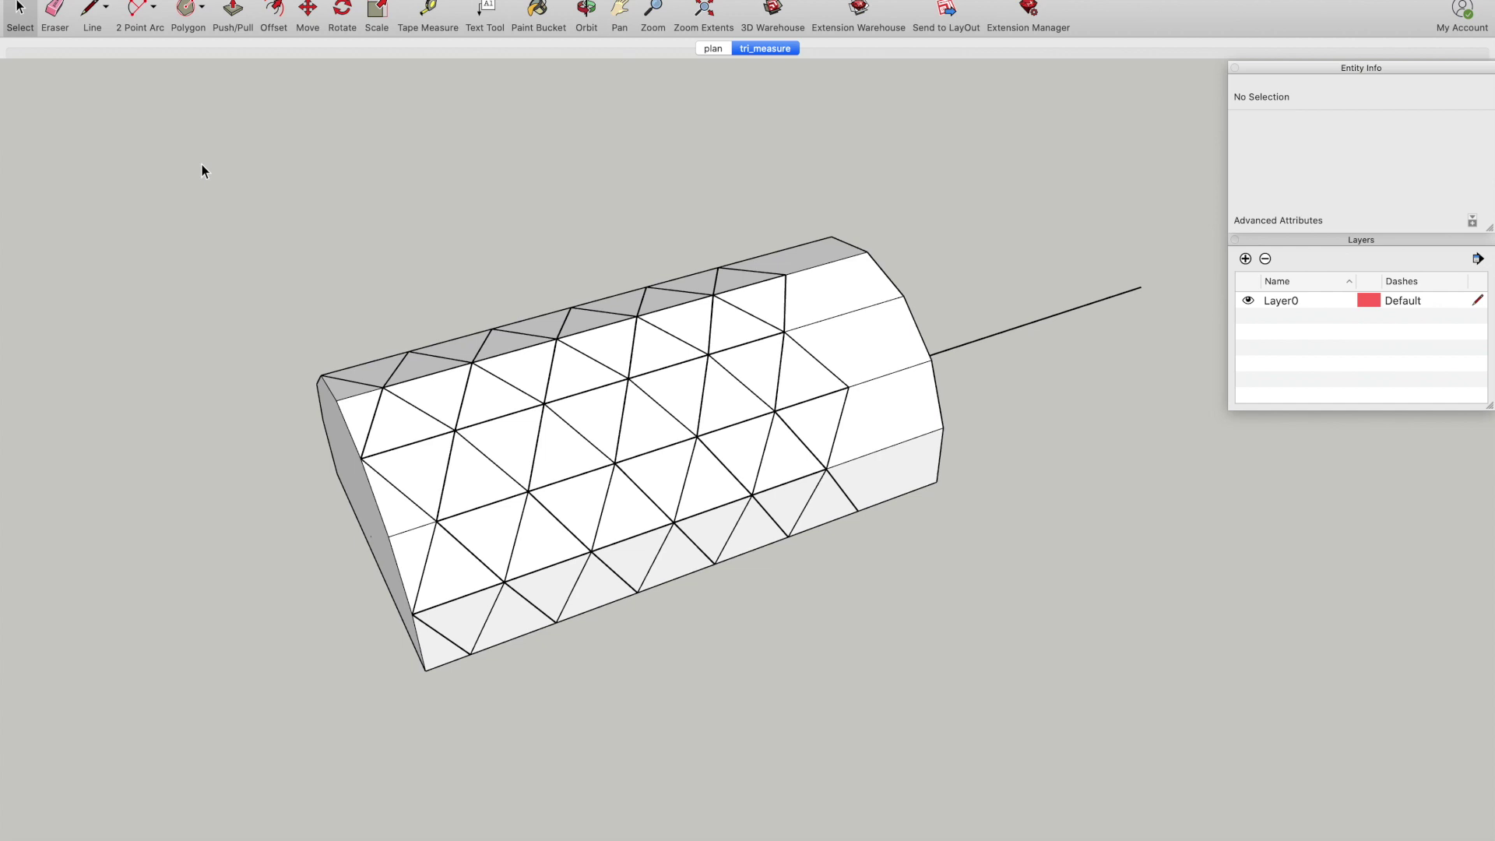
left_click_drag(222, 188, 1165, 749)
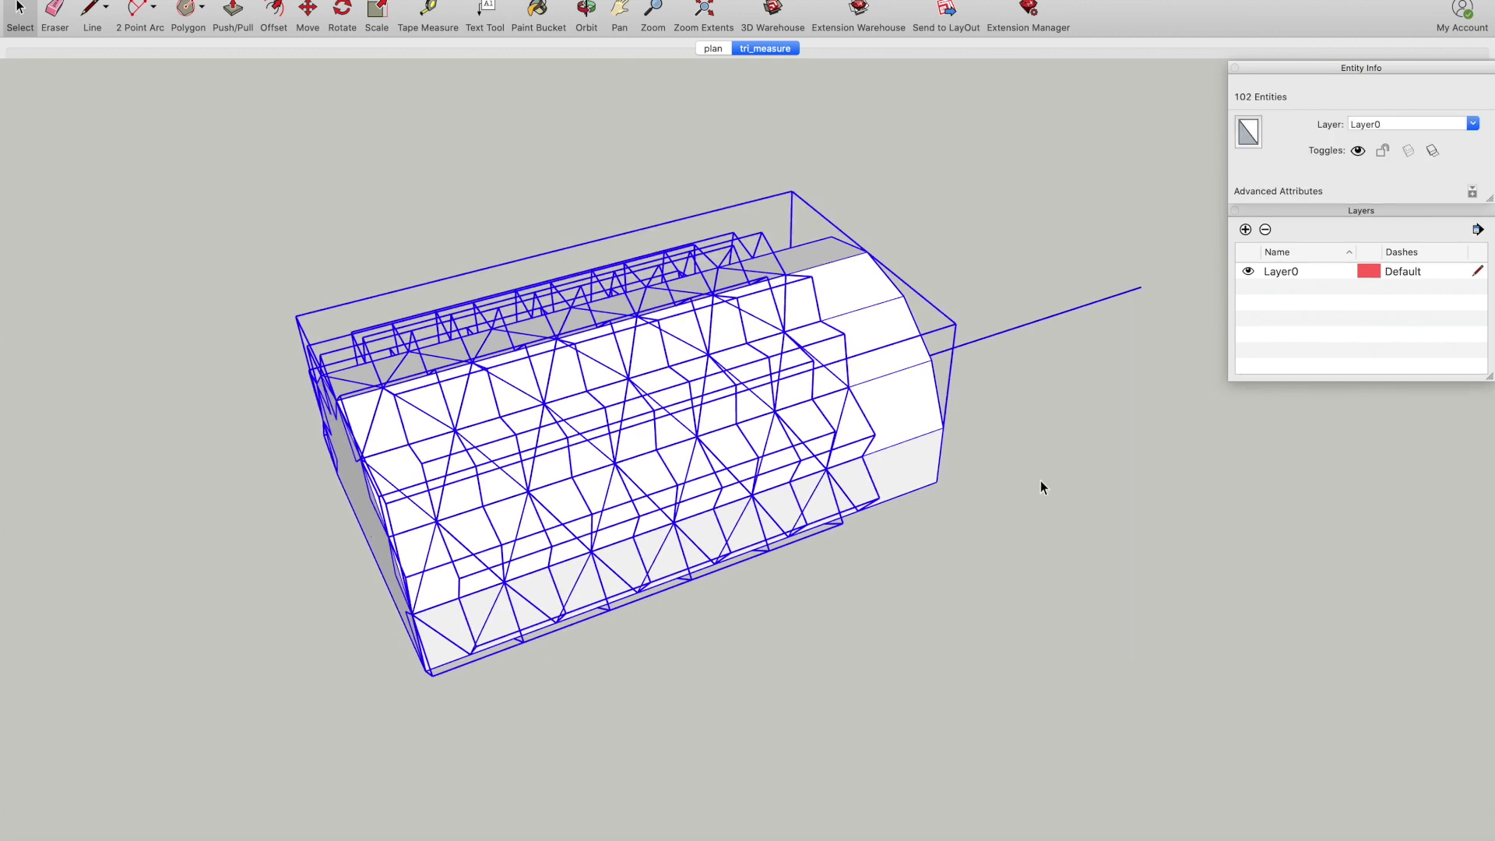
left_click(376, 10)
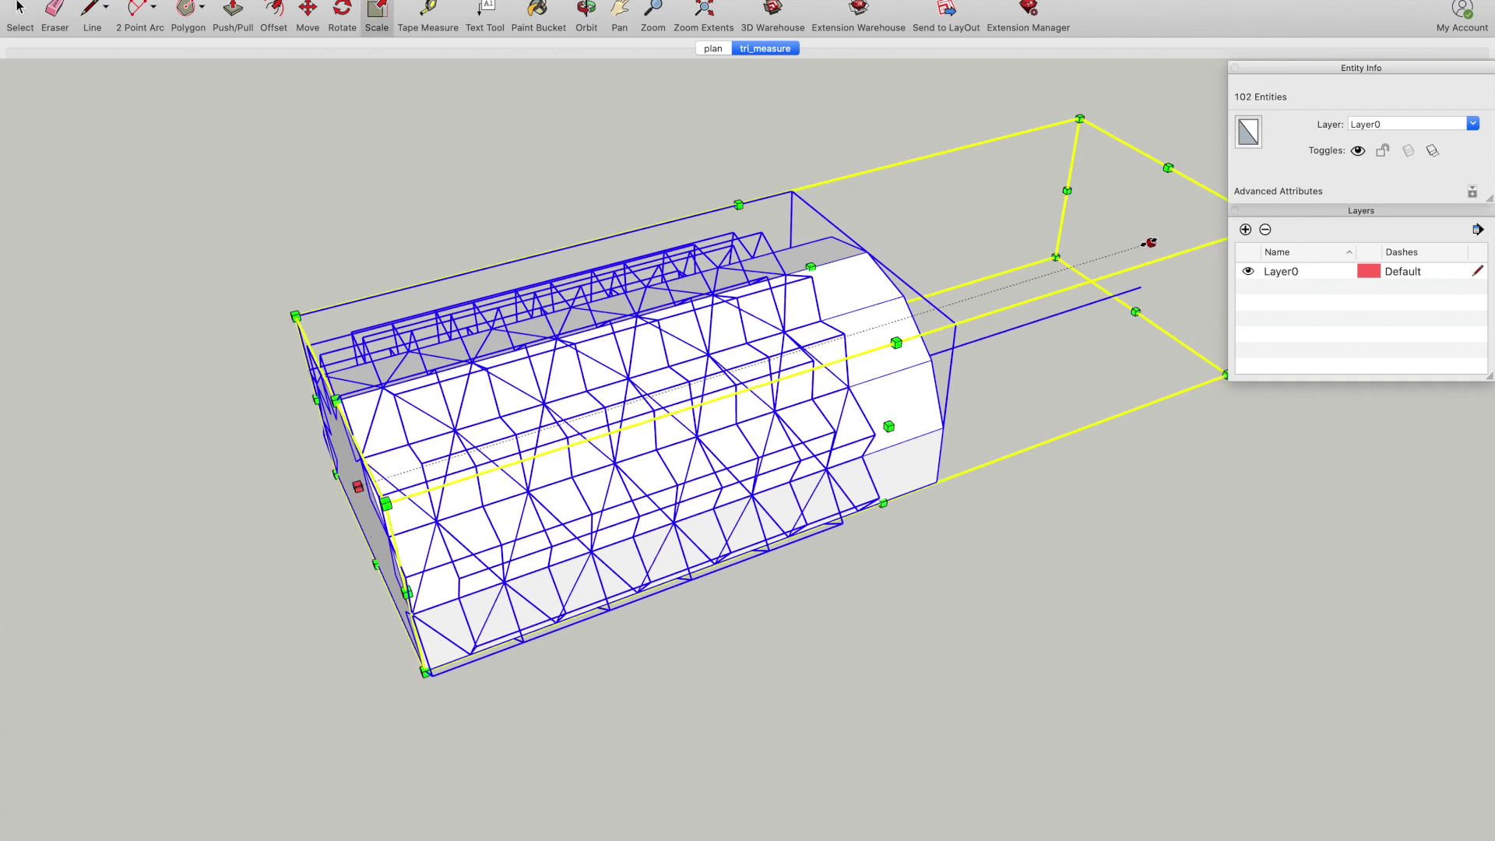
left_click_drag(1148, 242, 854, 335)
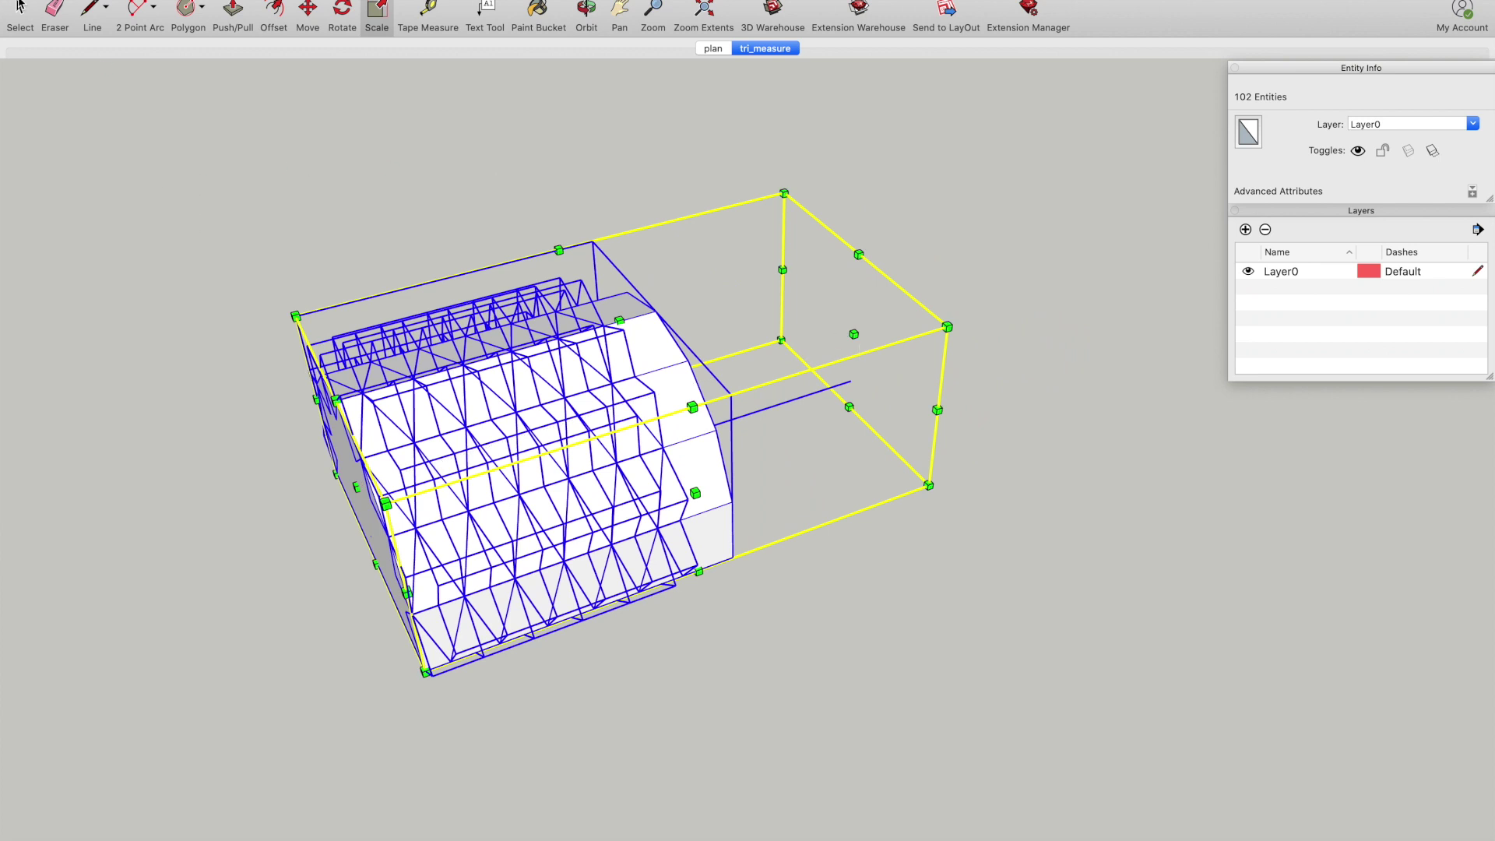
left_click(19, 10)
left_click(147, 176)
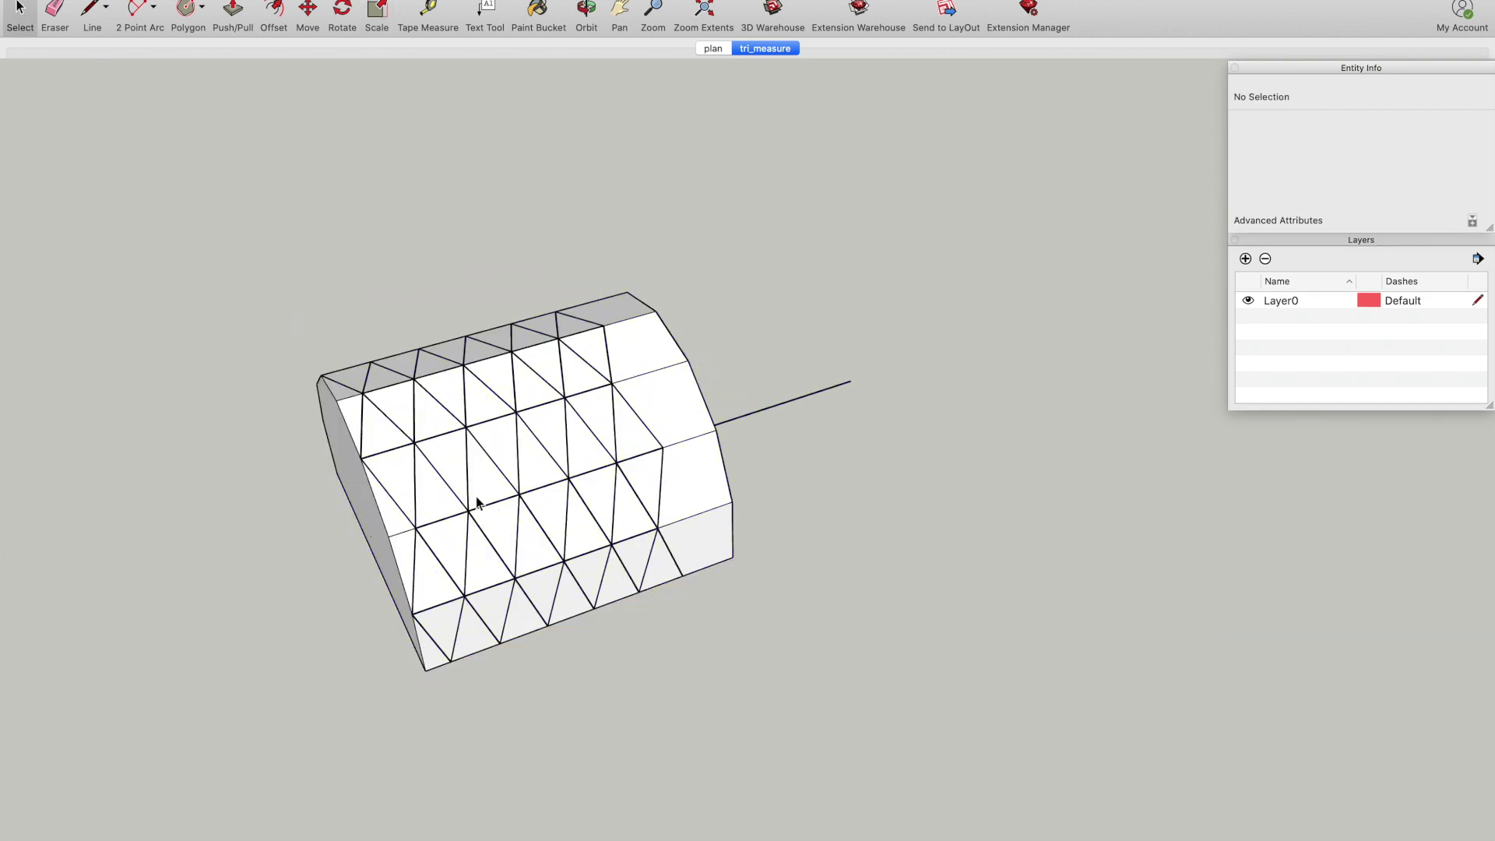
scroll(477, 502, "up", 5)
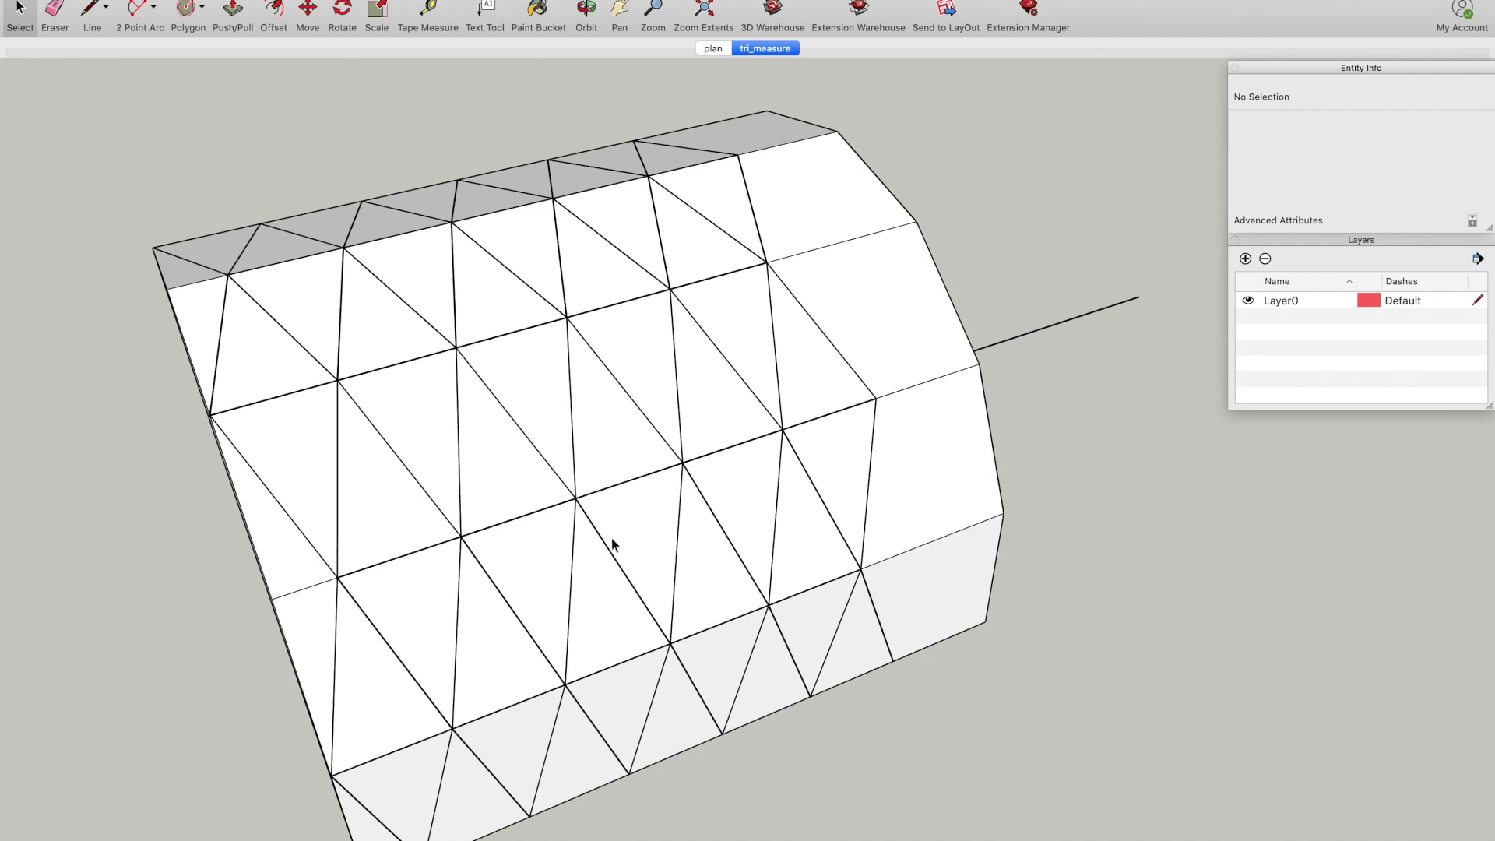
scroll(612, 544, "down", 5)
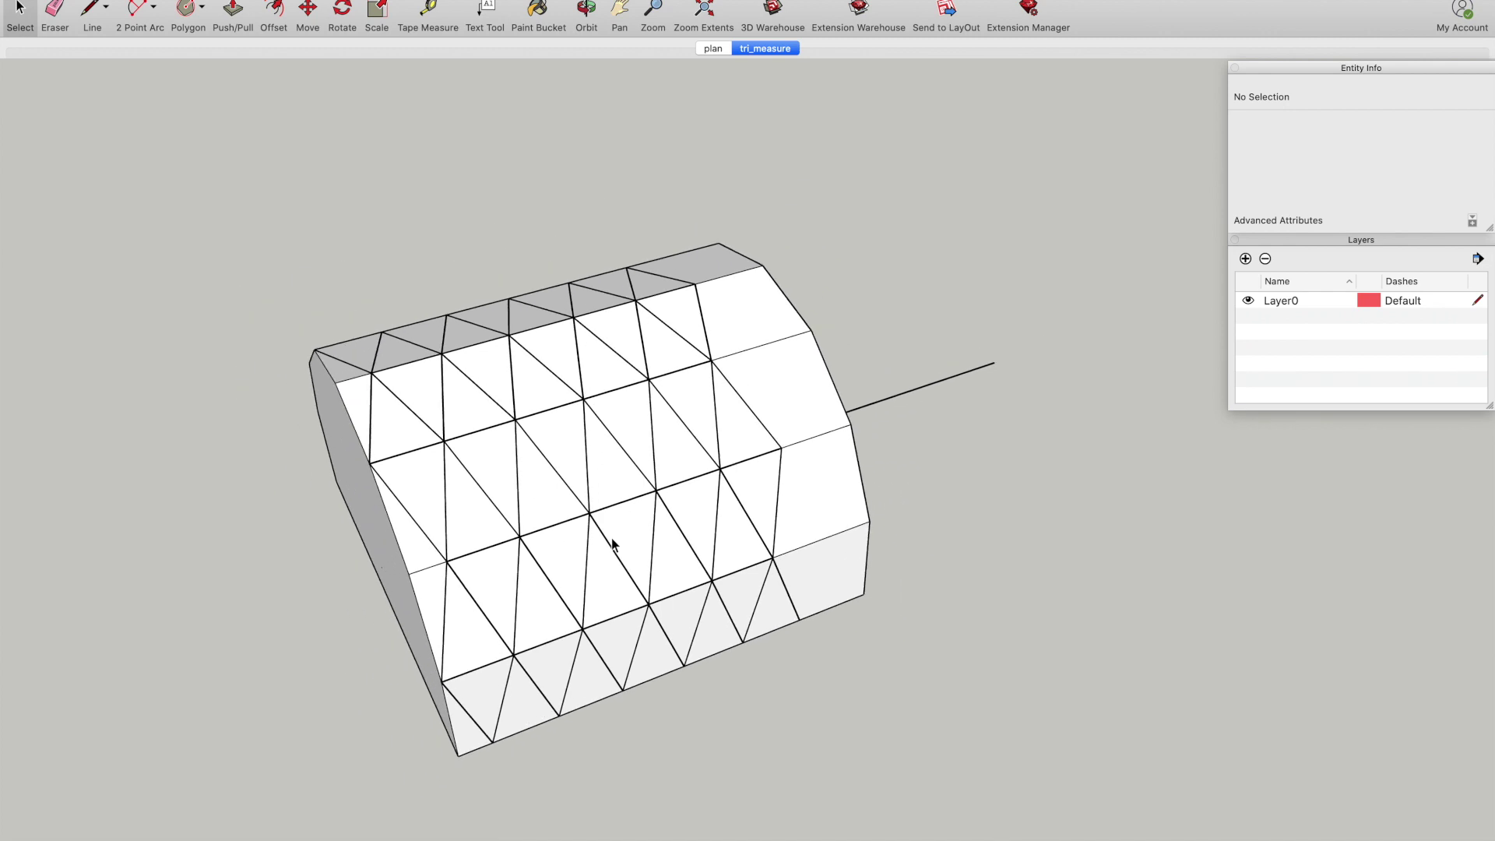
scroll(613, 544, "down", 4)
- Select everything and scale the tunnel longer along its length
key("super+a")
key("s")
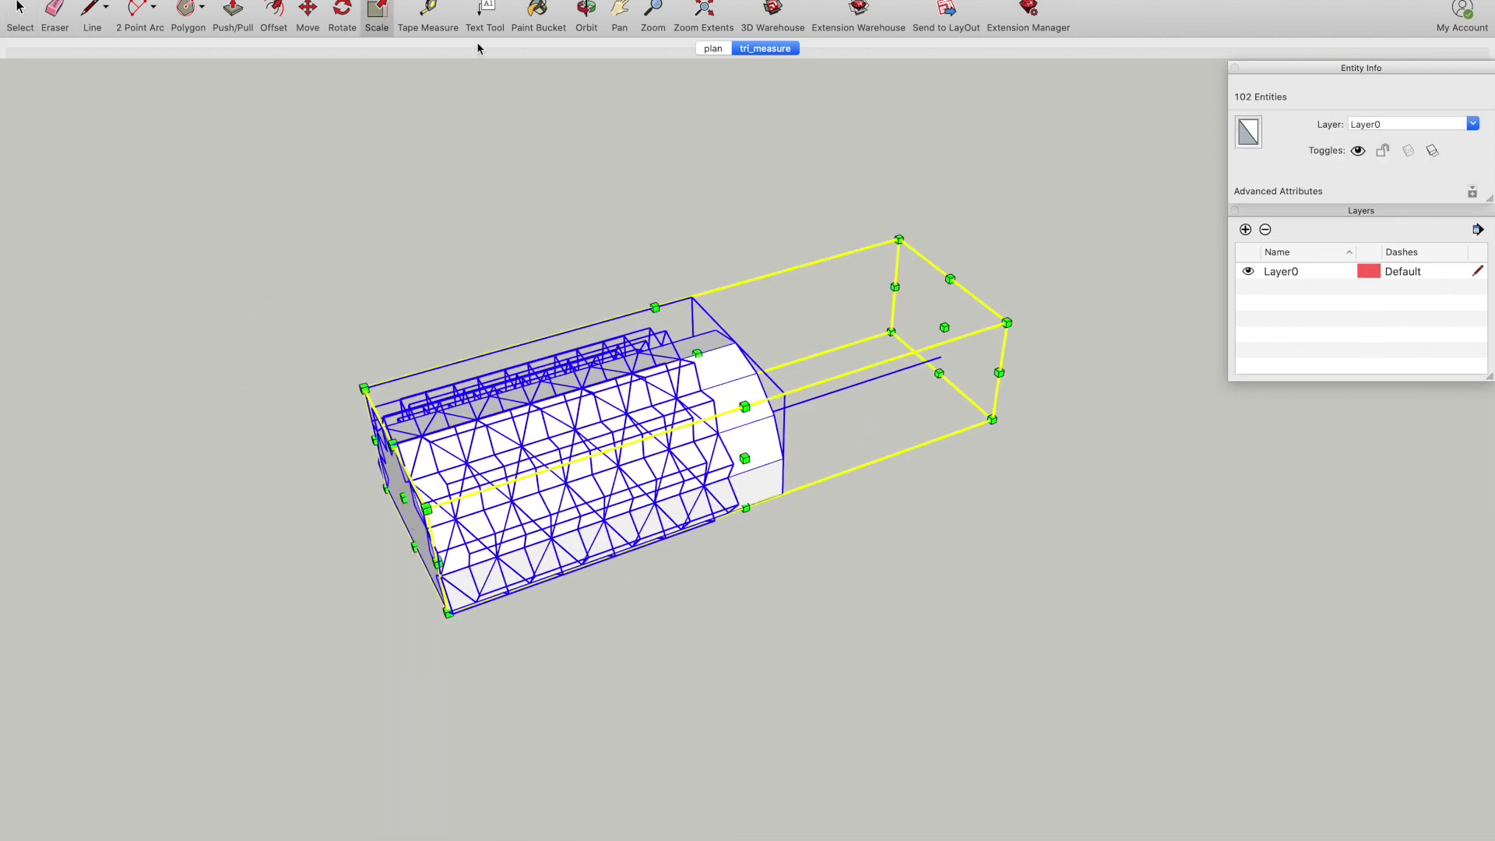
left_click_drag(945, 327, 1164, 259)
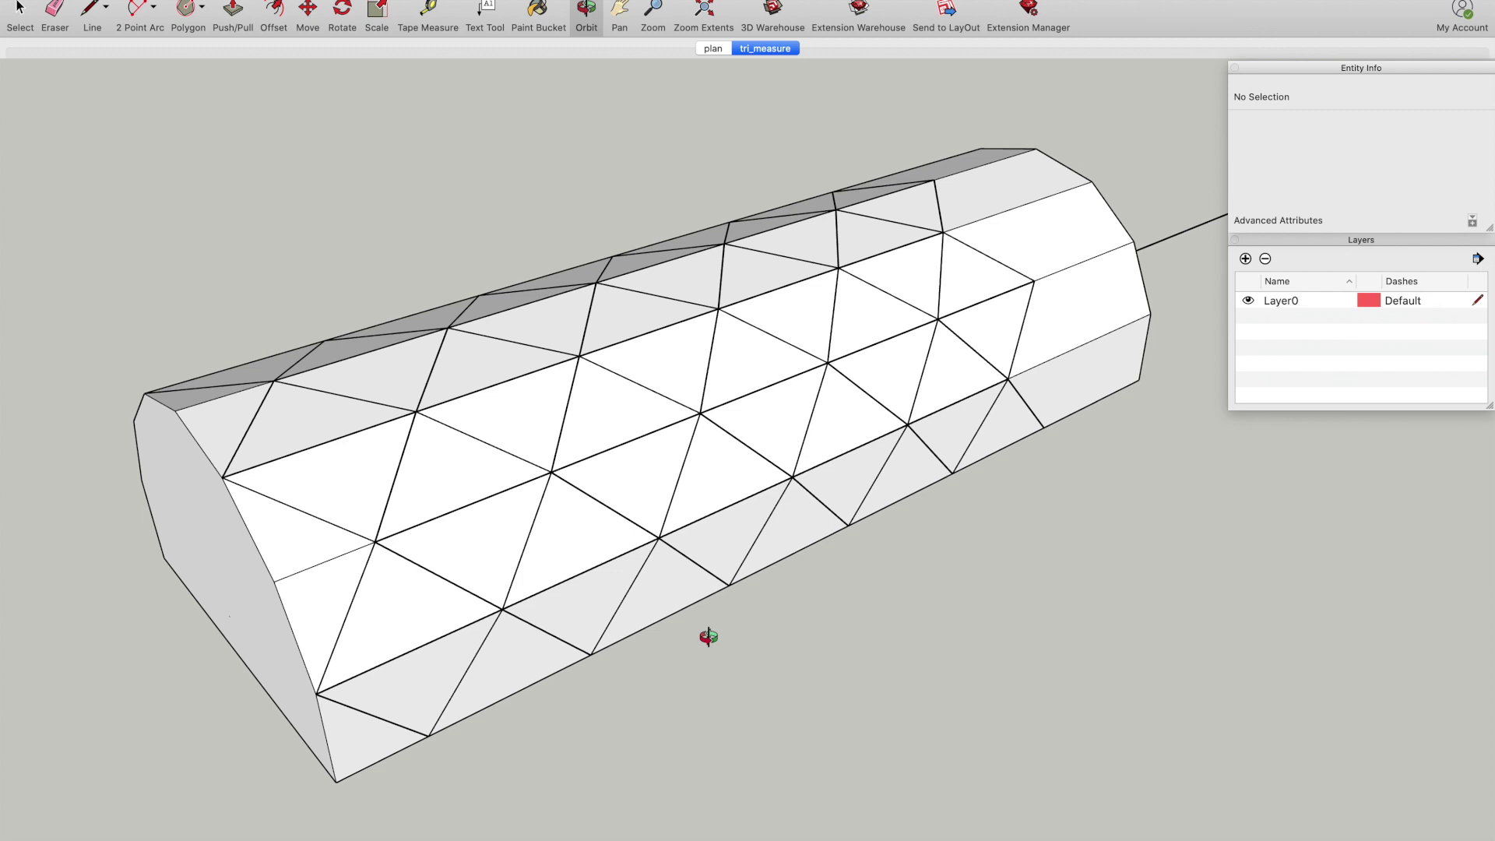
scroll(708, 636, "down", 10)
scroll(748, 678, "up", 10)
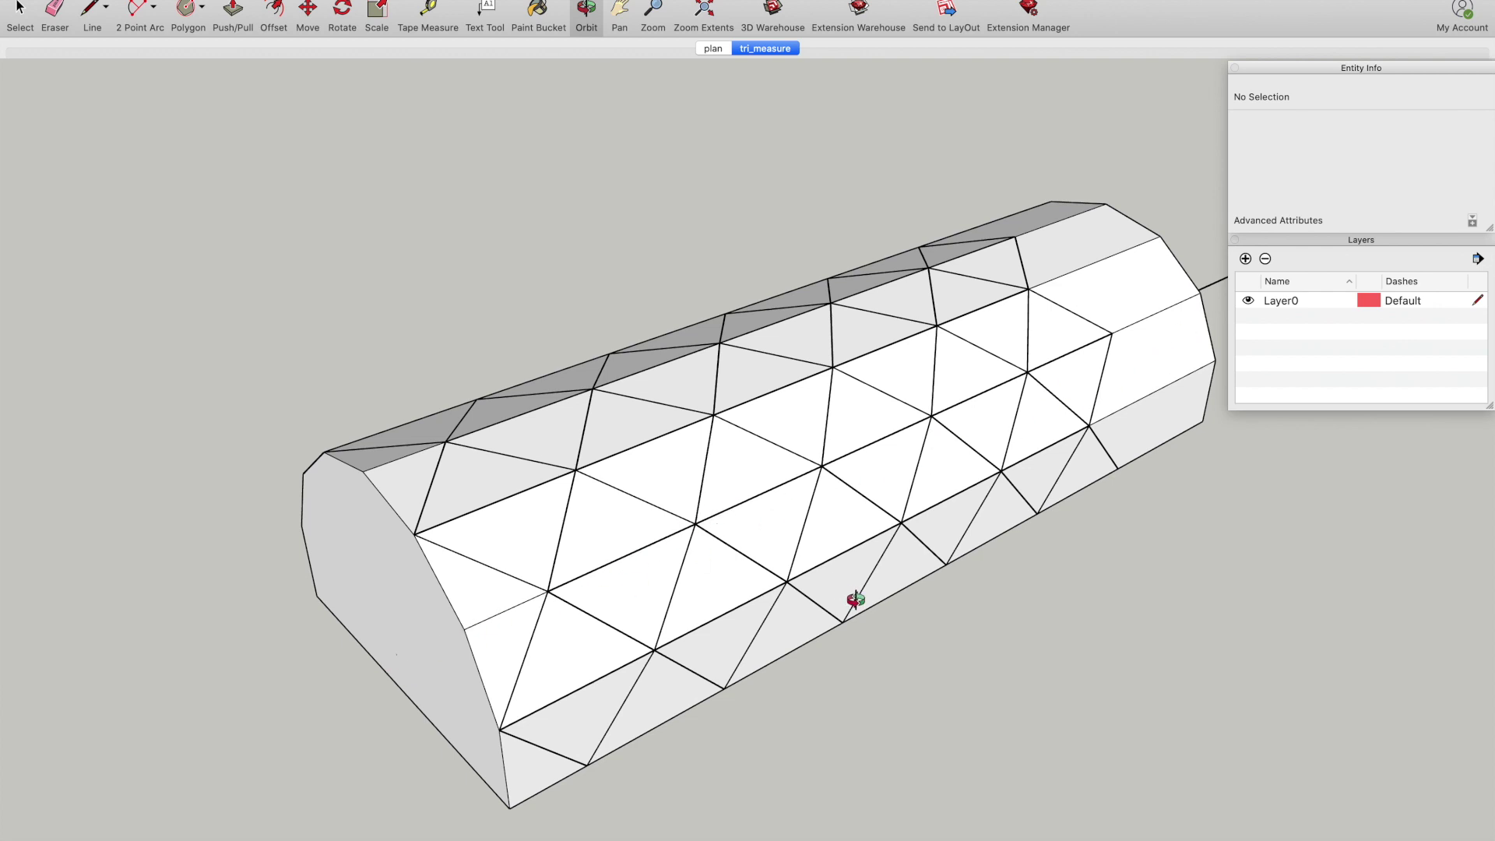
scroll(854, 600, "down", 8)
scroll(143, 384, "up", 3)
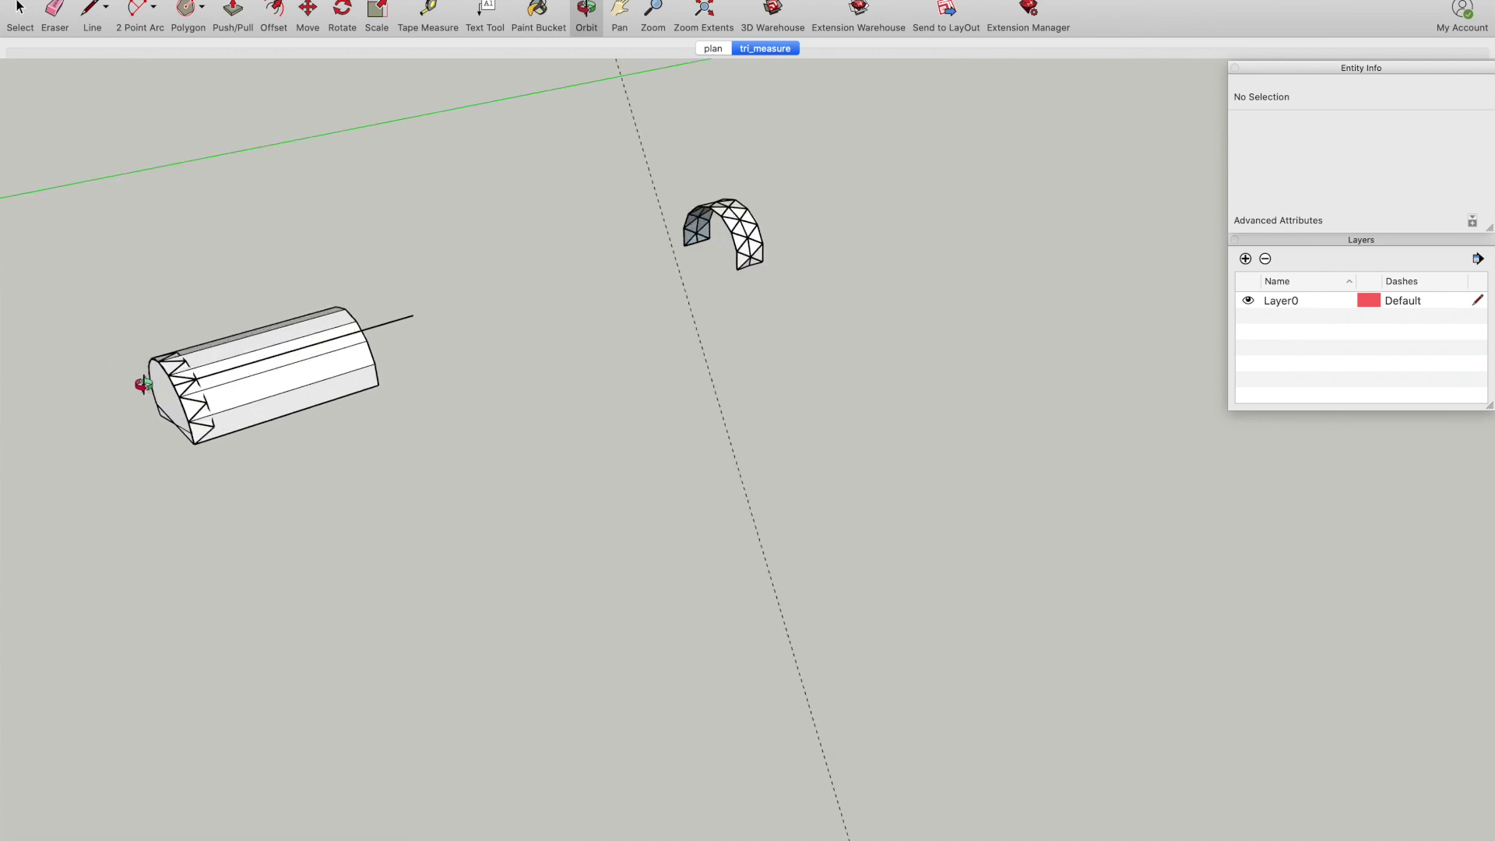
scroll(143, 384, "up", 5)
scroll(140, 384, "down", 3)
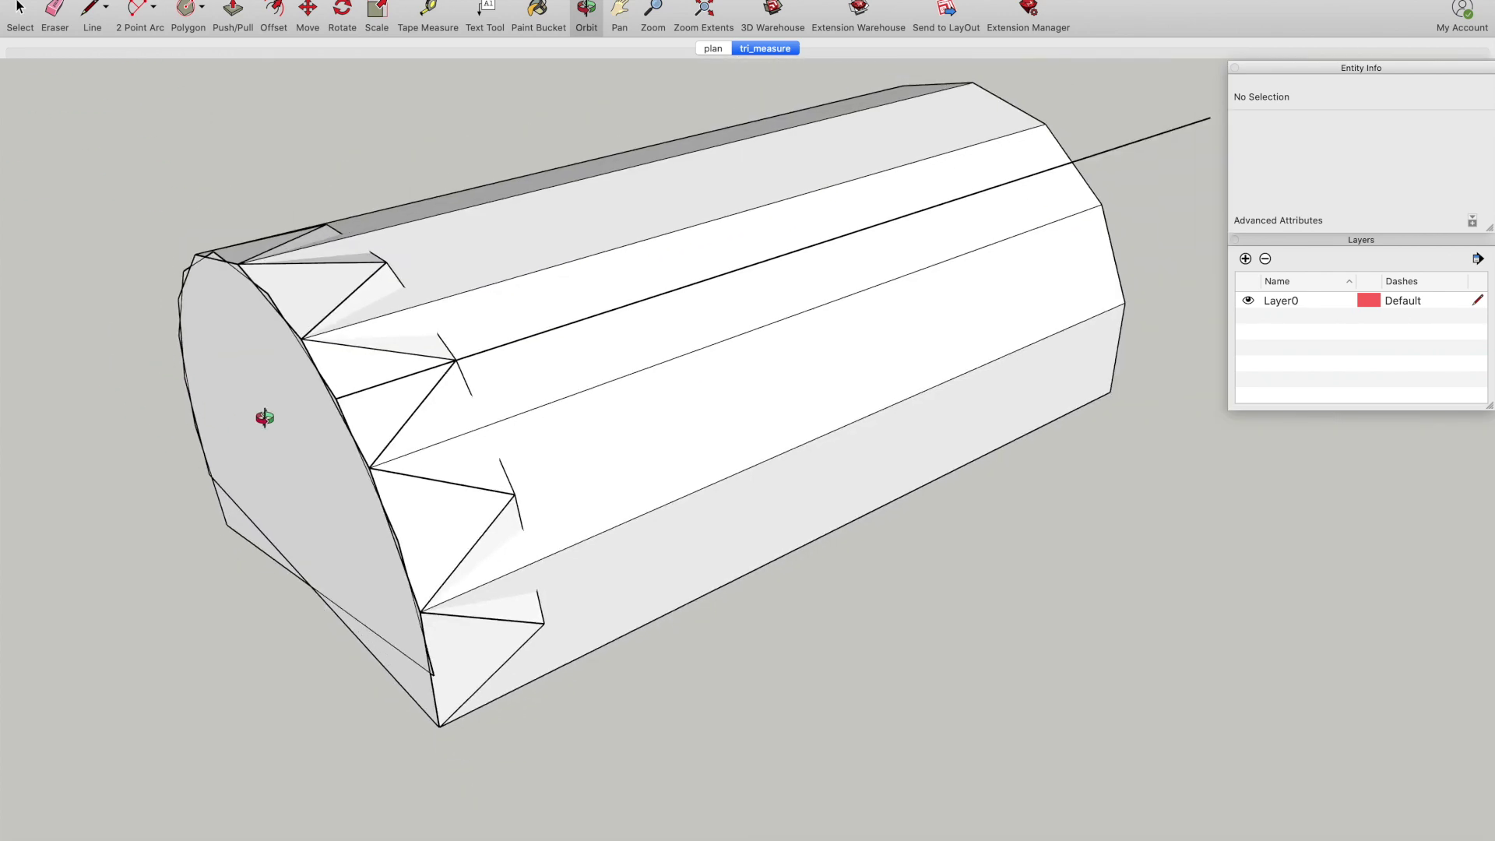
- Orbit to the cylinder's end and select the solid cylinder group
left_click_drag(323, 514, 483, 561)
key("space")
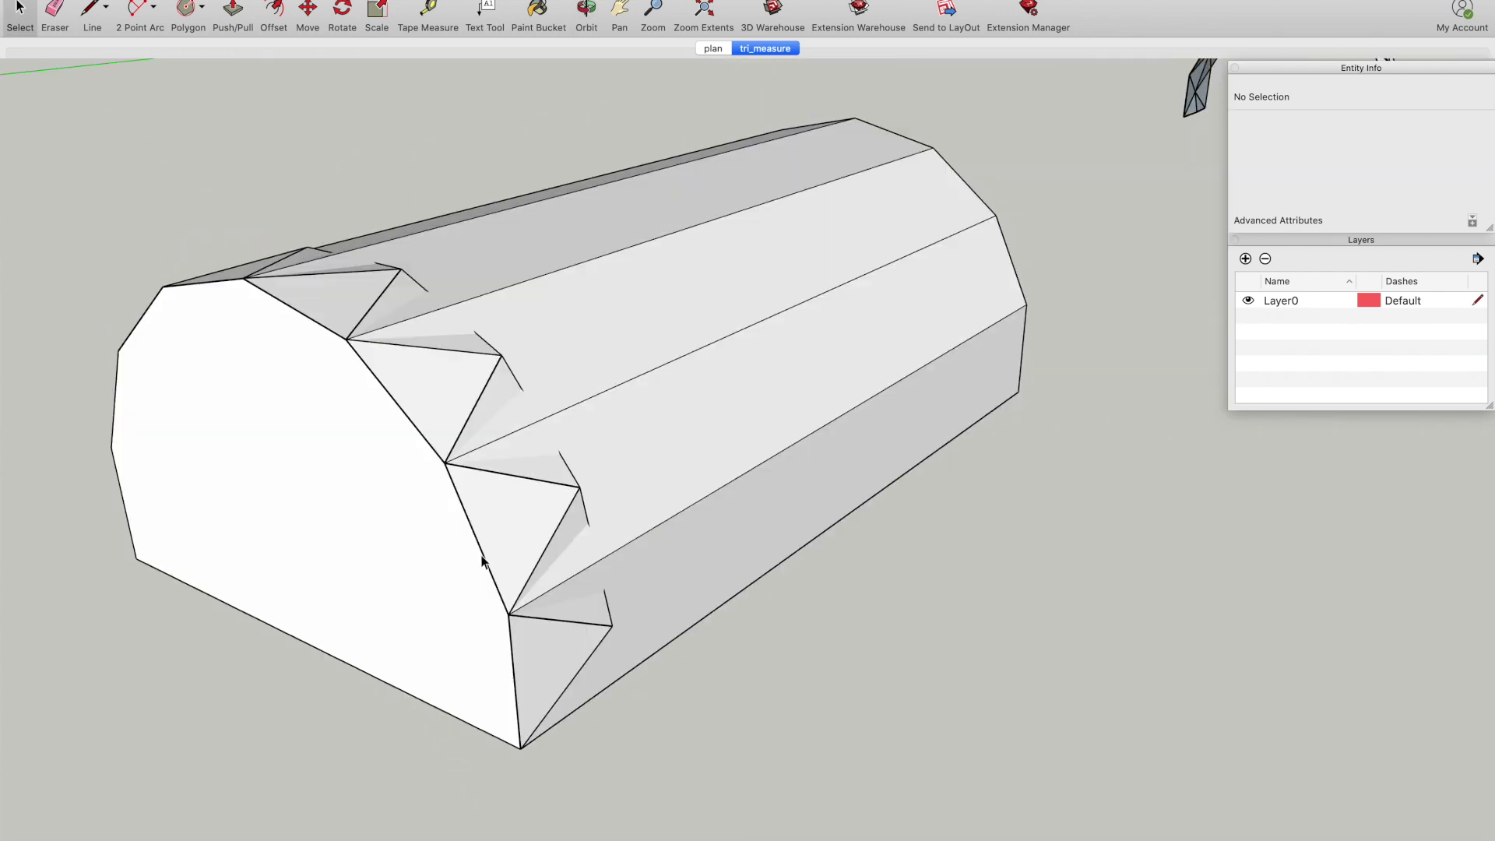
scroll(483, 561, "up", 1)
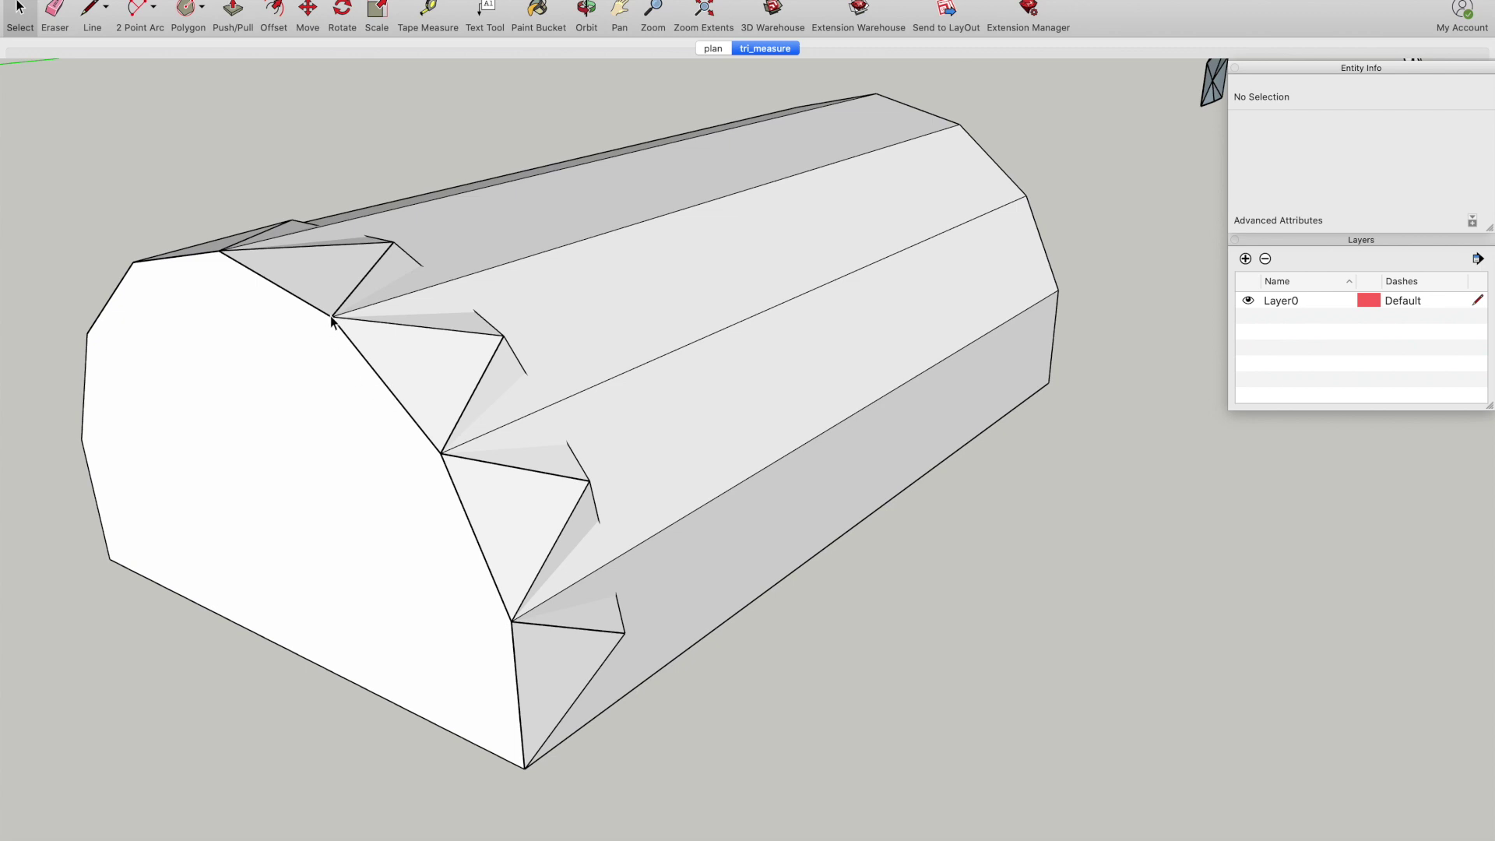
scroll(422, 487, "up", 2)
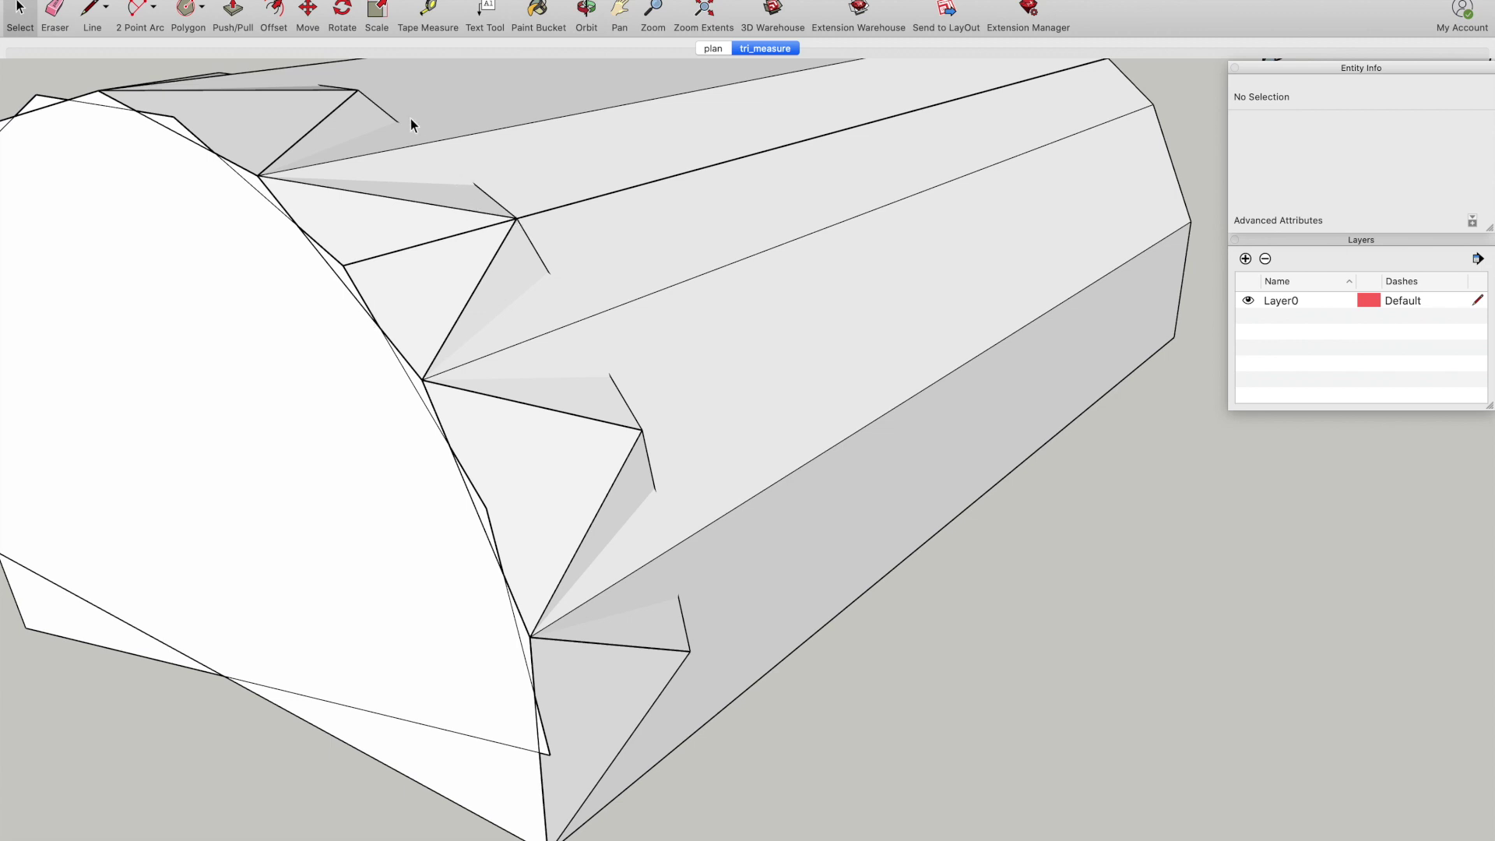
scroll(527, 414, "down", 5)
left_click(681, 348)
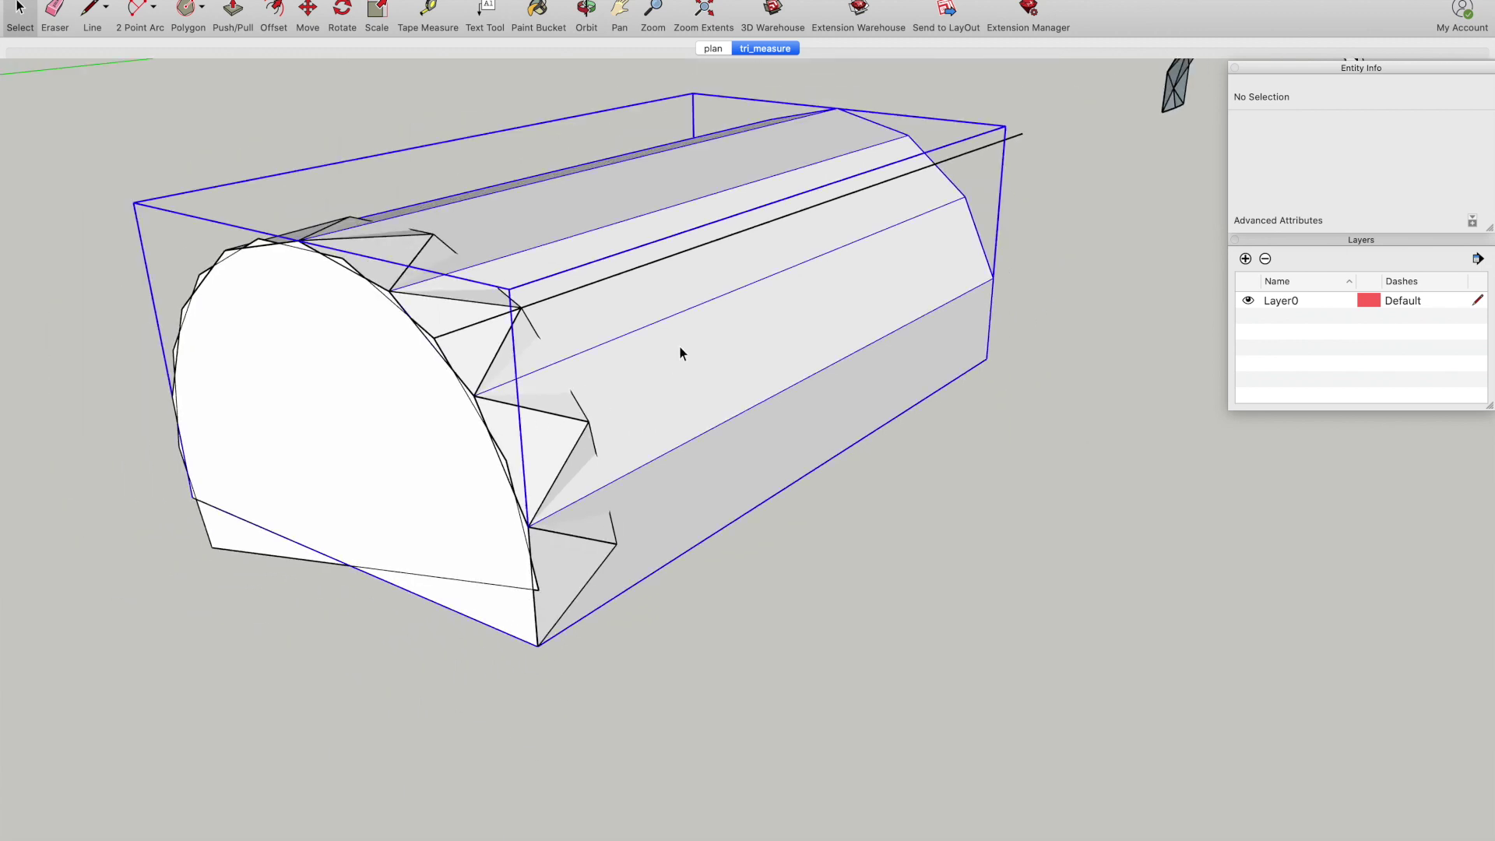
- Deselect the solid group, orbit around the arch, and select both tunnel sections to move them
scroll(477, 394, "down", 3)
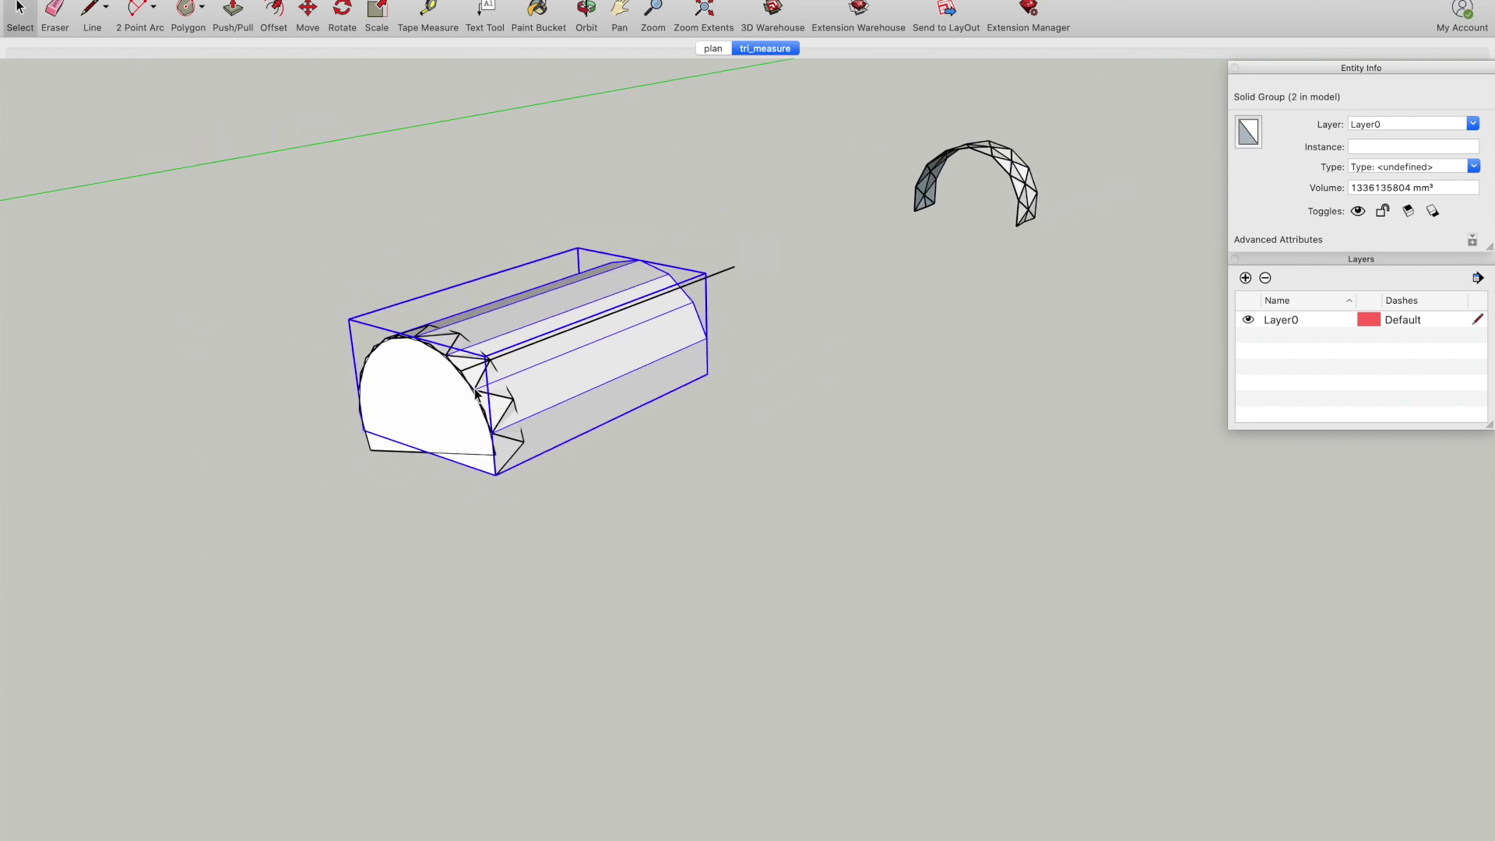
scroll(1096, 169, "up", 6)
left_click(1097, 170)
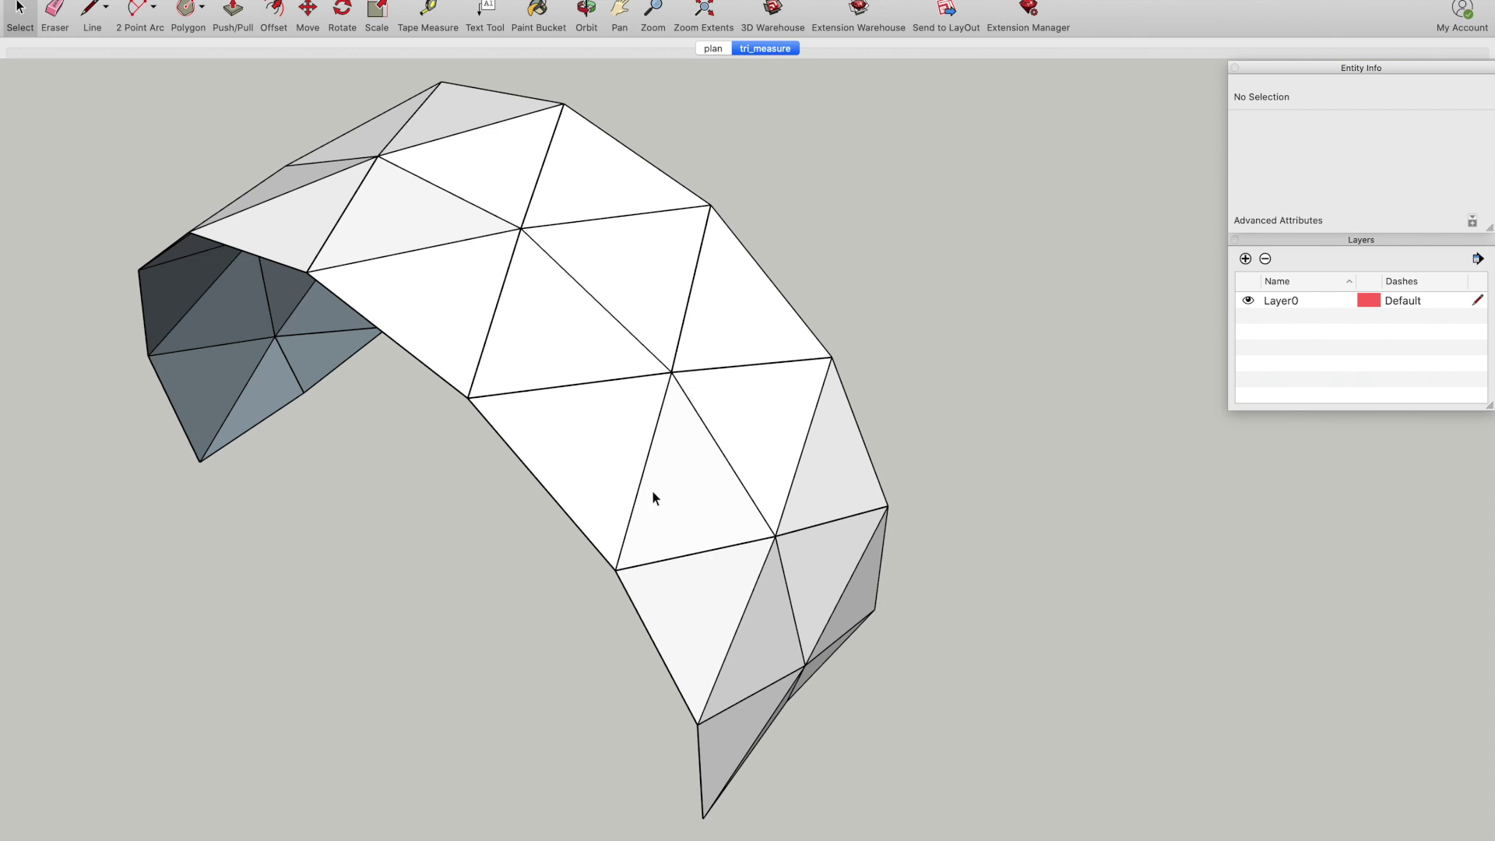
left_click(587, 14)
left_click_drag(644, 384, 567, 337)
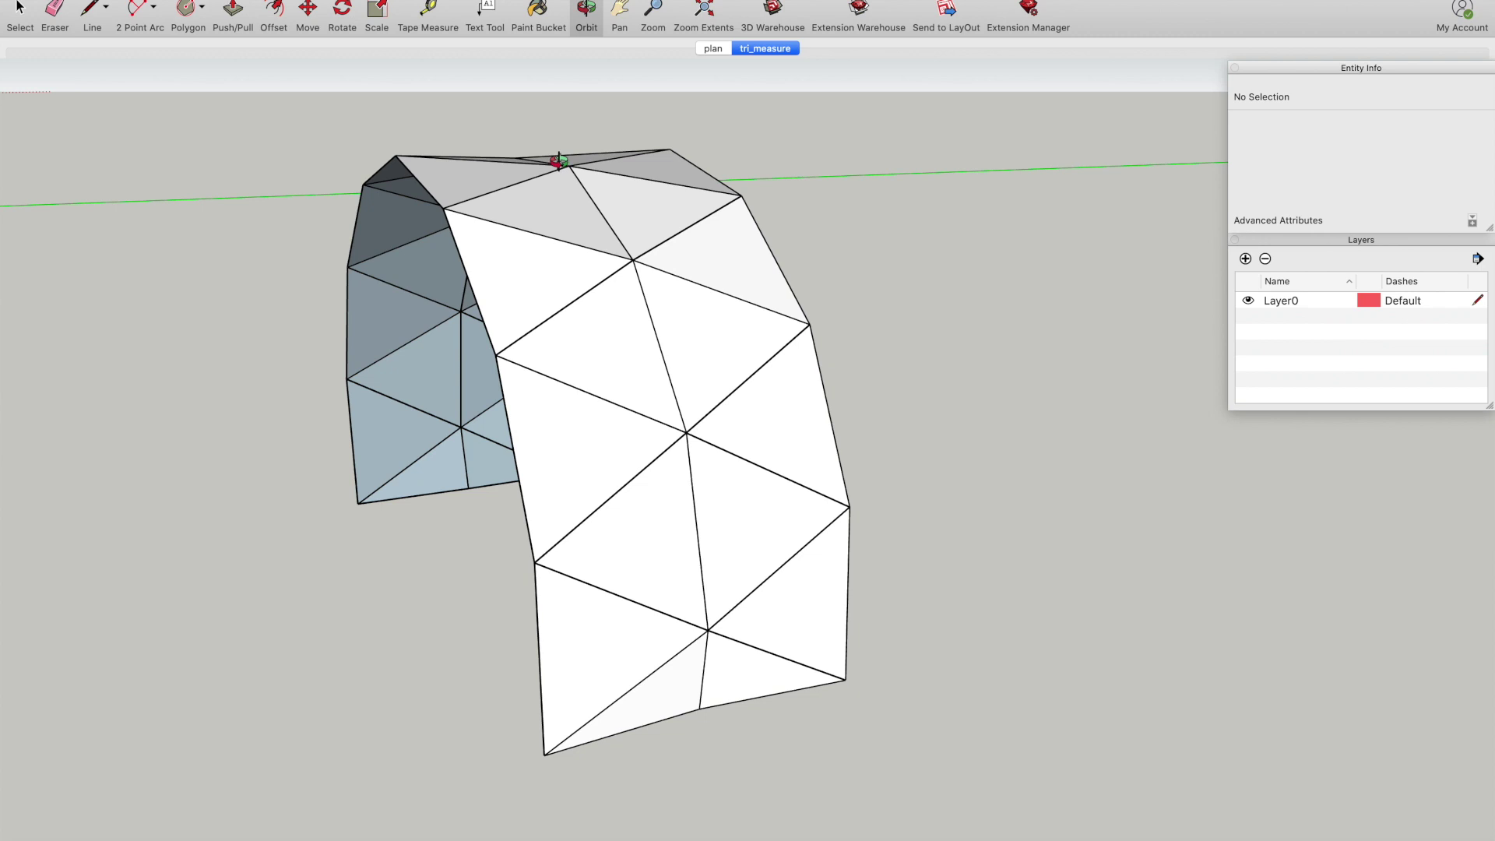
scroll(619, 413, "down", 6)
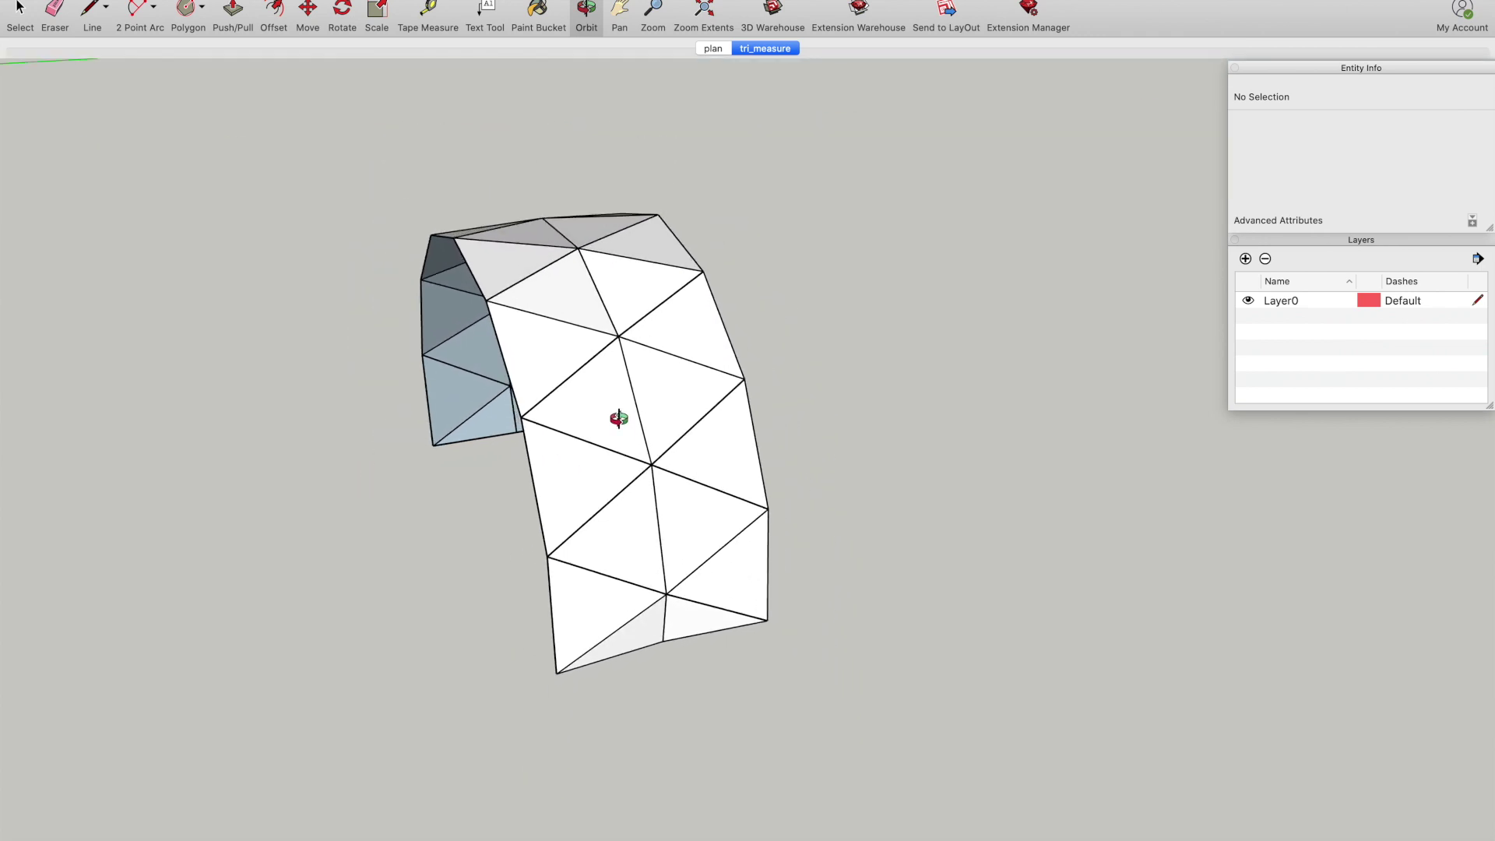
left_click(21, 14)
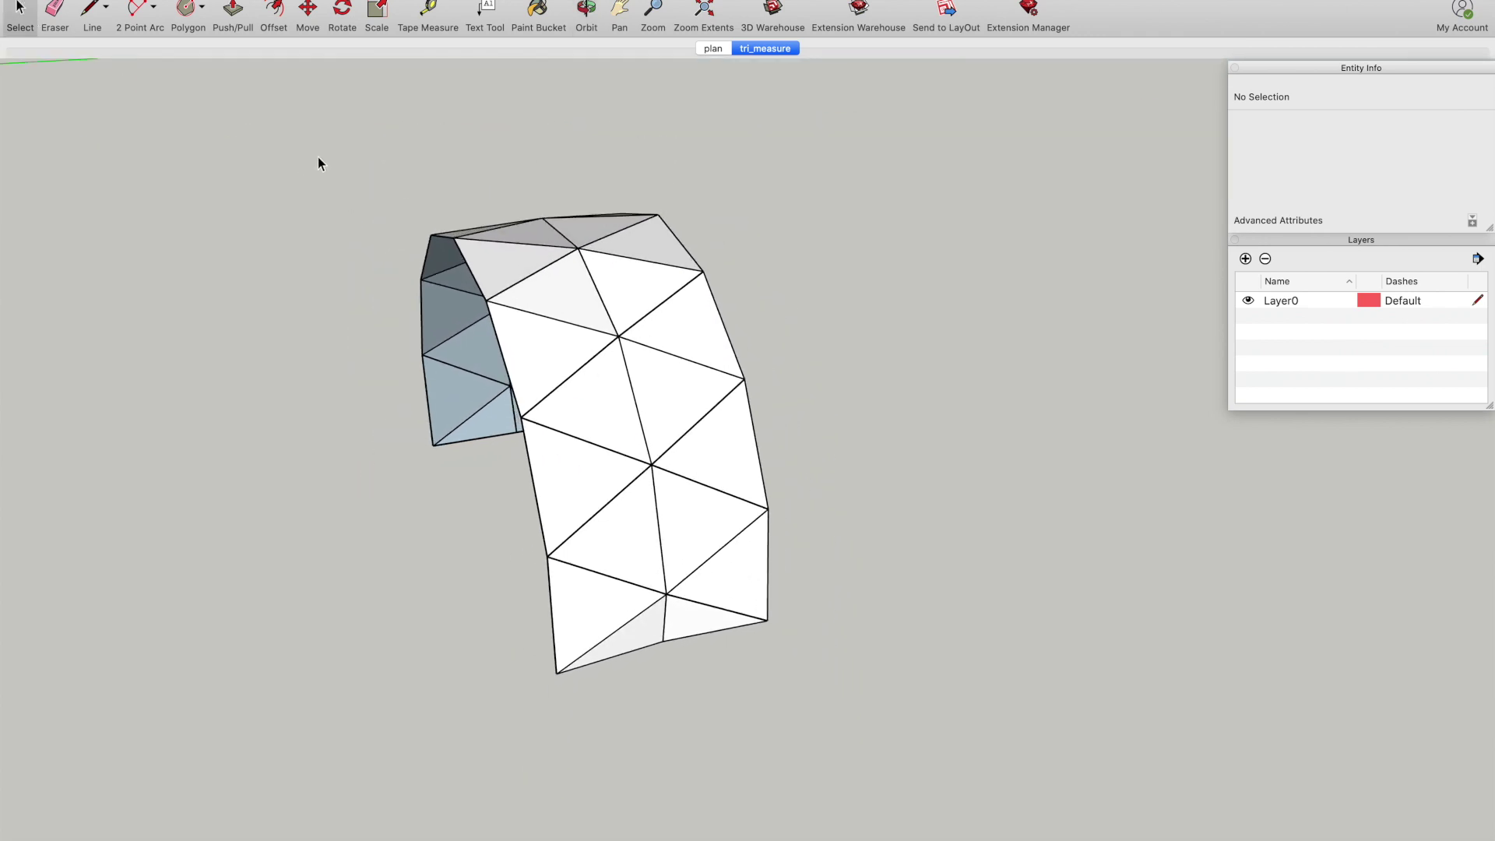
key("super+a")
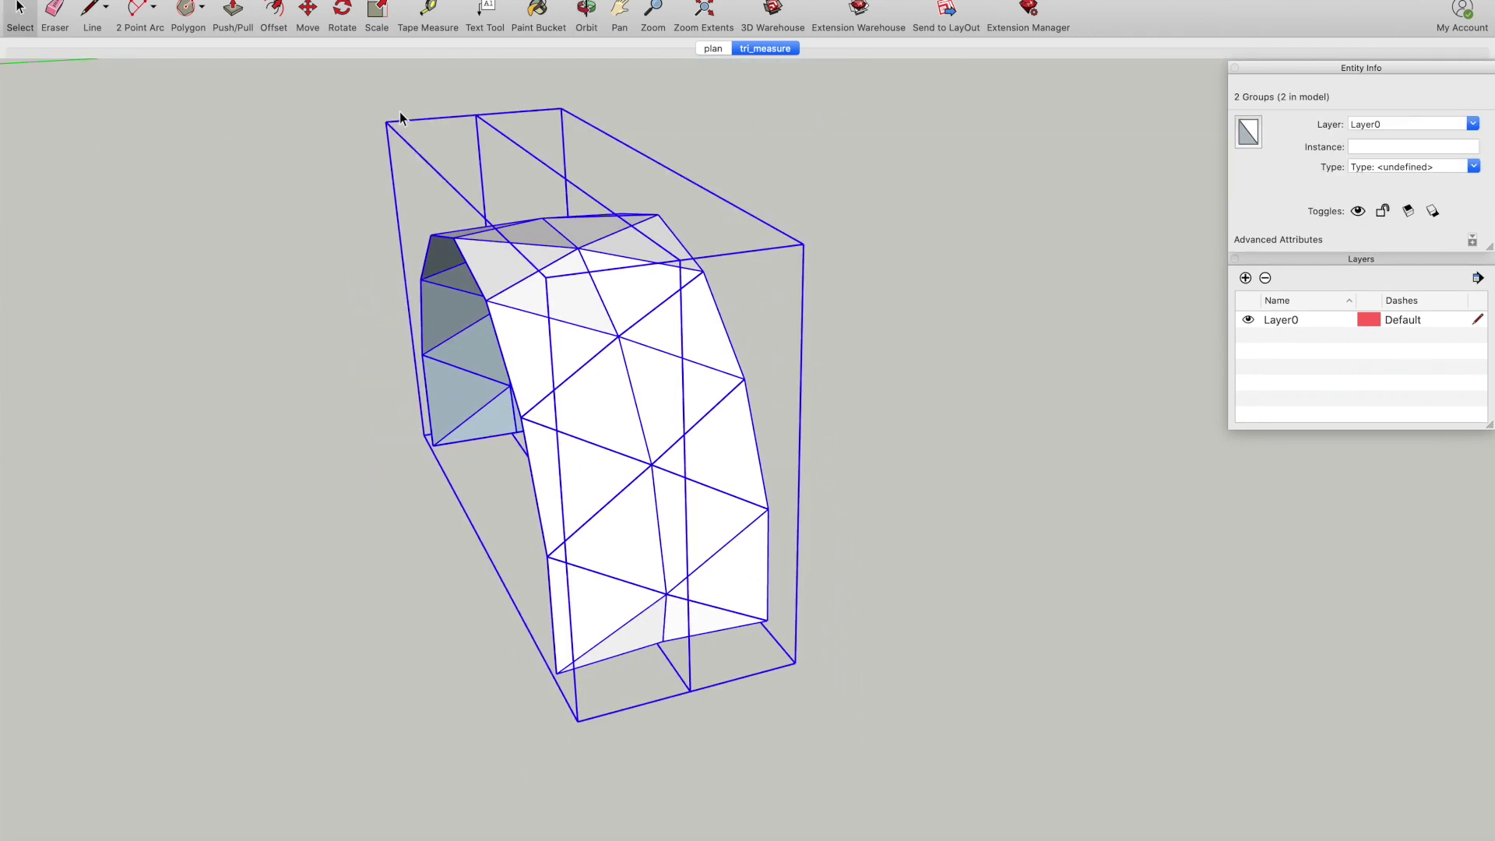
left_click(311, 11)
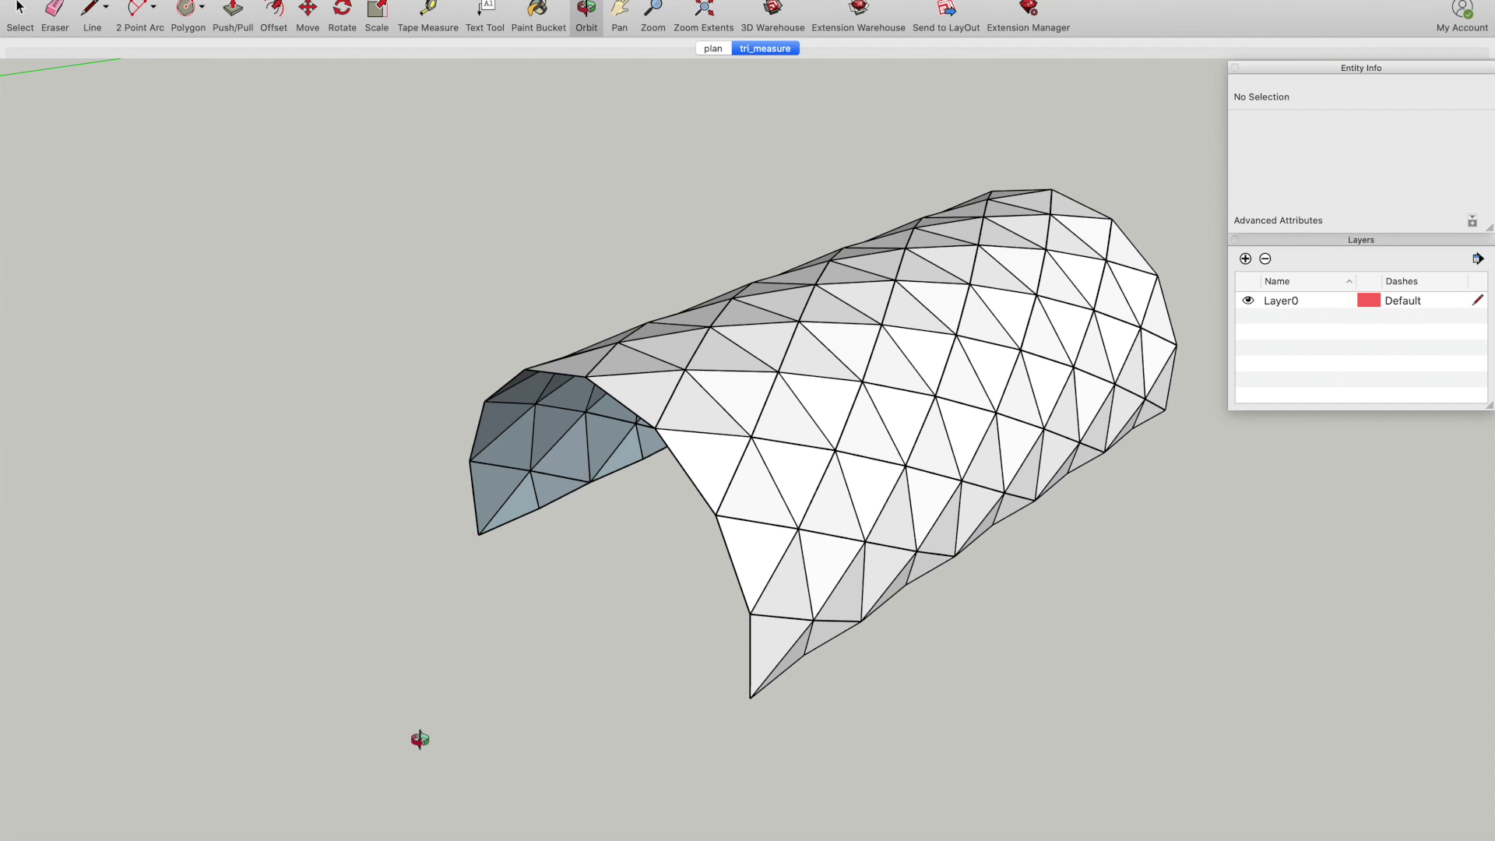
- Orbit around the tunnel mesh to look at its left end face
scroll(455, 462, "down", 1)
scroll(589, 473, "down", 1)
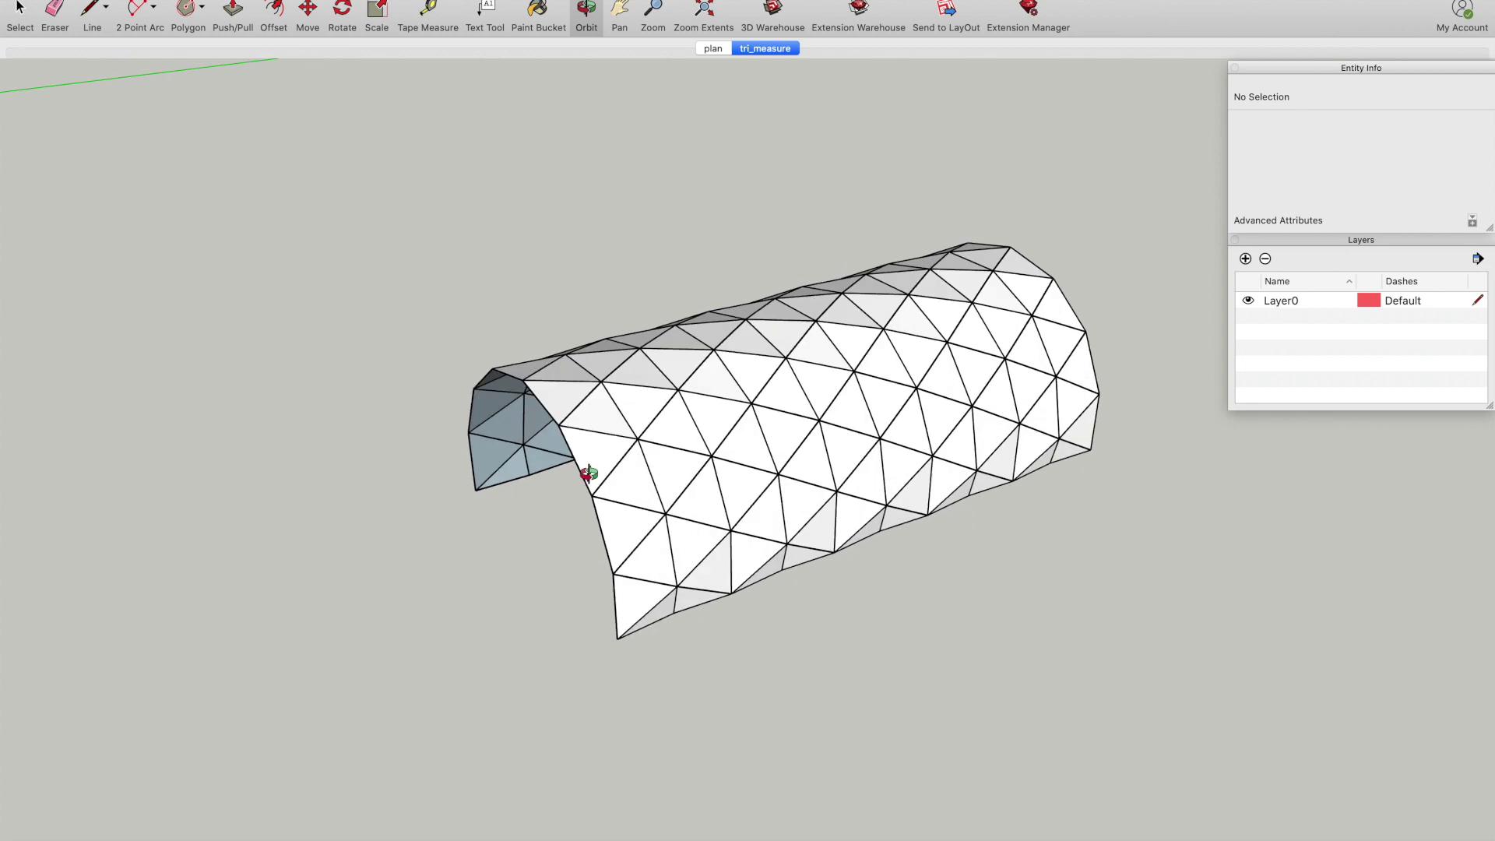
scroll(589, 473, "up", 5)
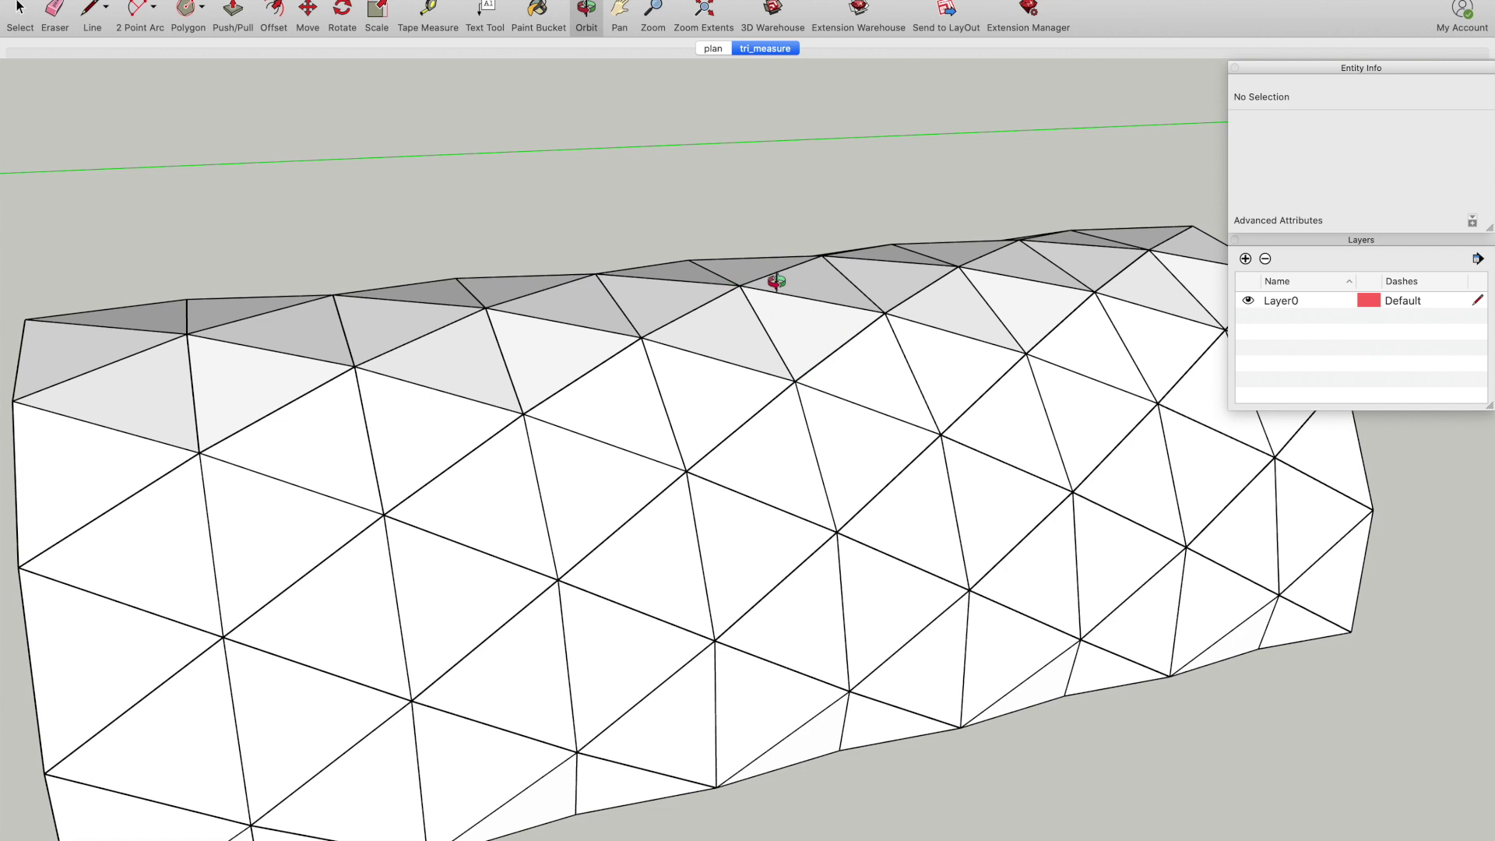
left_click_drag(673, 434, 662, 433)
left_click_drag(574, 490, 672, 478)
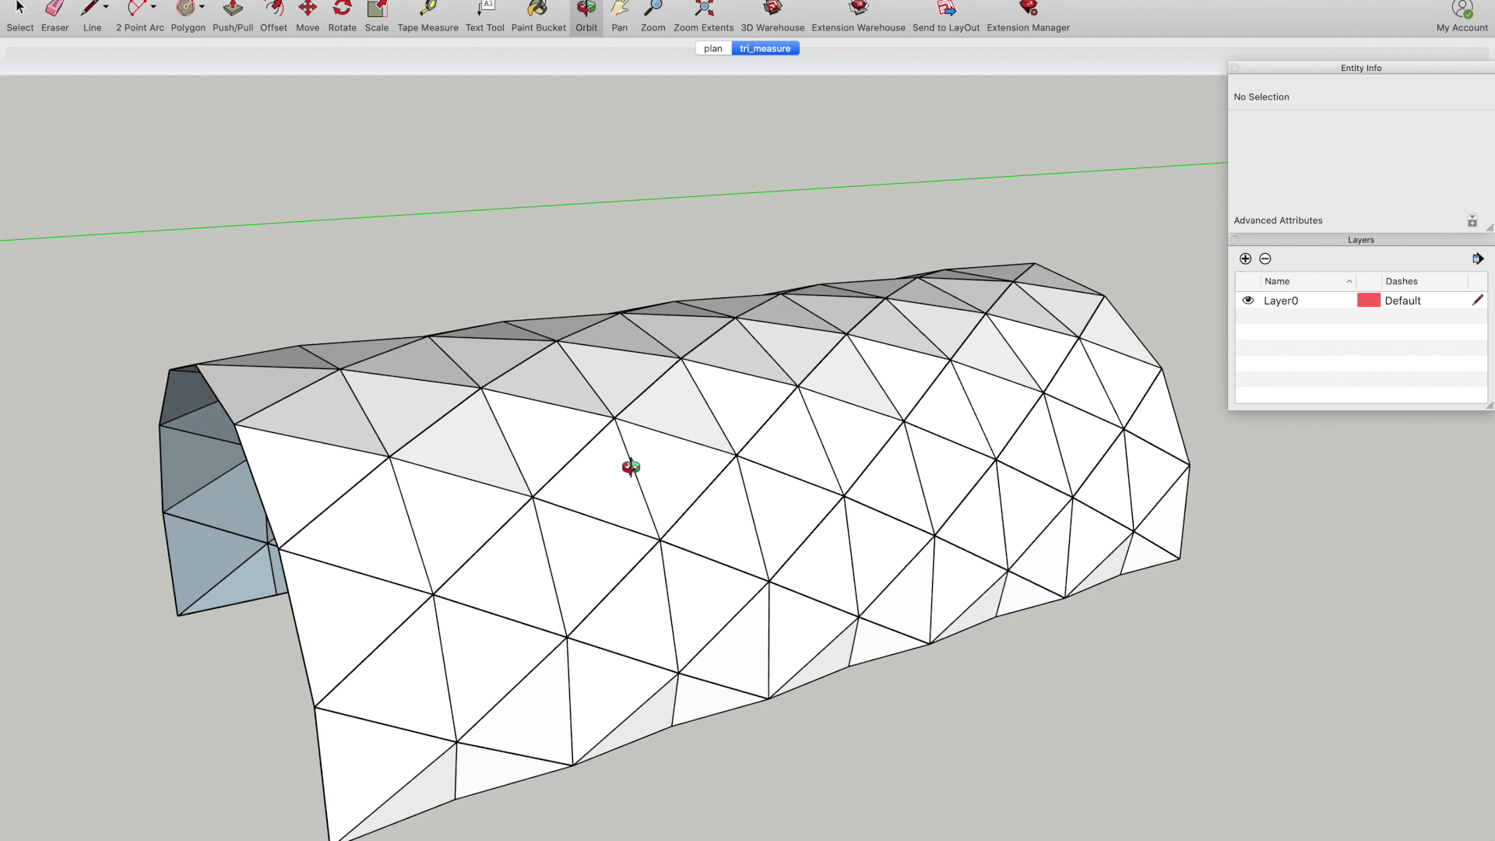
scroll(559, 506, "up", 3)
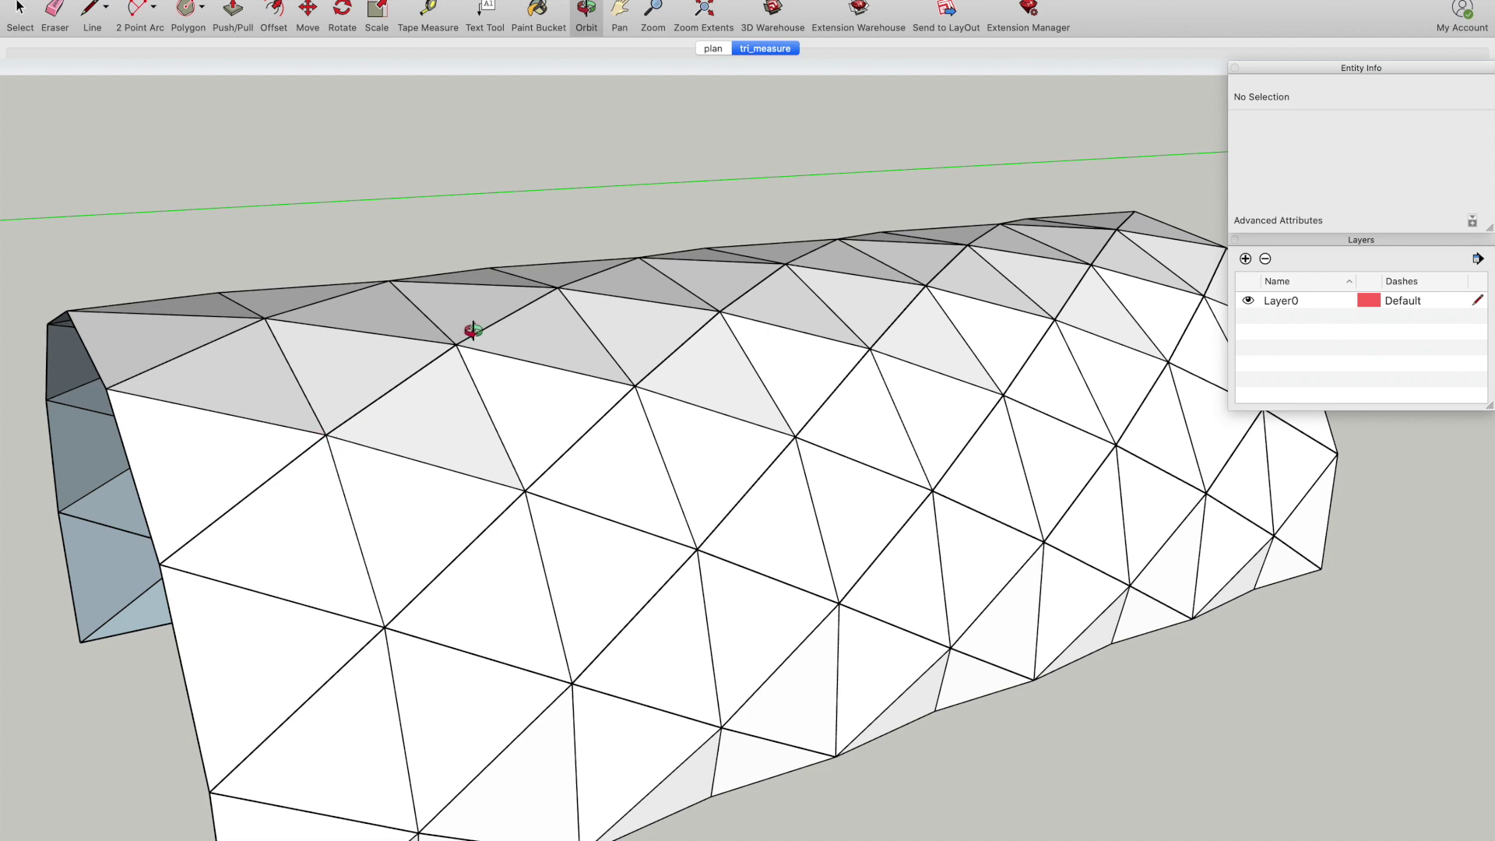
- Zoom extents so all tunnel models fit in view, then clear the selection
key("space")
key("super+a")
key("shift+z")
left_click(427, 241)
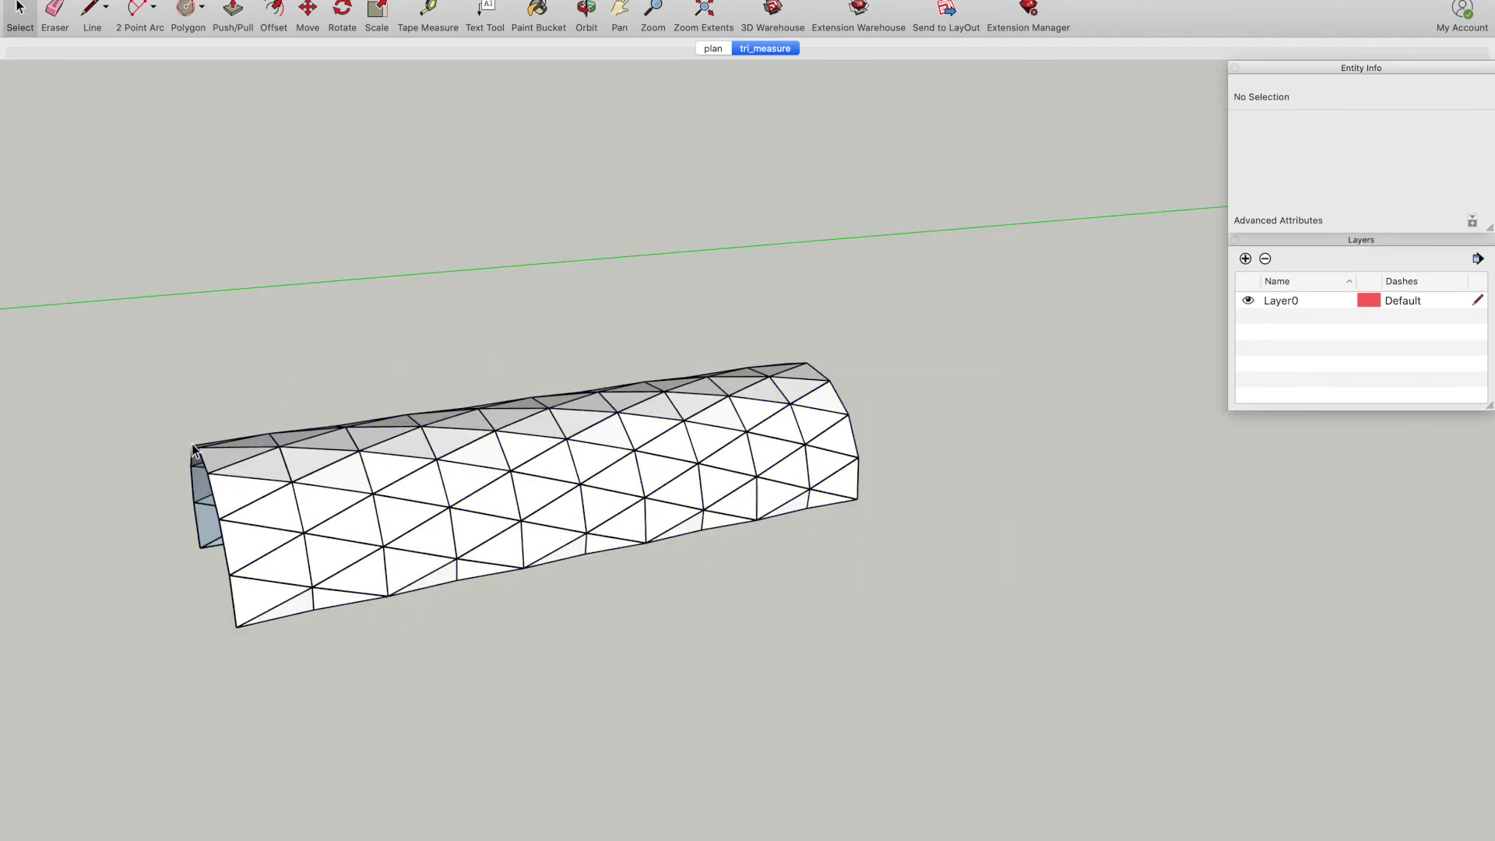
scroll(473, 543, "up", 2)
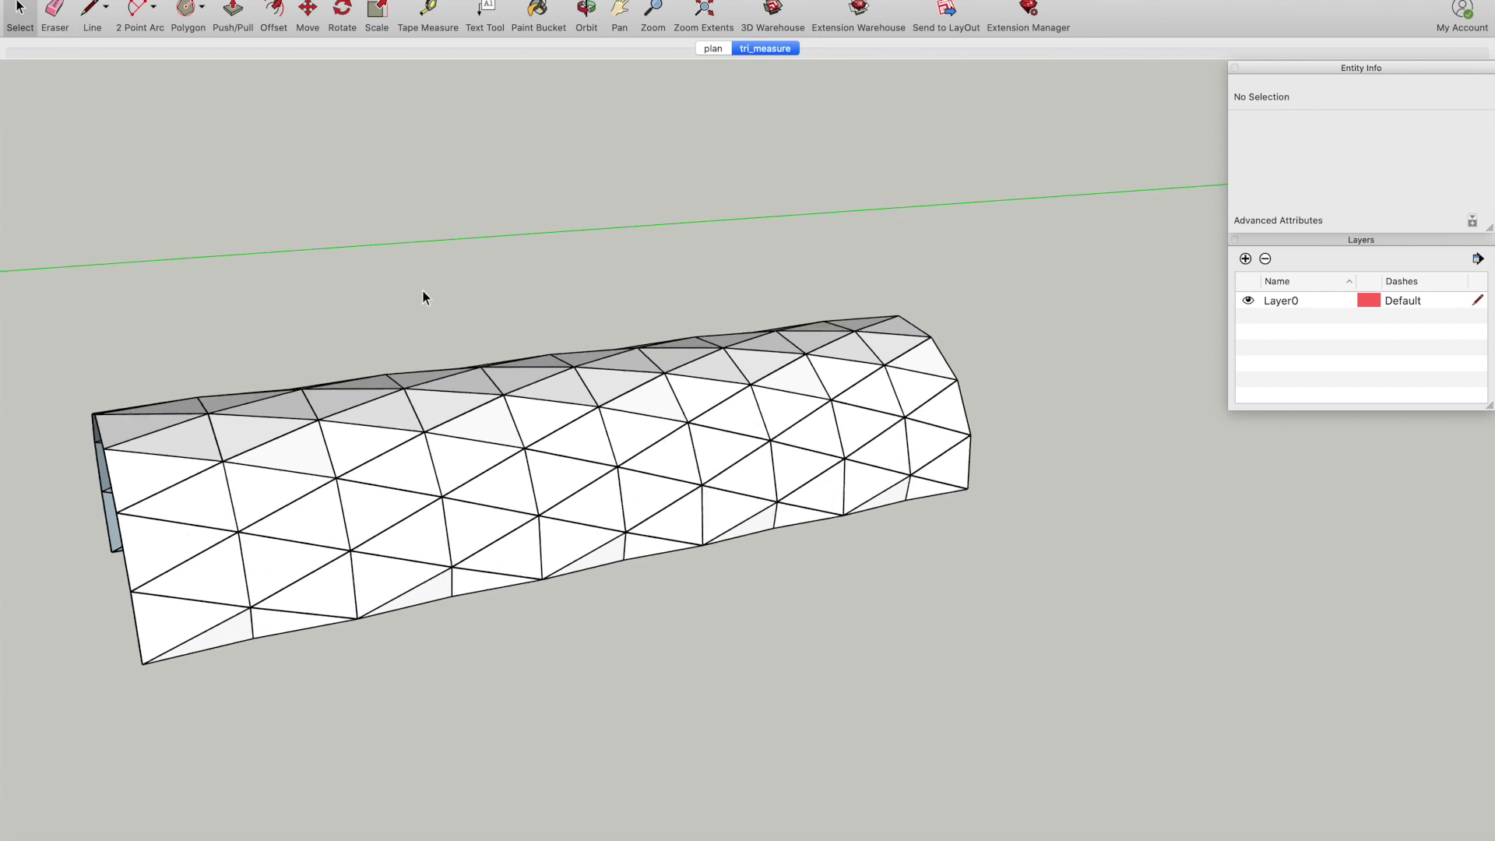
- Orbit and zoom out to tilt the tunnel mesh against the ground
left_click(587, 14)
mouse_move(507, 431)
left_mouse_down()
mouse_move(535, 418)
mouse_move(496, 445)
left_mouse_up()
scroll(331, 557, "up", 3)
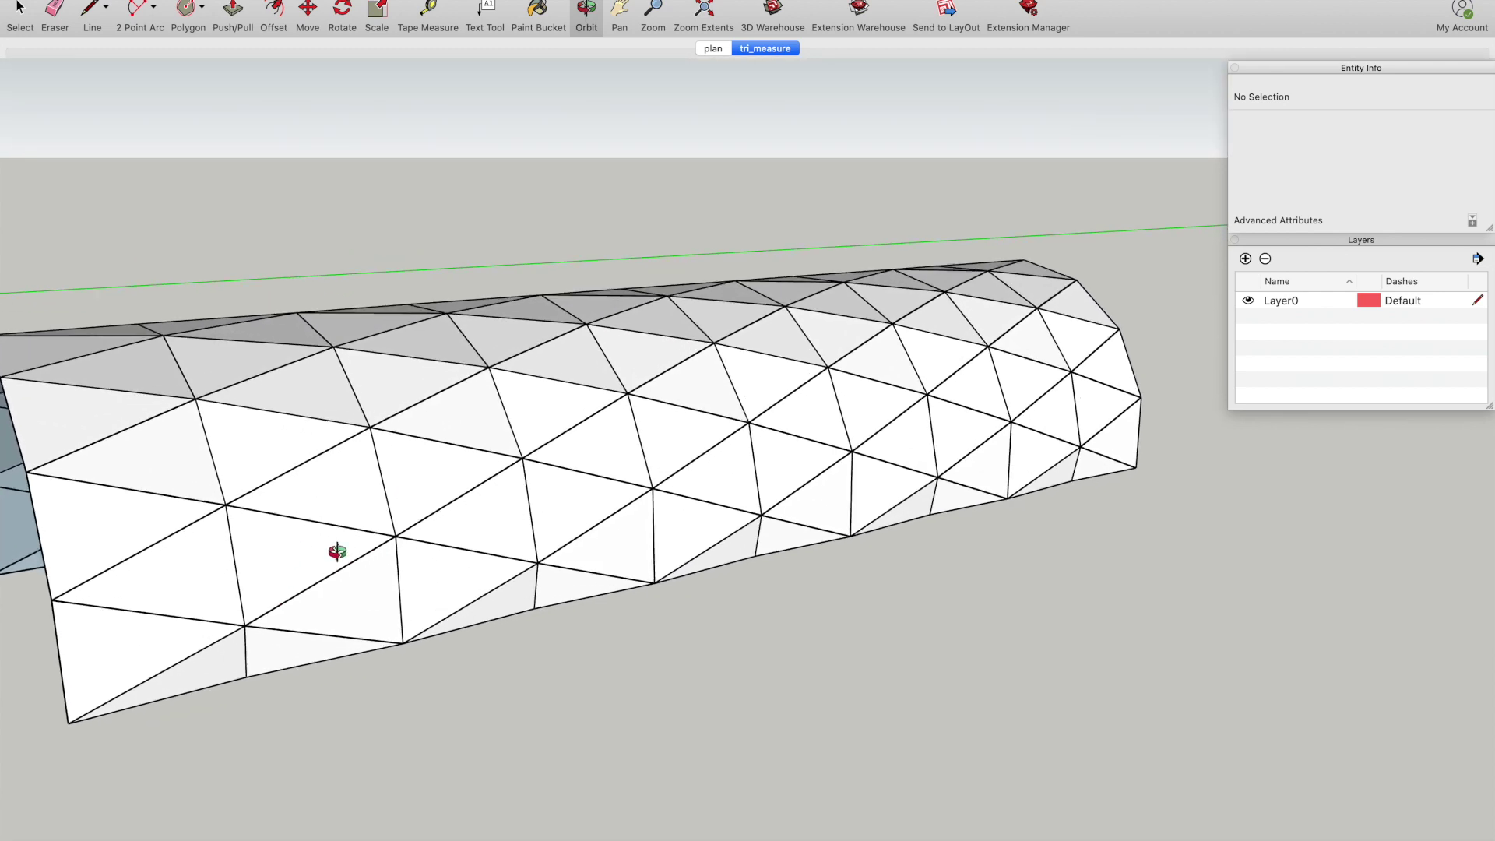
left_click_drag(362, 512, 454, 502)
scroll(287, 442, "up", 3)
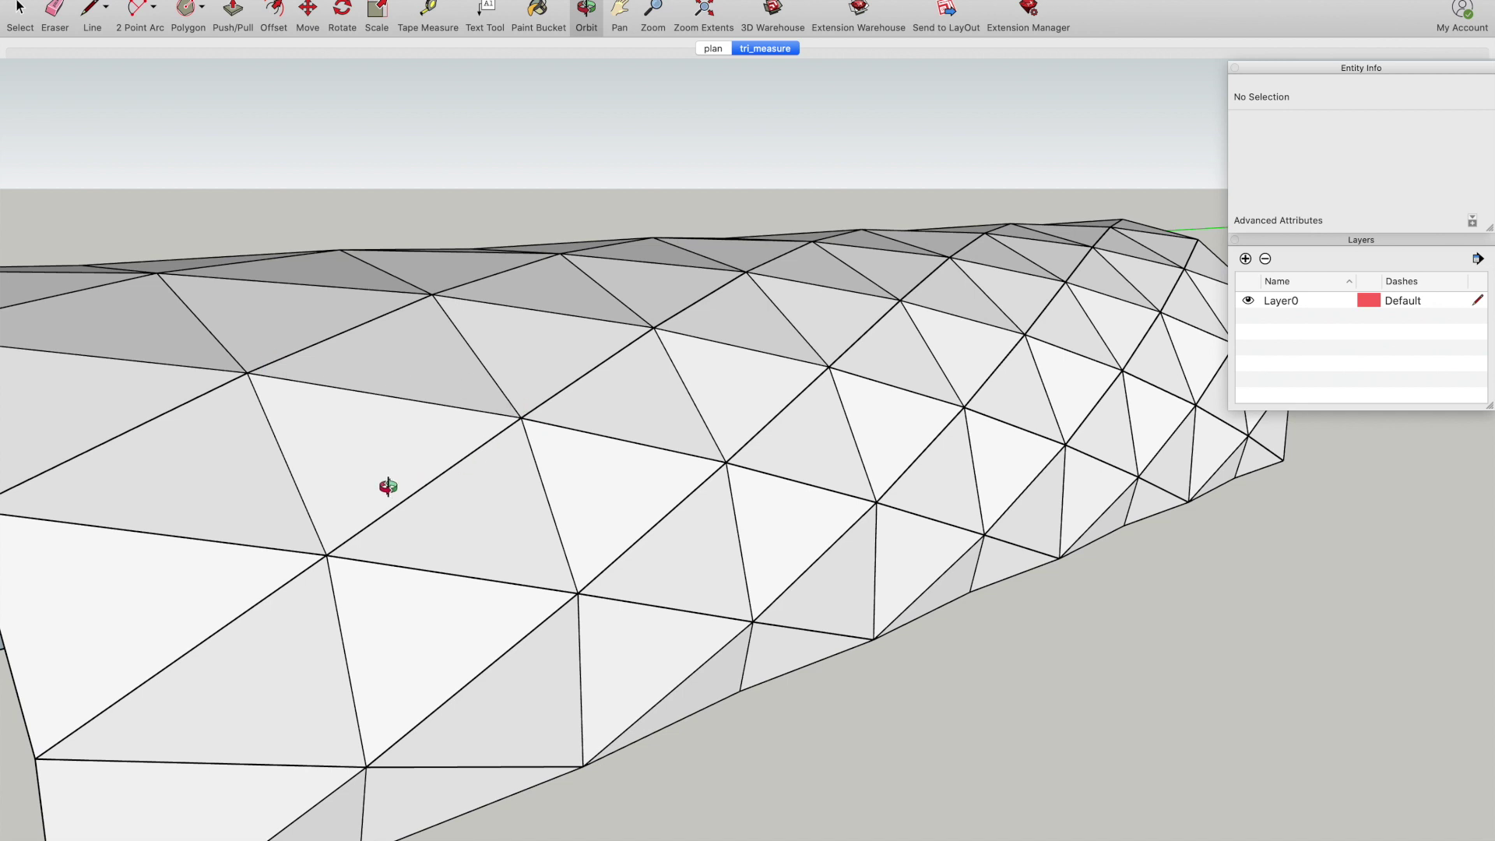
left_click_drag(336, 495, 329, 514)
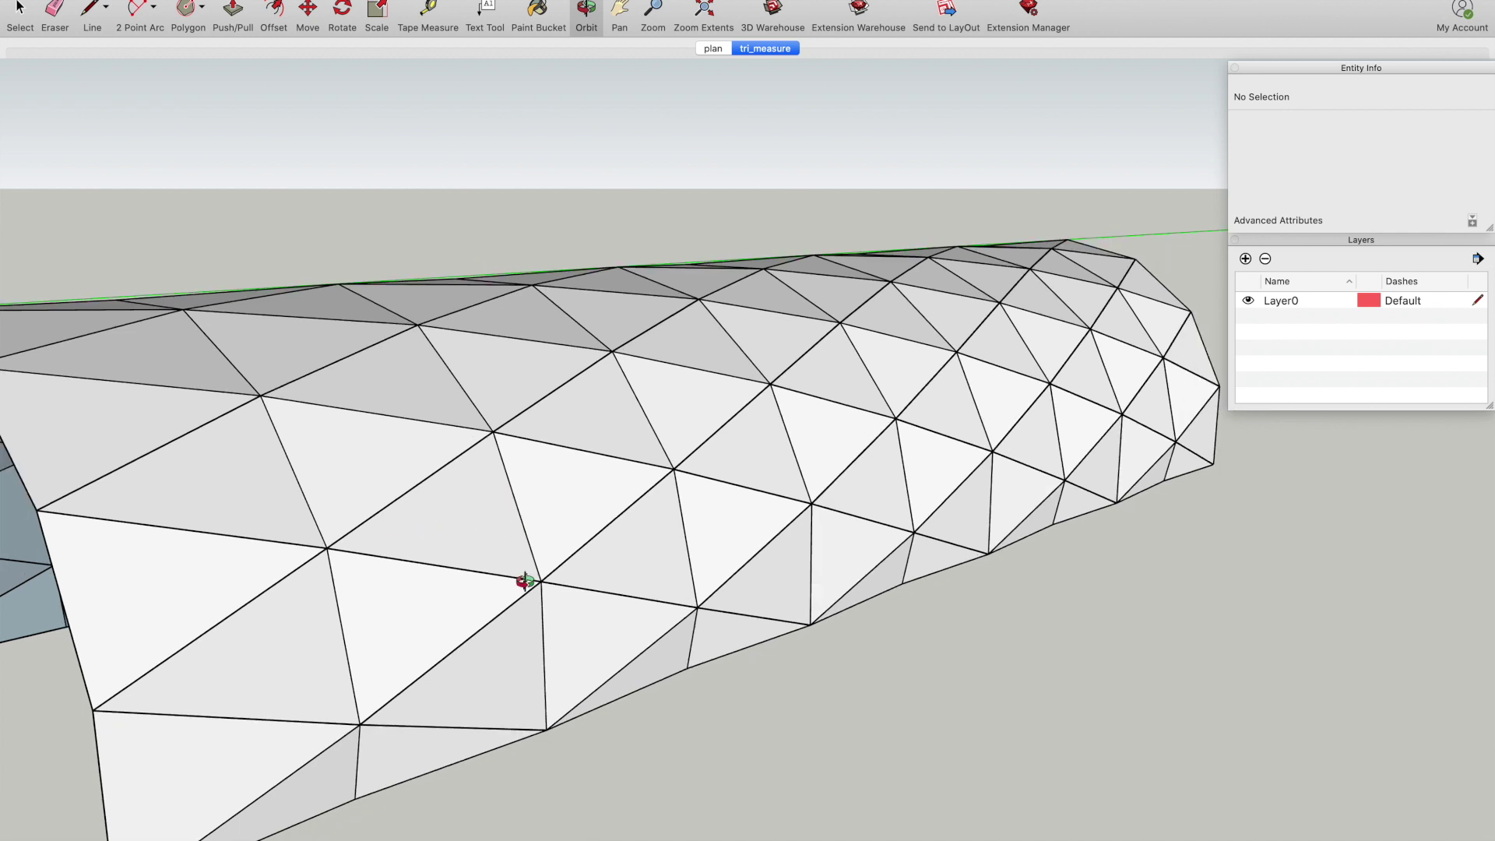
left_click_drag(481, 527, 484, 524)
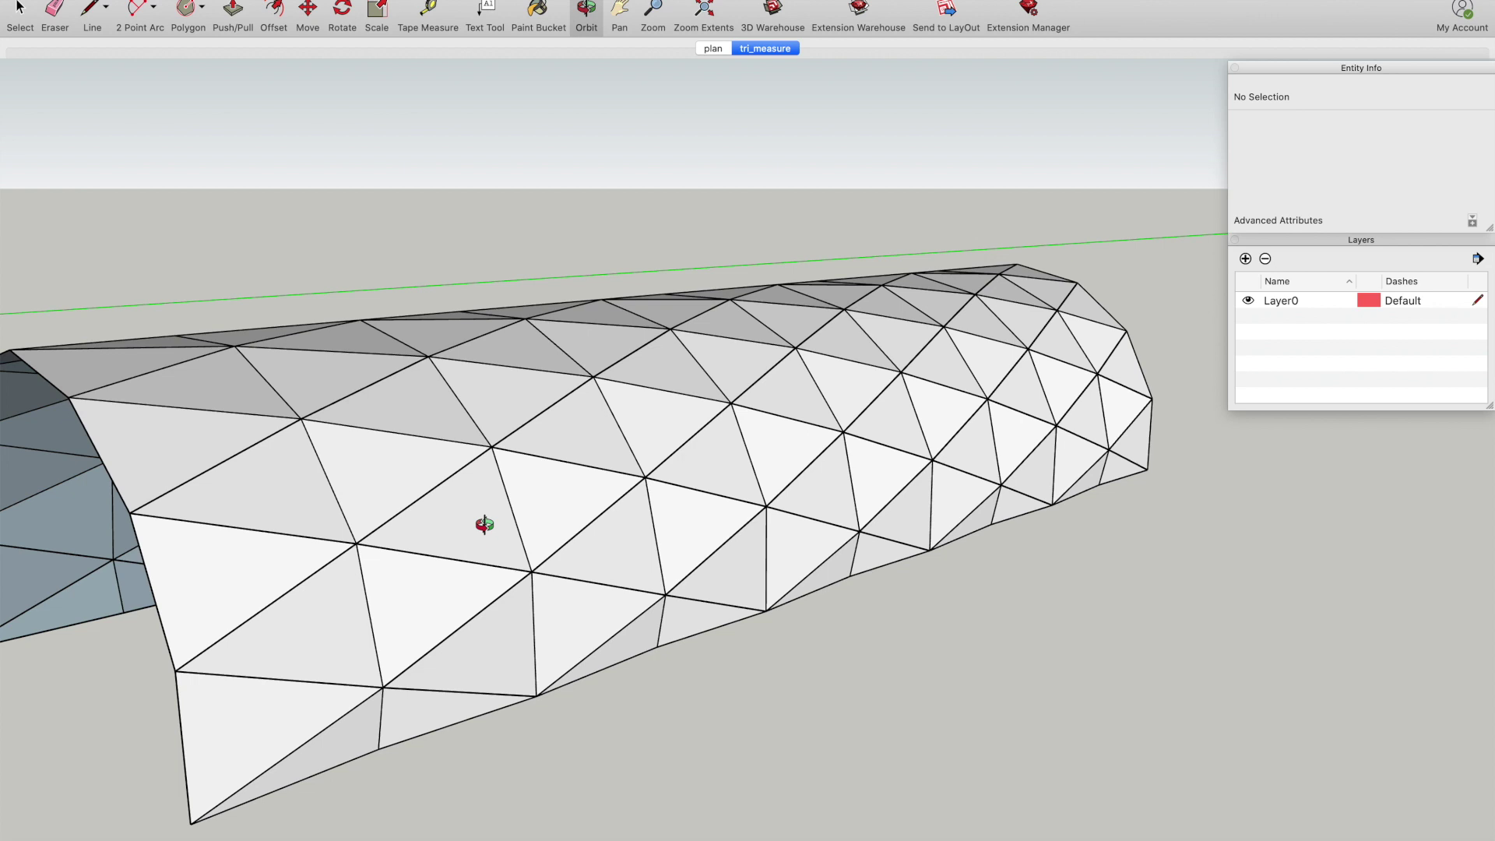
- Zoom into the right-hand faceted tunnel, zoom back out, and orbit to a side view of all tunnels
scroll(484, 524, "down", 10)
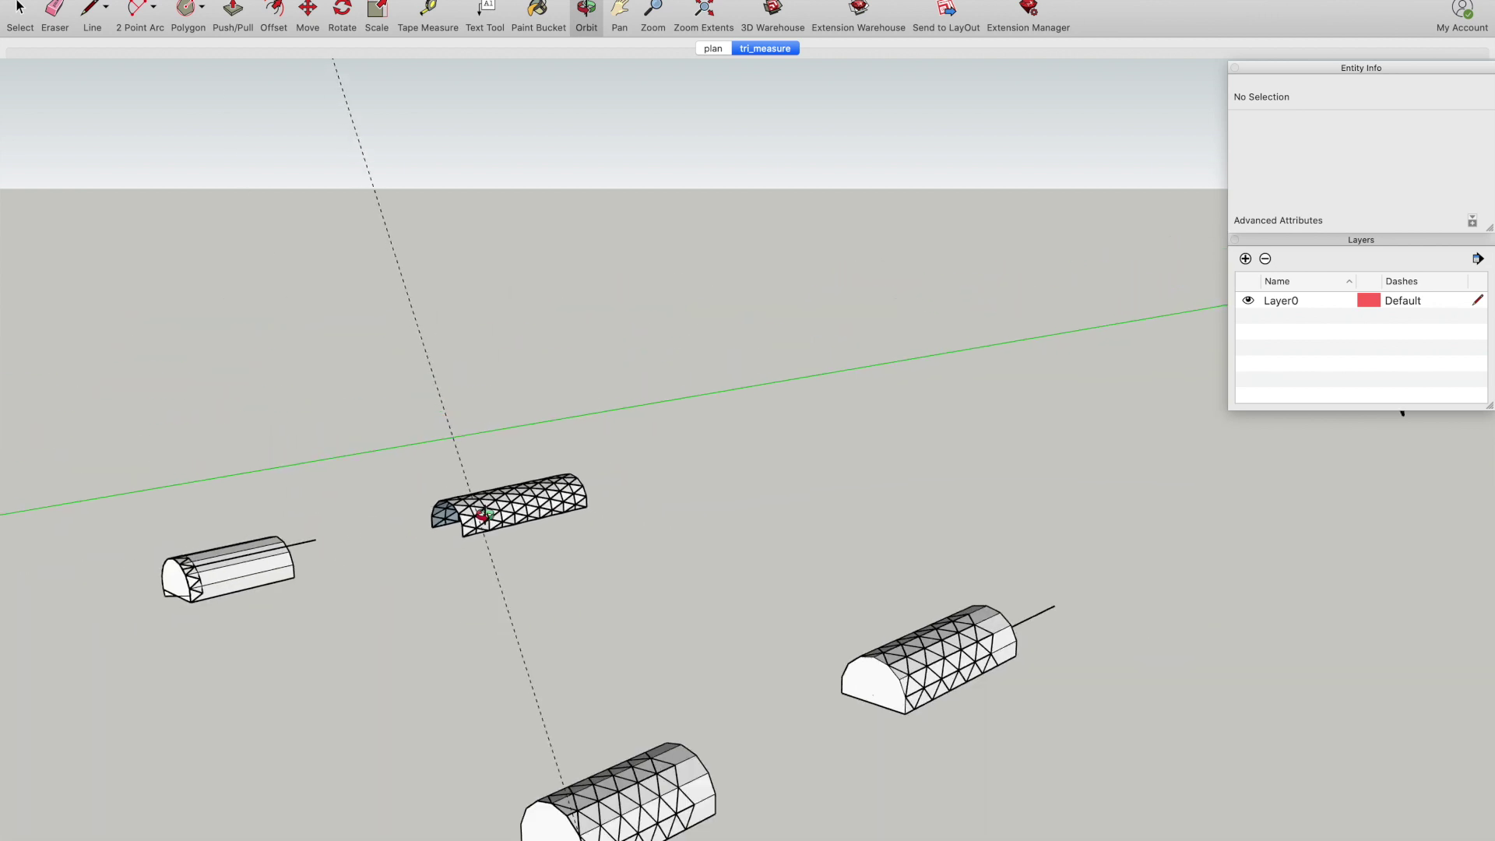
scroll(760, 592, "up", 8)
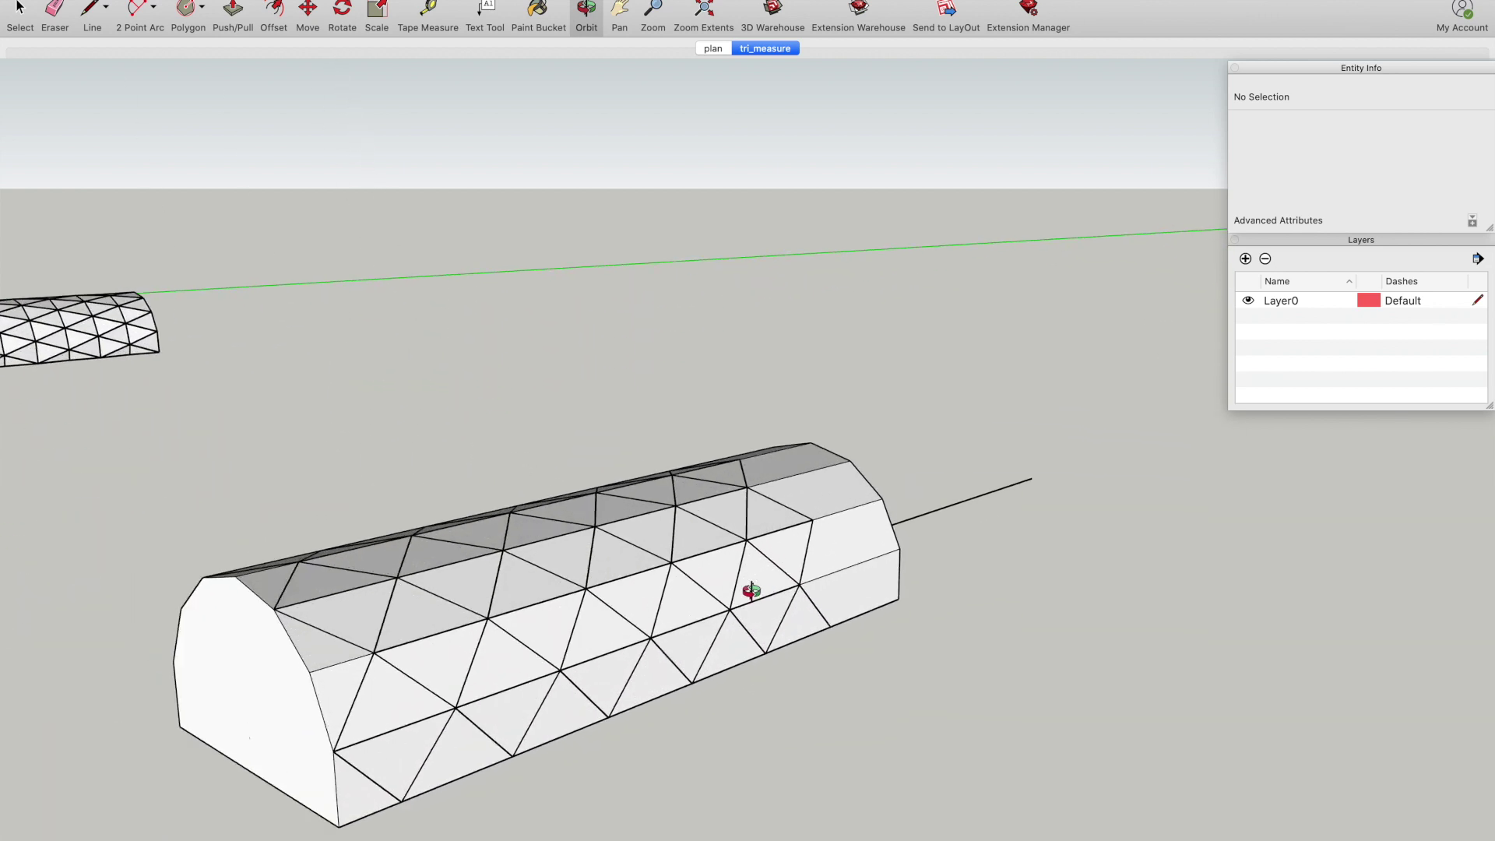
scroll(678, 587, "up", 3)
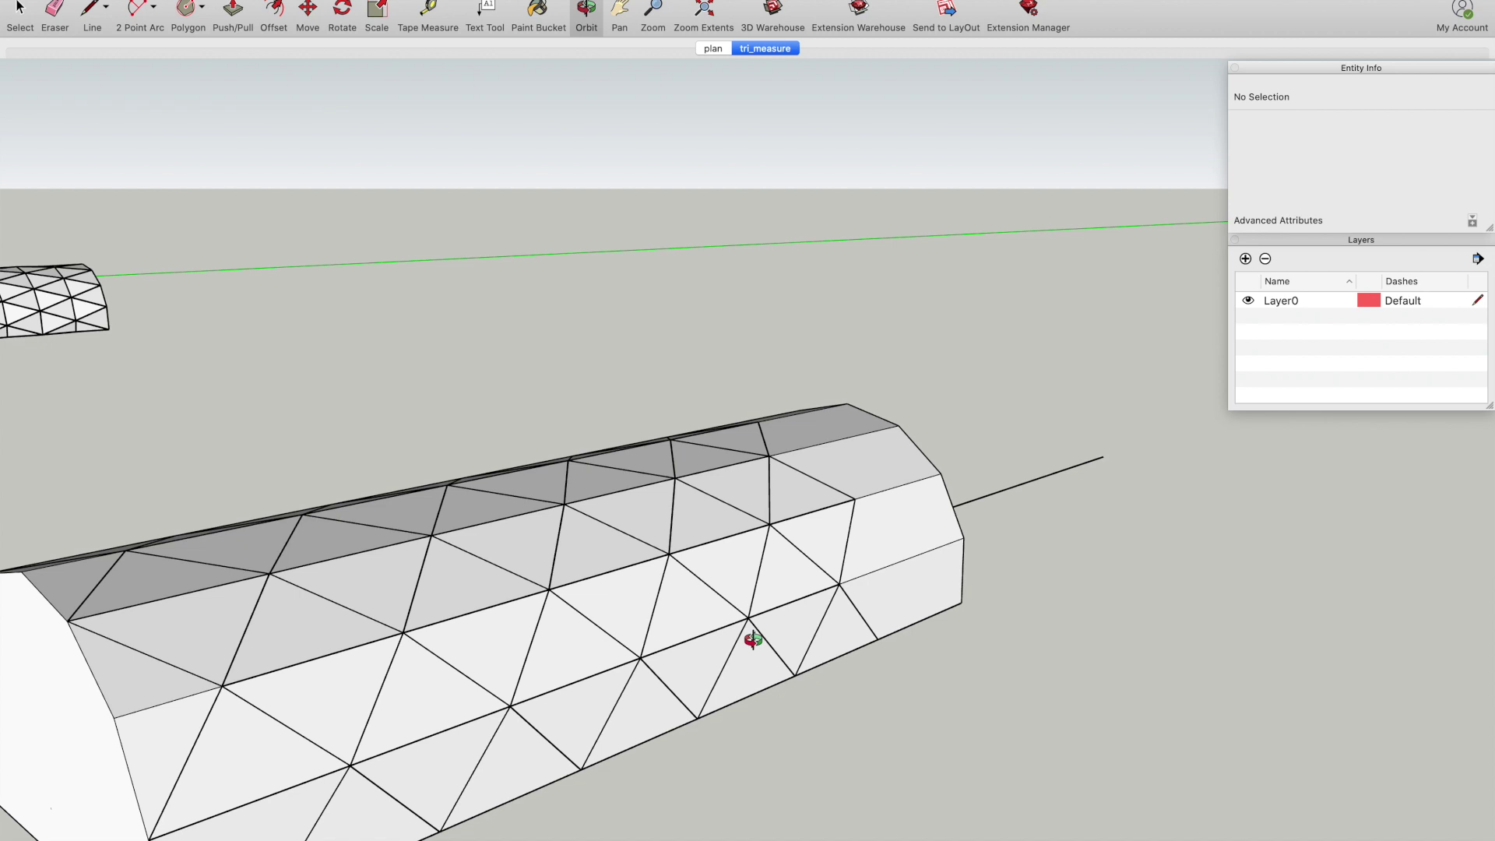
scroll(758, 637, "down", 2)
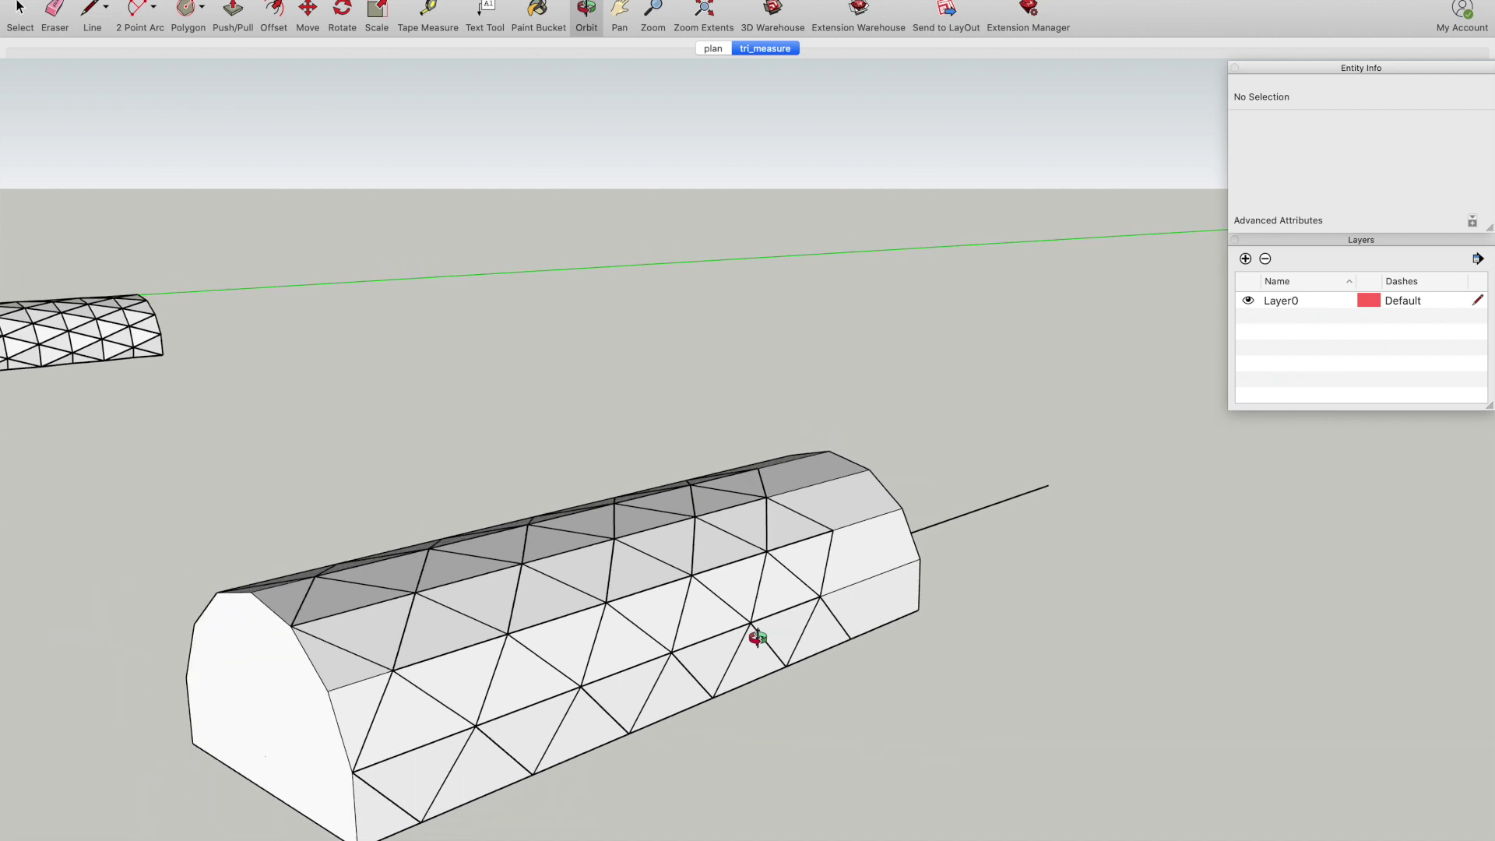
scroll(201, 754, "up", 2)
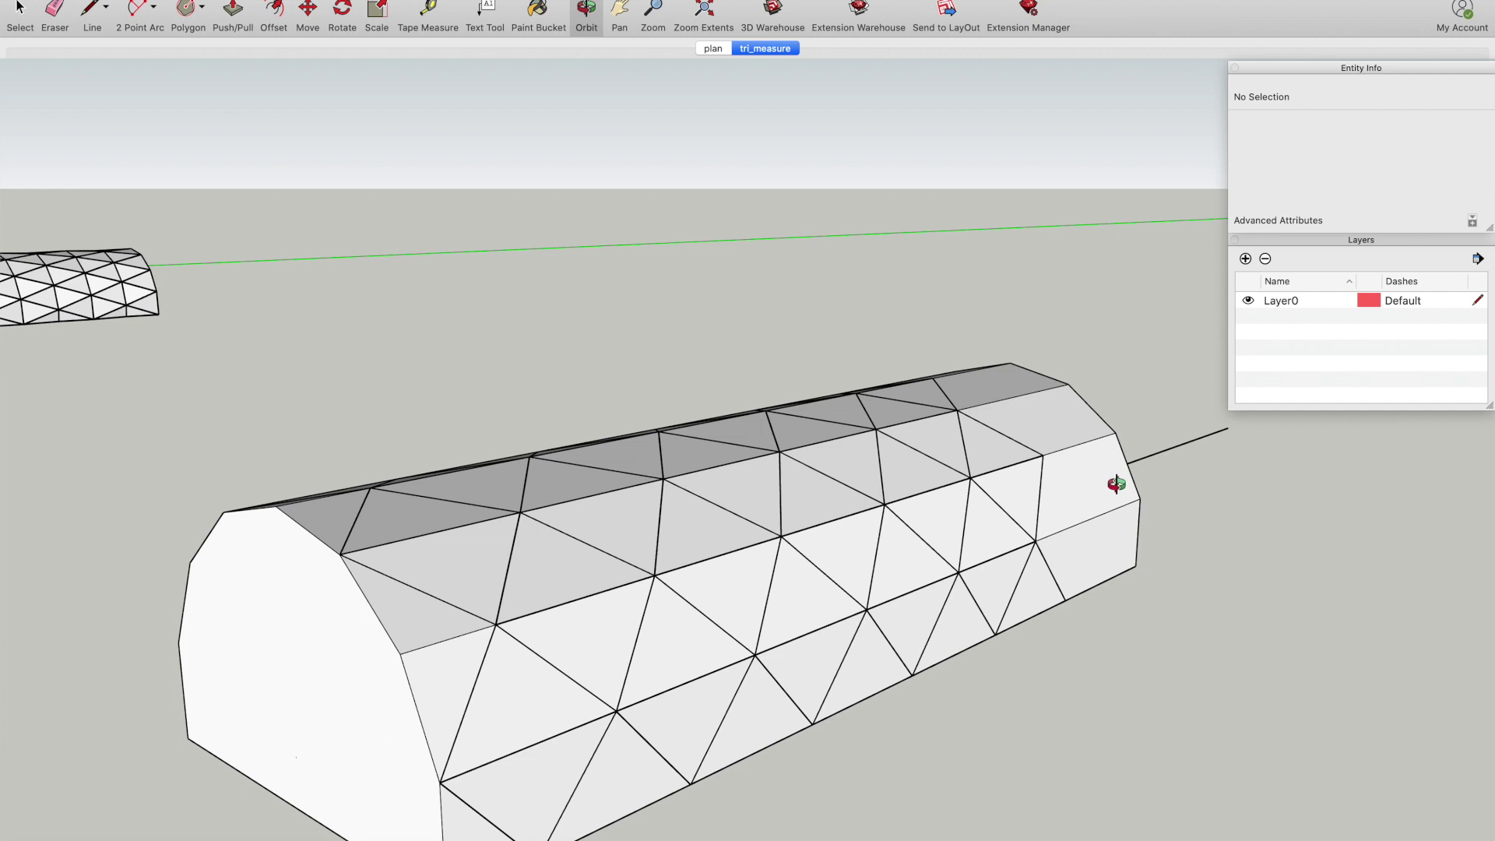
scroll(1008, 517, "down", 3)
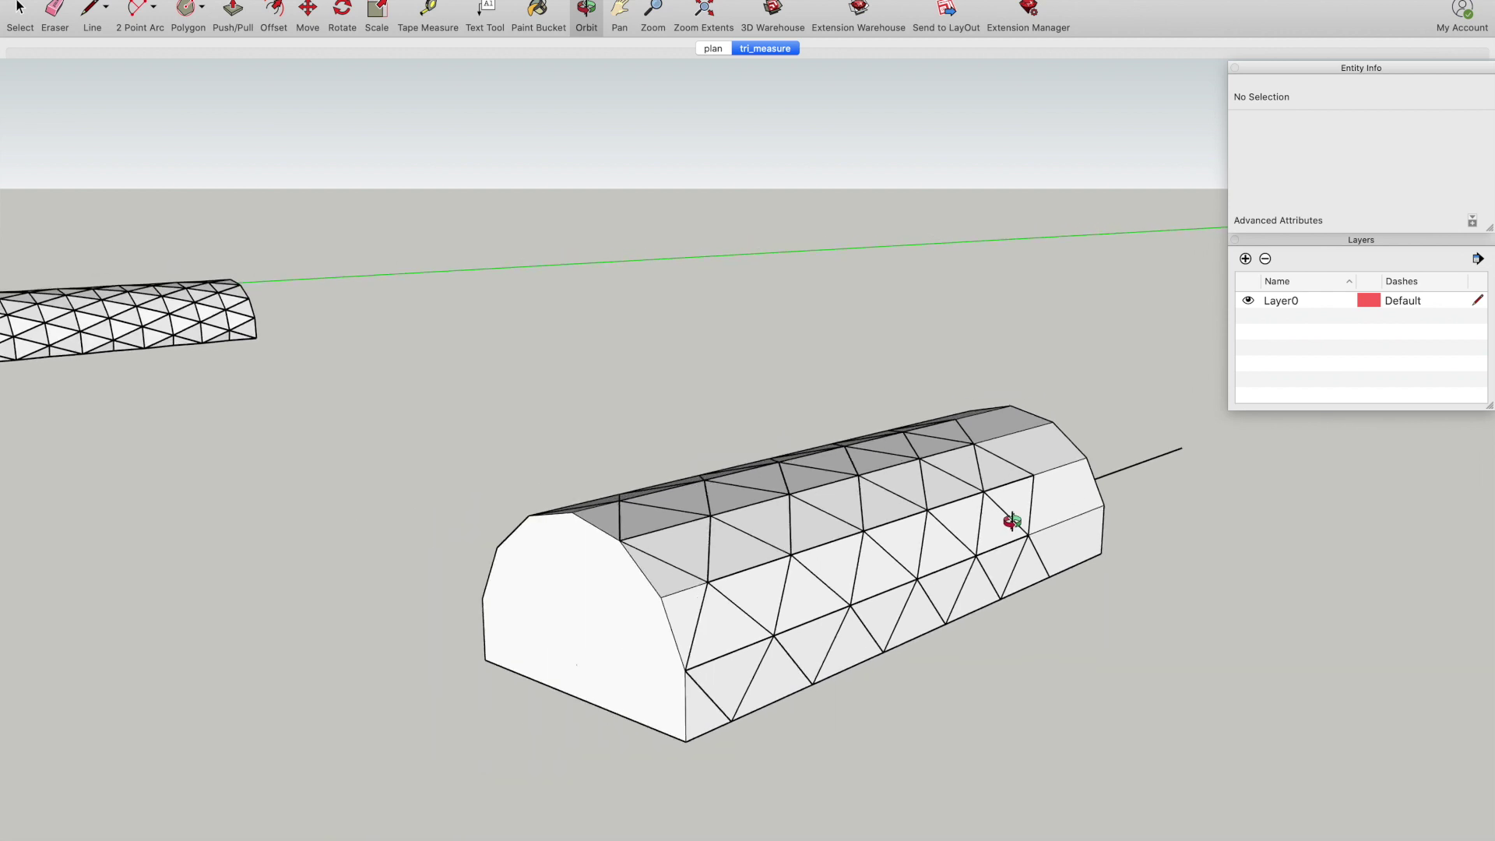
scroll(717, 547, "down", 2)
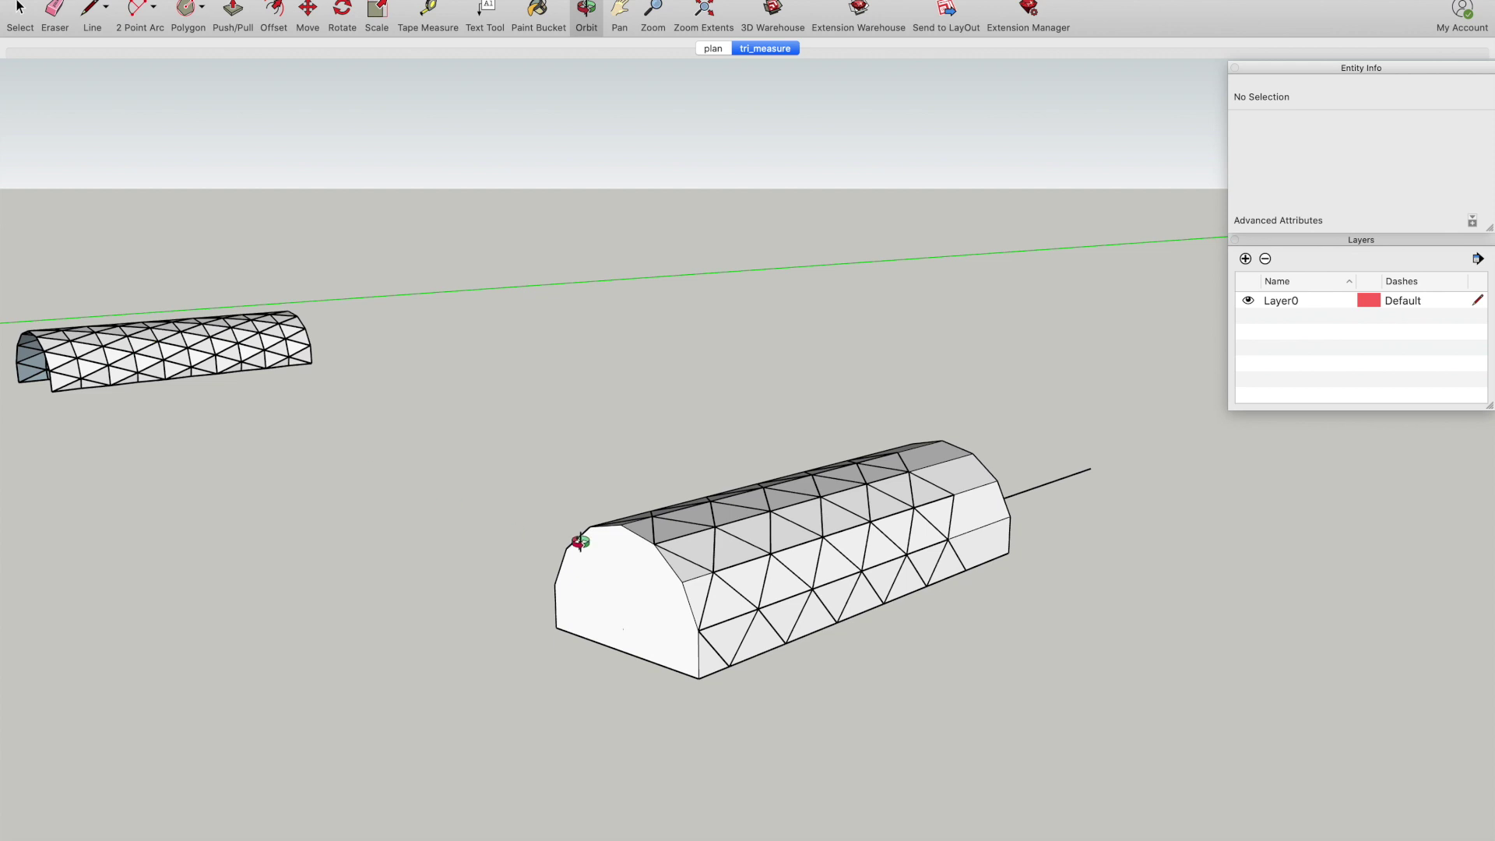
scroll(584, 539, "down", 1)
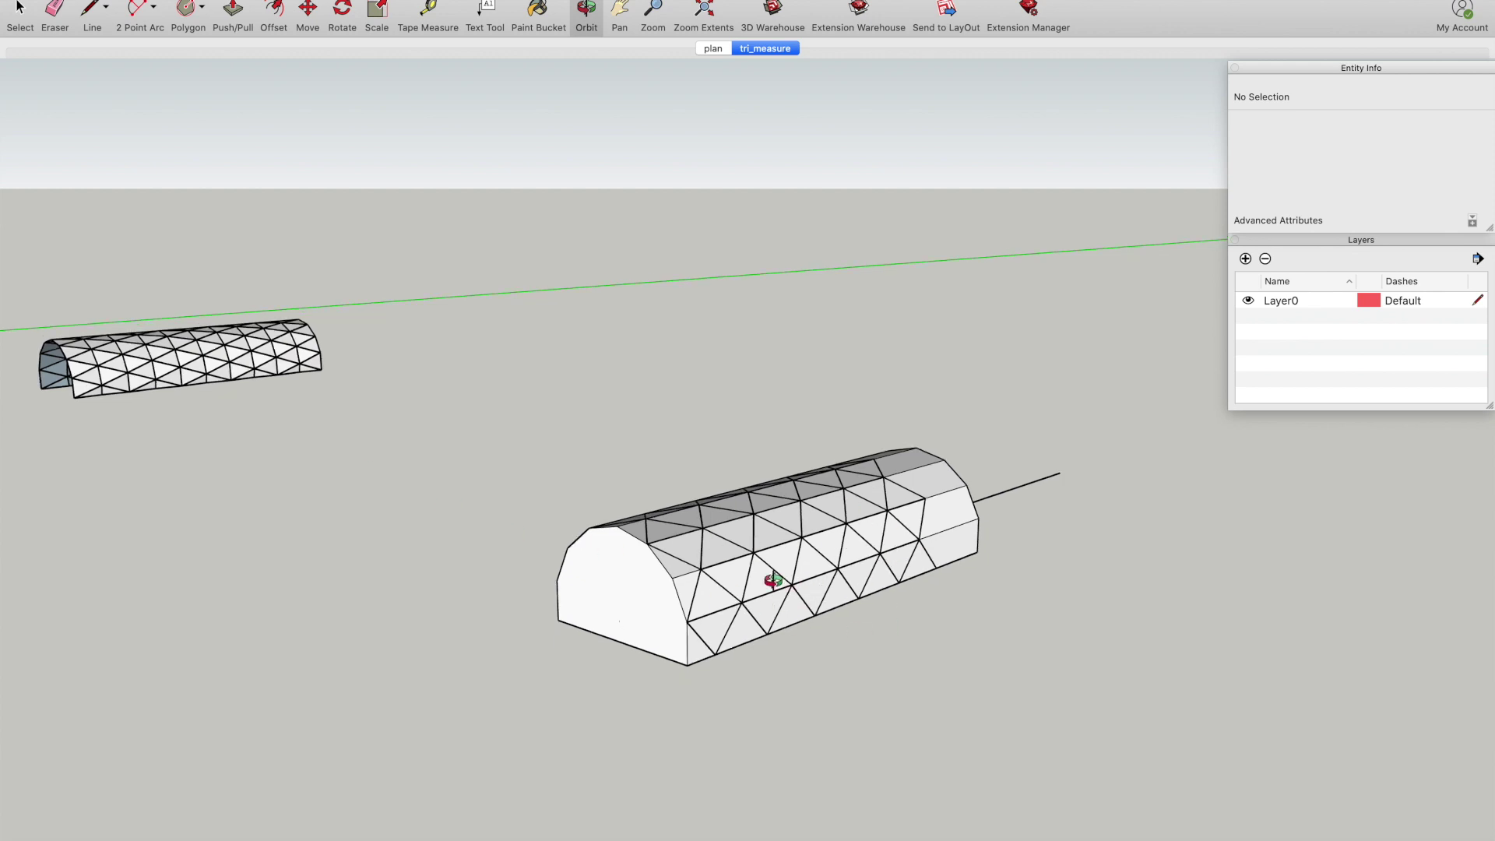
scroll(771, 575, "up", 2)
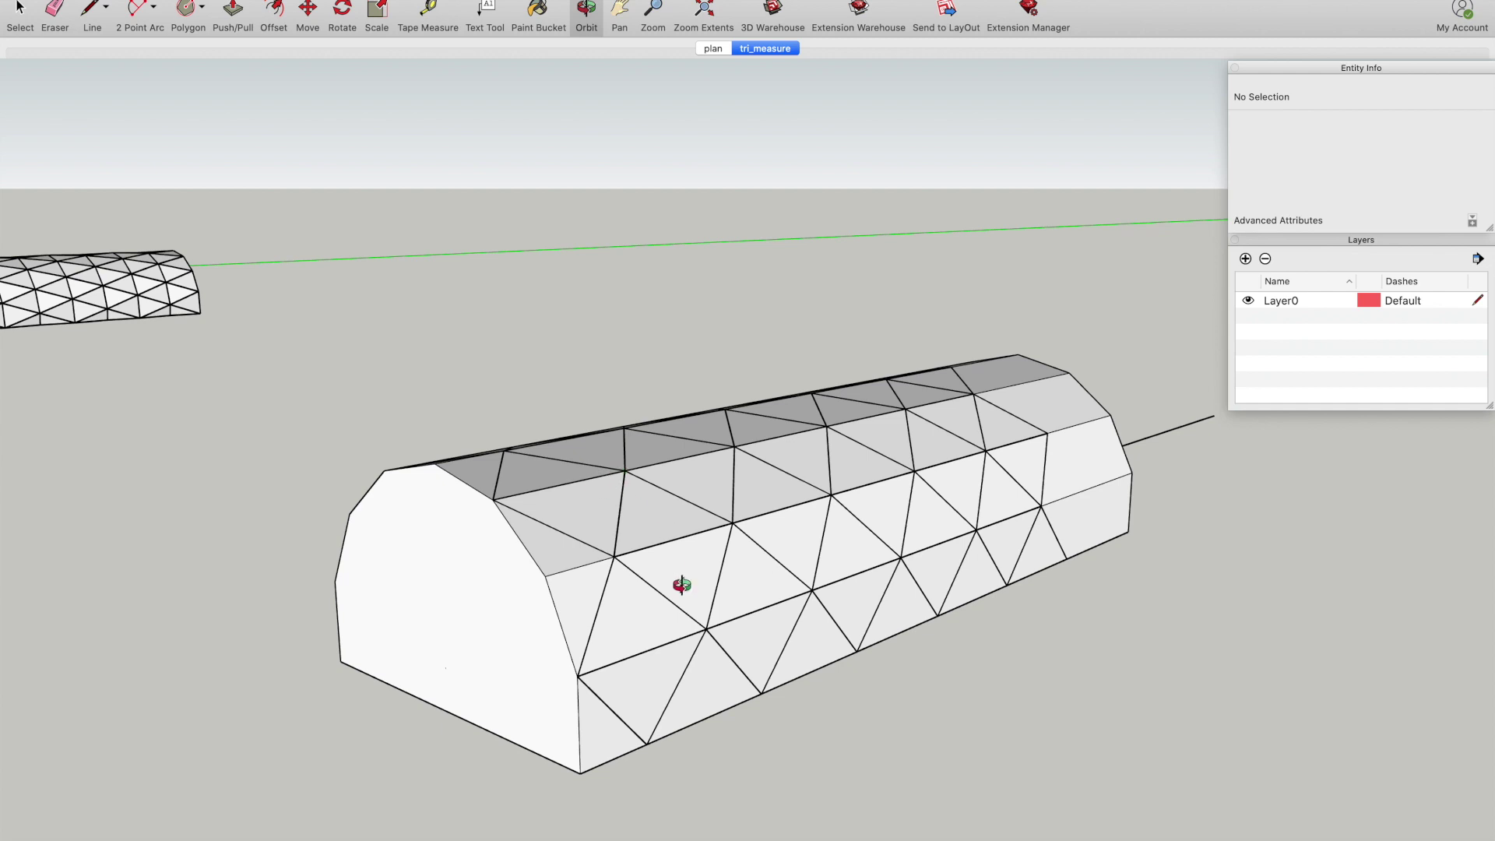
scroll(644, 583, "down", 3)
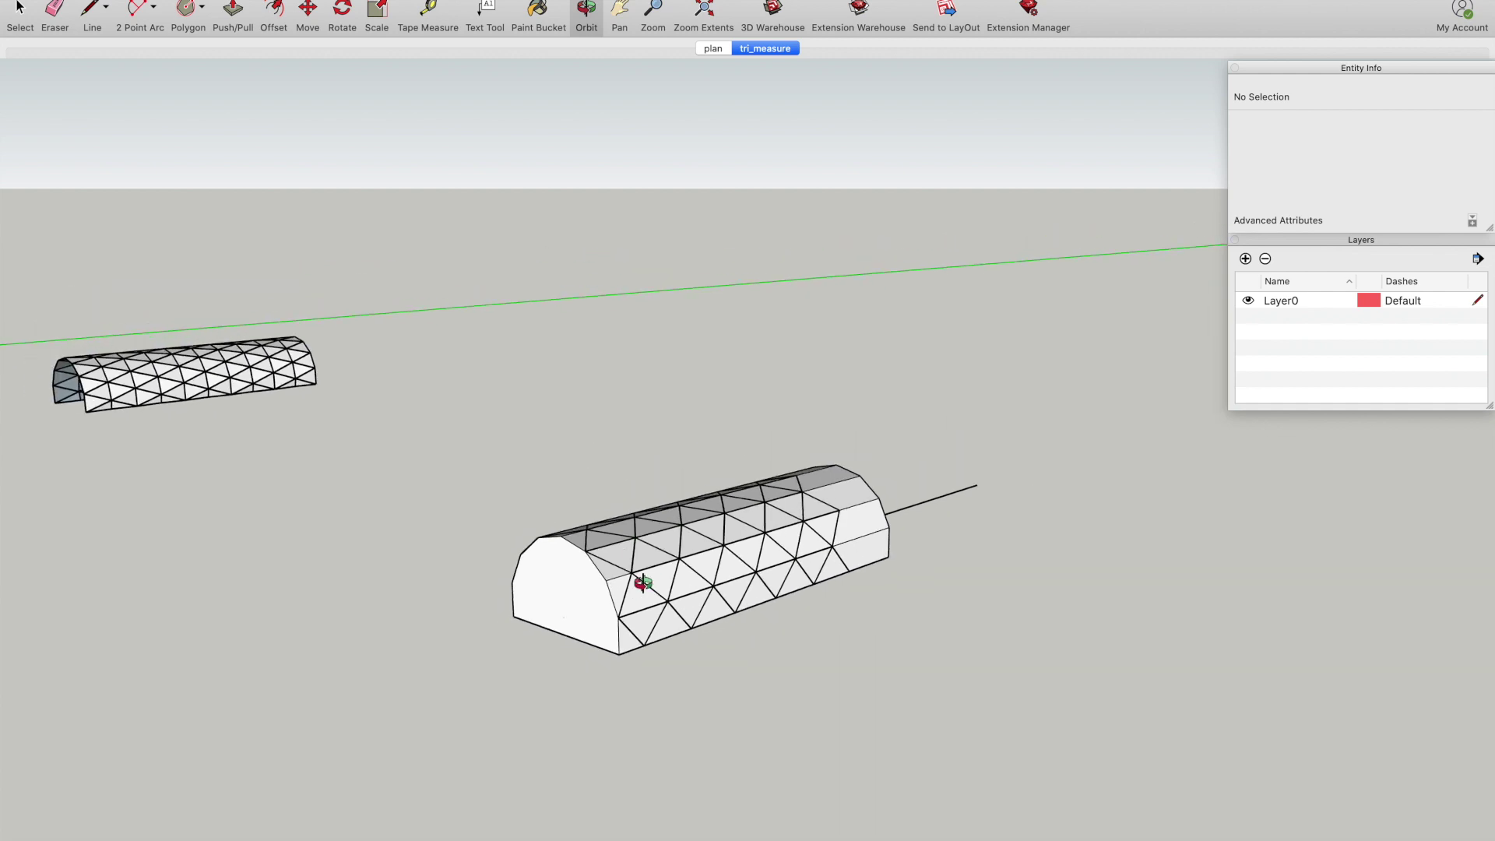
left_click_drag(487, 594, 821, 541)
scroll(655, 582, "down", 3)
left_click_drag(711, 555, 329, 592)
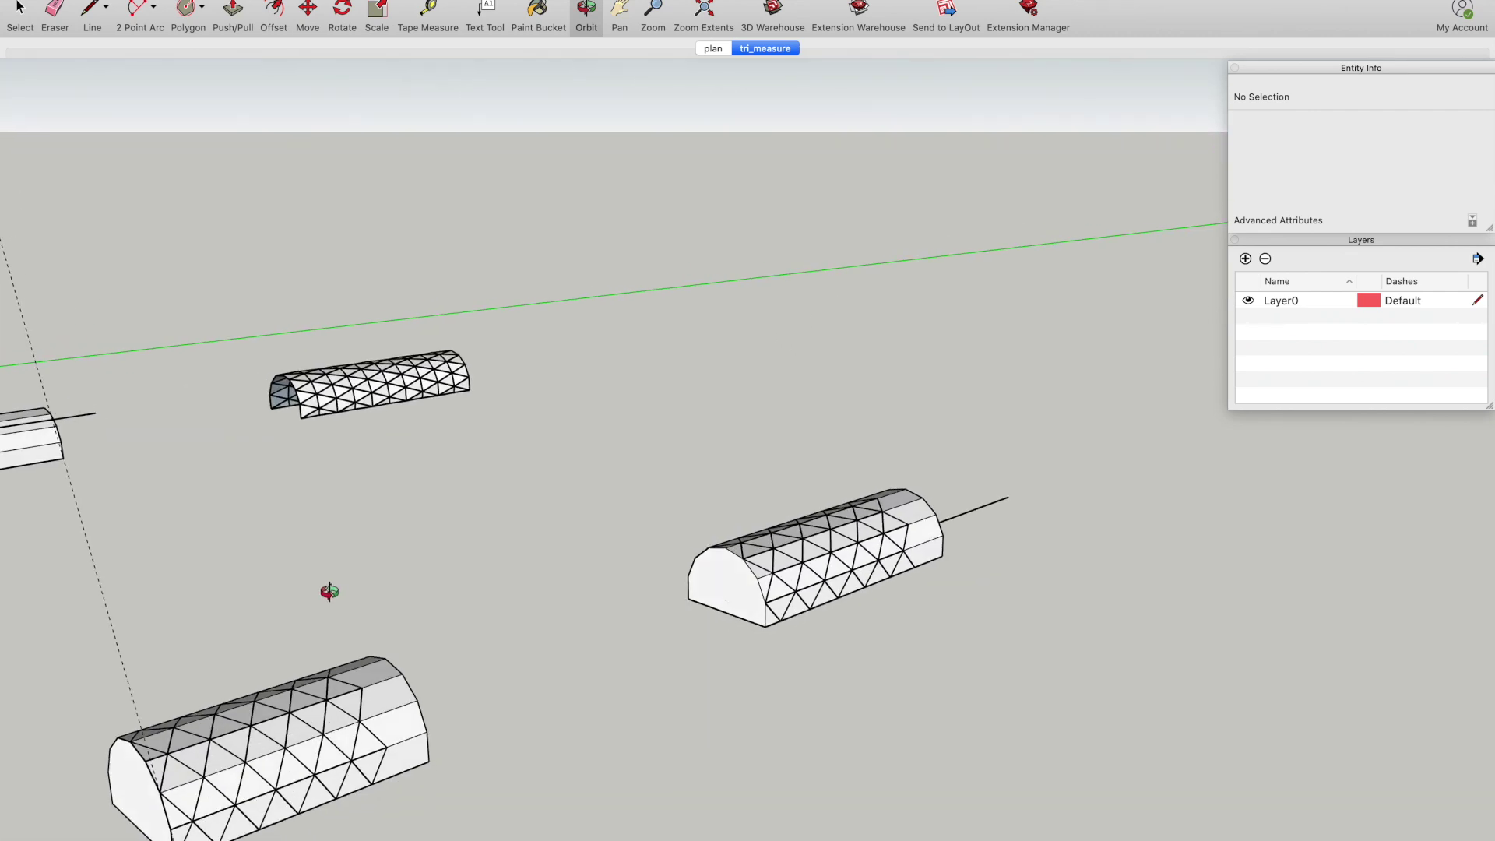